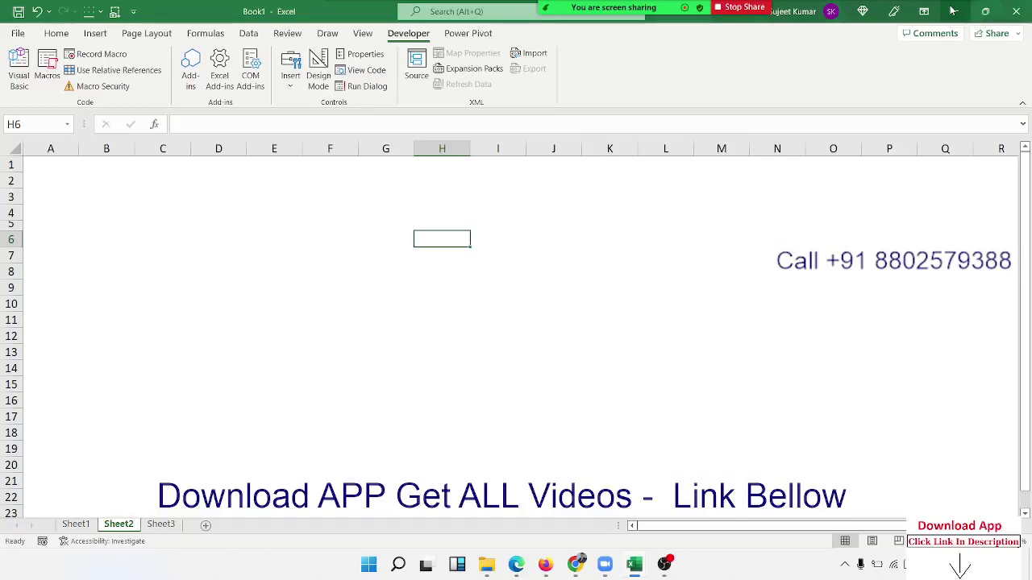
Switch to the Home tab on the empty Sheet2 and select cell C1
{"action": "mouse_move", "coordinate": [953, 11]}
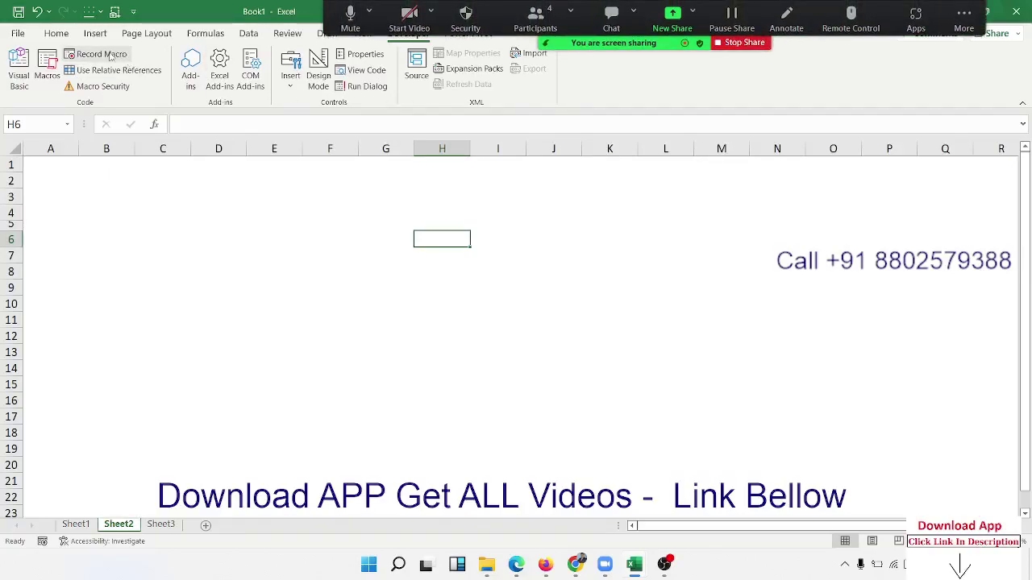
{"action": "left_click", "coordinate": [57, 33]}
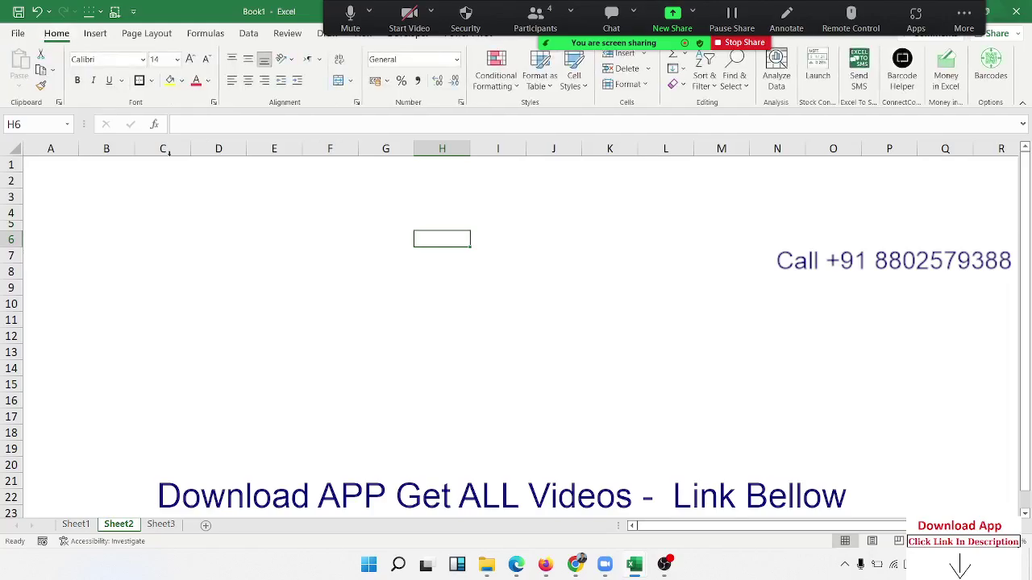
{"action": "left_click", "coordinate": [208, 213]}
{"action": "left_click", "coordinate": [176, 169]}
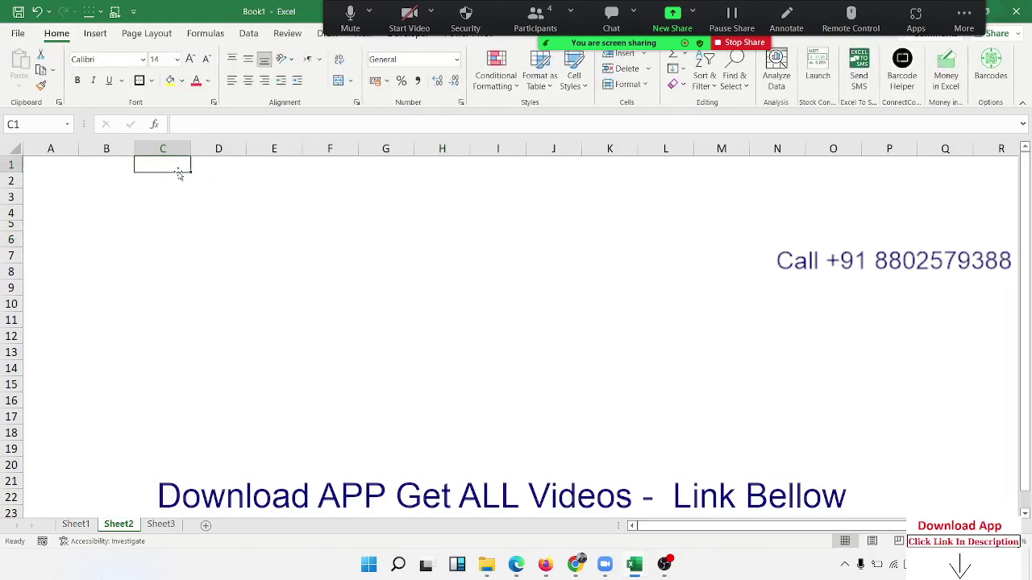
Enter 25, 65, 96, 58 and 68 across cells C1 through G1
{"action": "type", "text": "25"}
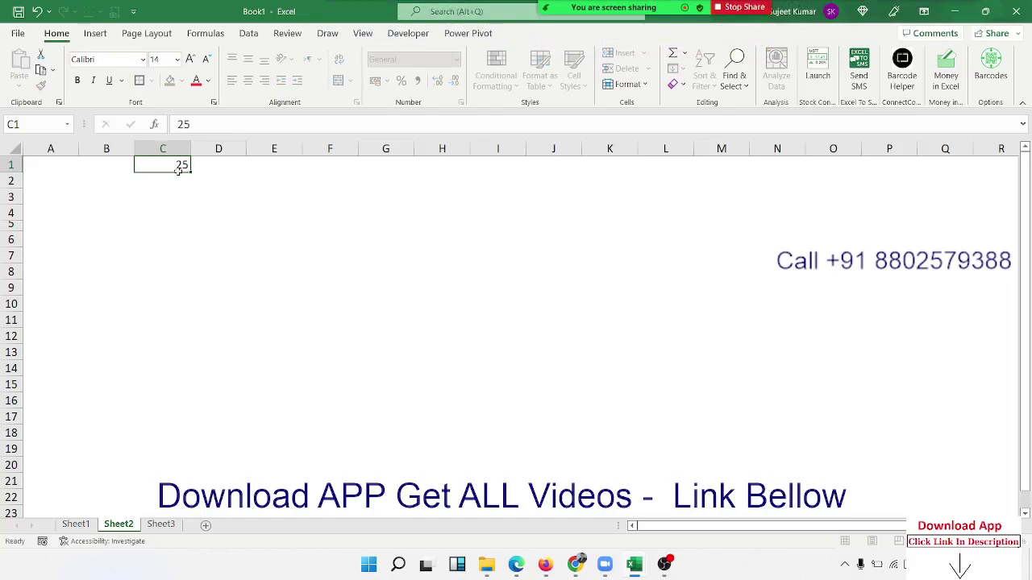
{"action": "key", "text": "Tab"}
{"action": "type", "text": "65"}
{"action": "key", "text": "Tab"}
{"action": "type", "text": "96"}
{"action": "key", "text": "Tab"}
{"action": "type", "text": "58"}
{"action": "key", "text": "Tab"}
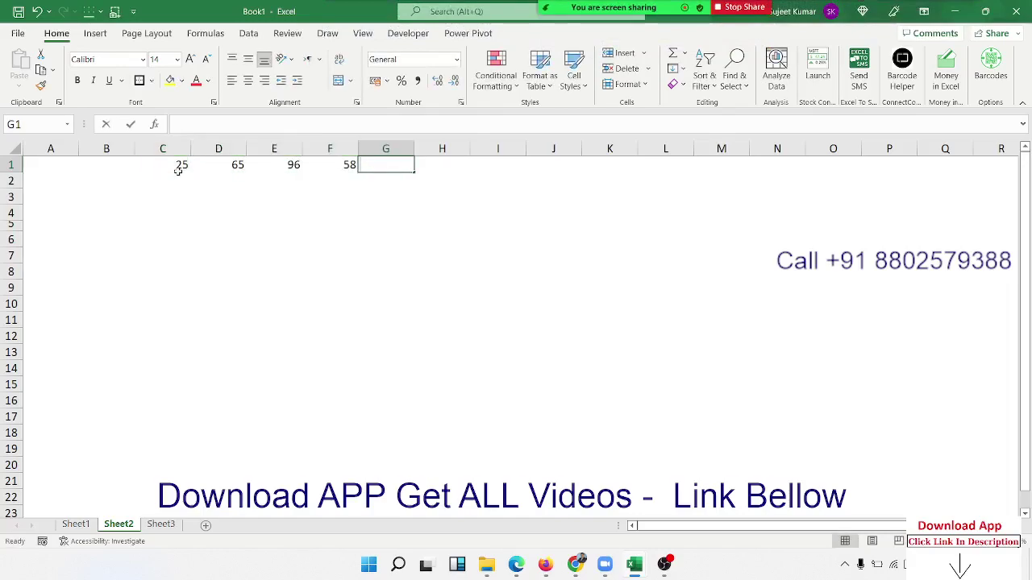
{"action": "type", "text": "68"}
{"action": "key", "text": "Tab"}
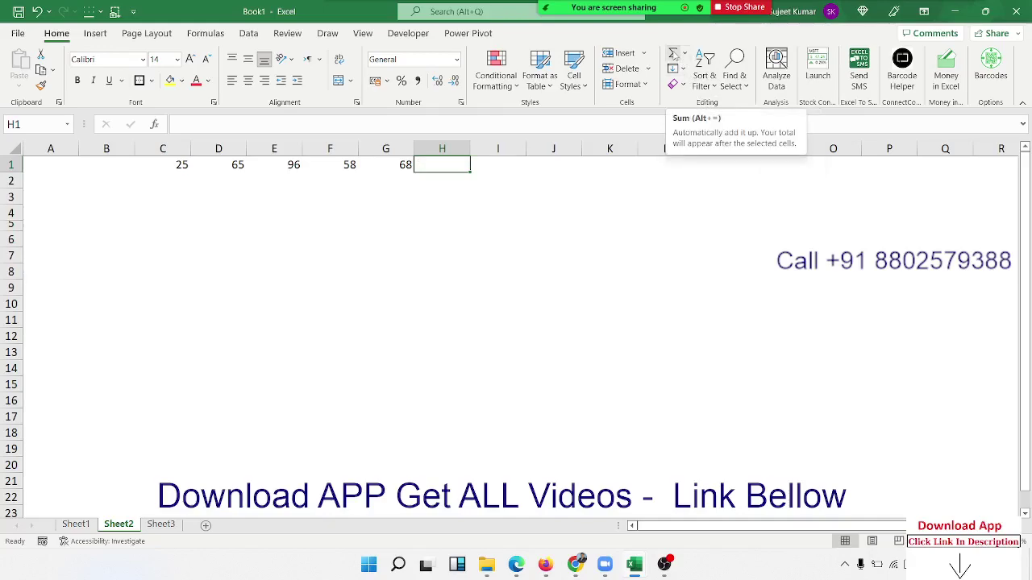
{"action": "left_click", "coordinate": [674, 53]}
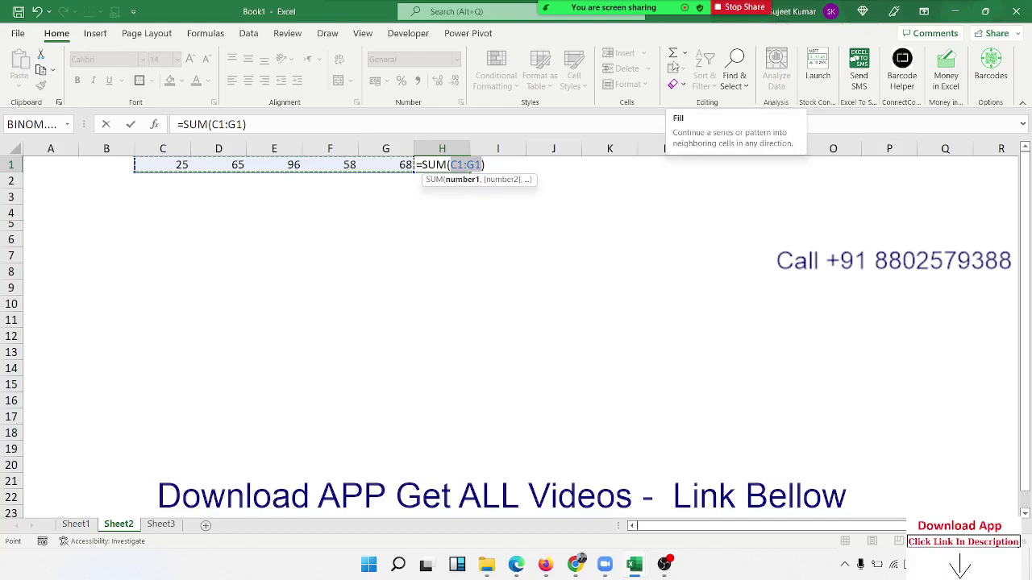
{"action": "key", "text": "Return"}
{"action": "key", "text": "Up"}
{"action": "key", "text": "Right"}
{"action": "key", "text": "Right"}
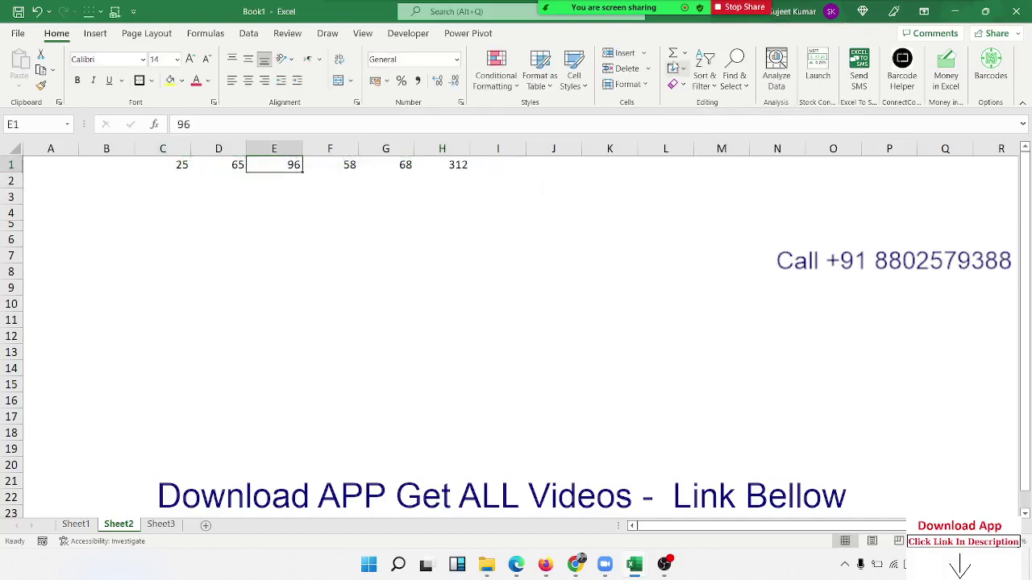
{"action": "key", "text": "Right"}
{"action": "key", "text": "Right"}
{"action": "key", "text": "Right"}
{"action": "key", "text": "Delete"}
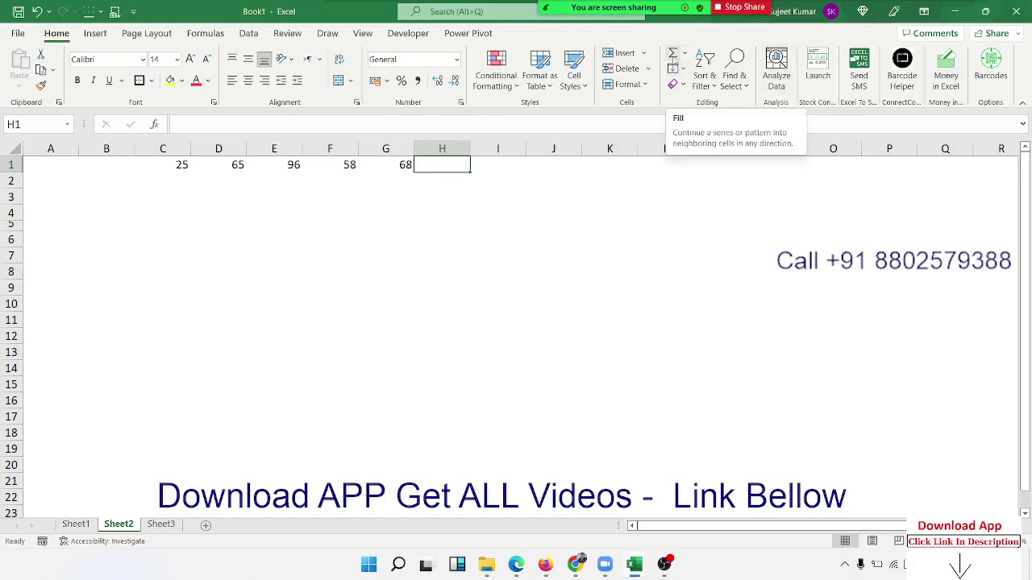
{"action": "left_click", "coordinate": [682, 53]}
{"action": "left_click", "coordinate": [699, 88]}
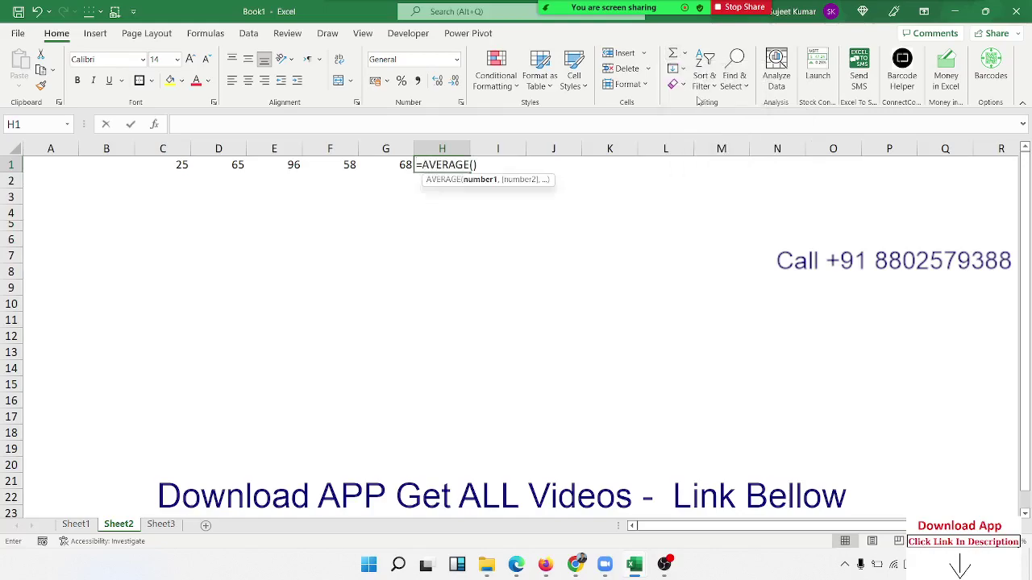
{"action": "key", "text": "Return"}
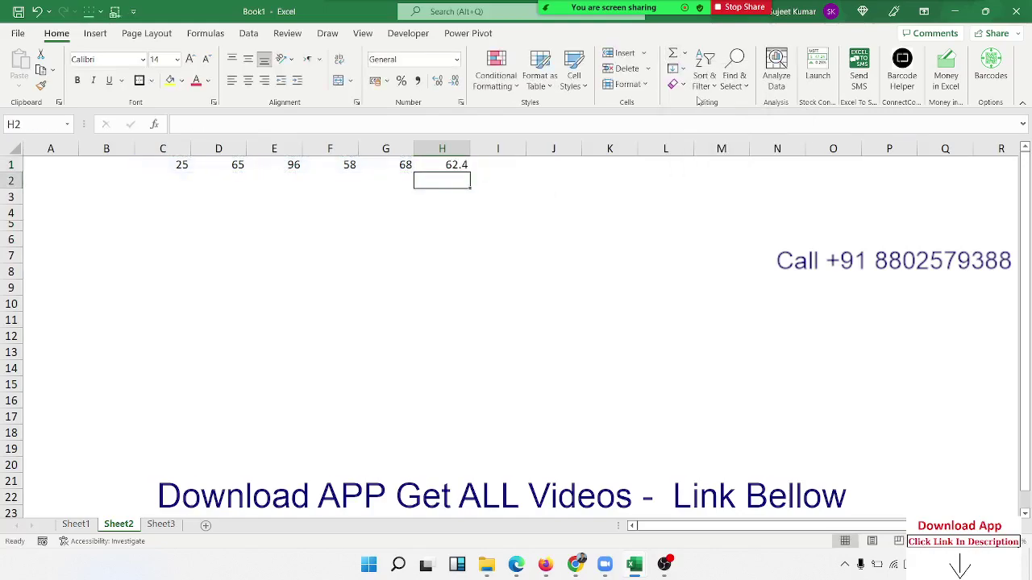
{"action": "key", "text": "Up"}
{"action": "key", "text": "Delete"}
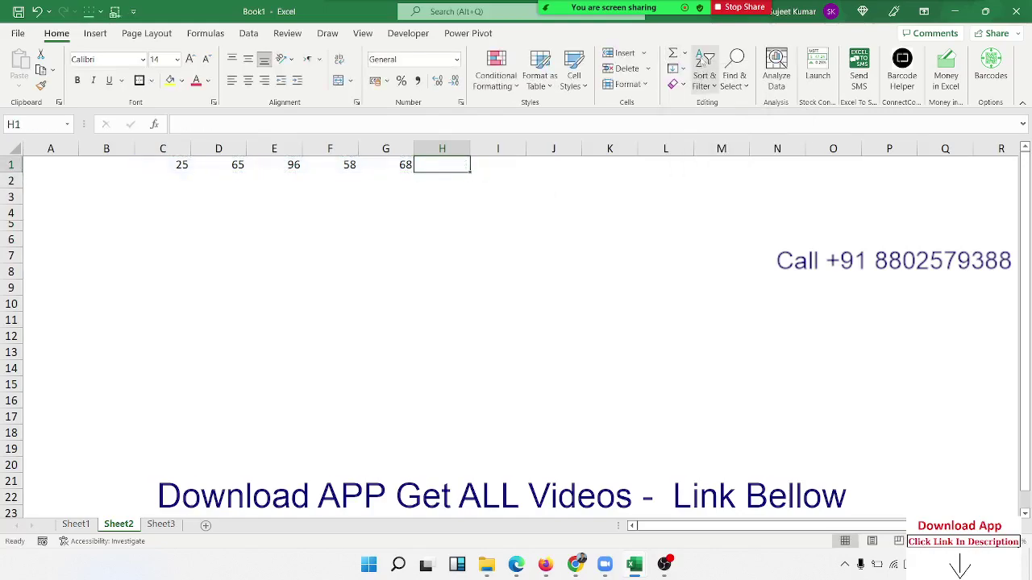
{"action": "left_click", "coordinate": [685, 53]}
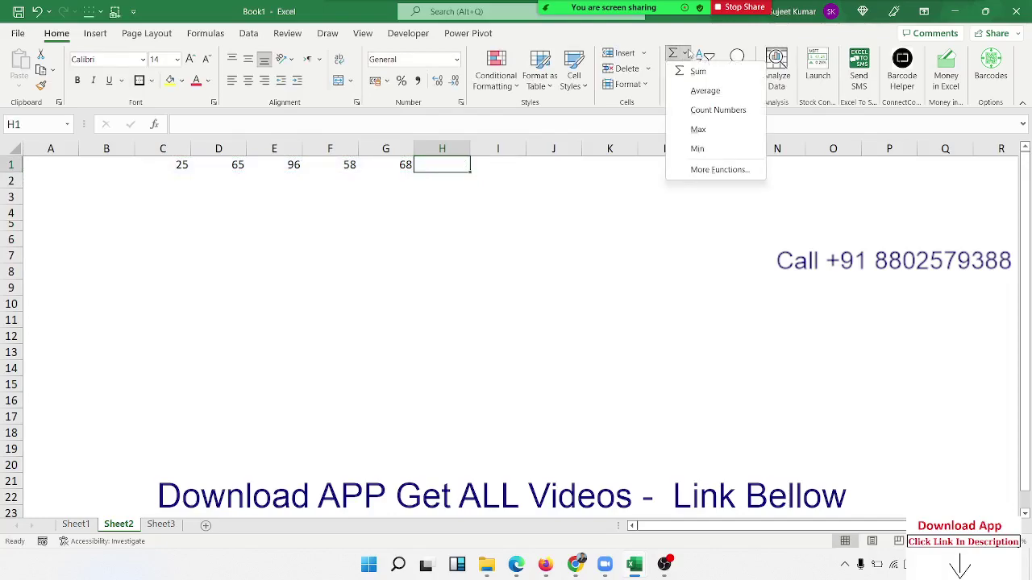
{"action": "left_click", "coordinate": [715, 108]}
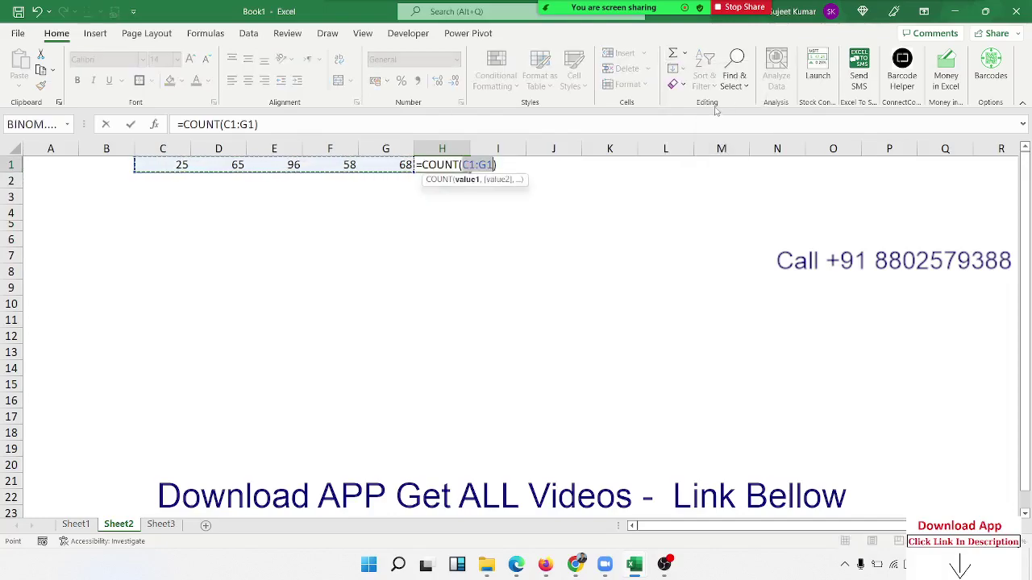
{"action": "key", "text": "Return"}
{"action": "key", "text": "Up"}
{"action": "key", "text": "Delete"}
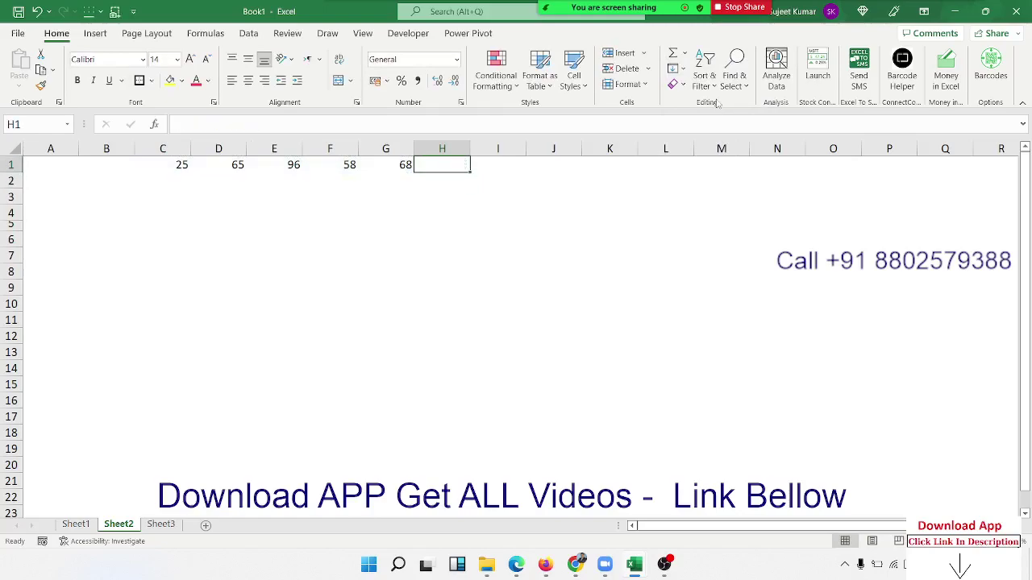
Dismiss the AutoSum list, delete the numbers in C1:H1, and settle on B1
{"action": "left_click", "coordinate": [685, 52]}
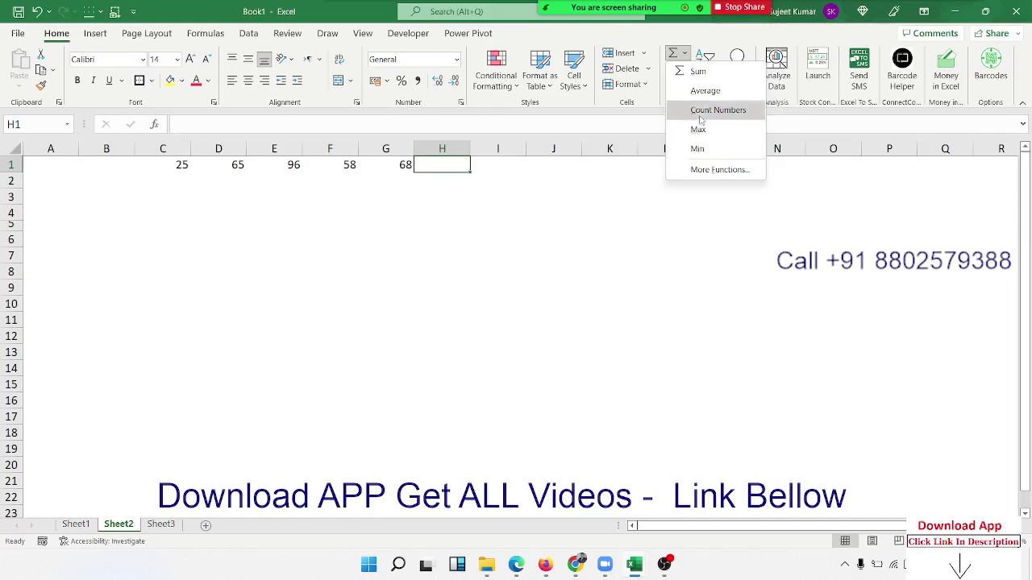
{"action": "left_click", "coordinate": [514, 247]}
{"action": "left_click", "coordinate": [232, 183]}
{"action": "left_click_drag", "start_coordinate": [161, 164], "coordinate": [417, 161]}
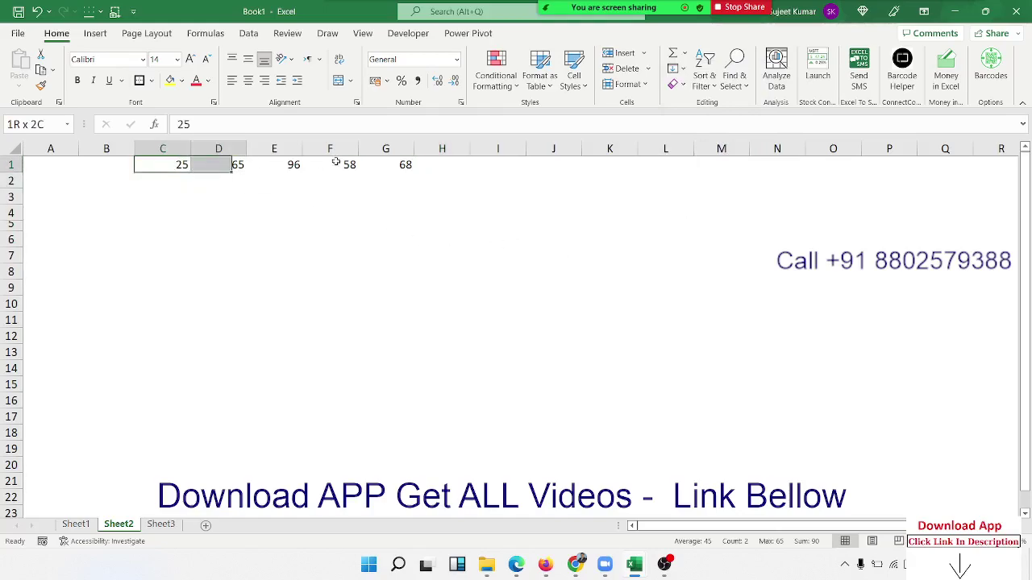
{"action": "key", "text": "Delete"}
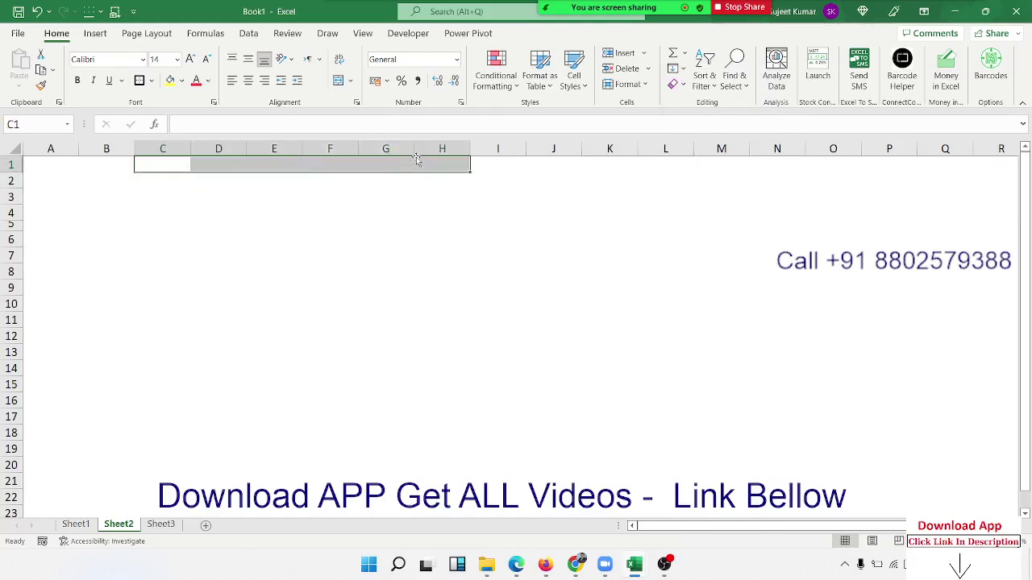
{"action": "key", "text": "Left"}
{"action": "key", "text": "Left"}
{"action": "key", "text": "Right"}
{"action": "key", "text": "Right"}
{"action": "key", "text": "Left"}
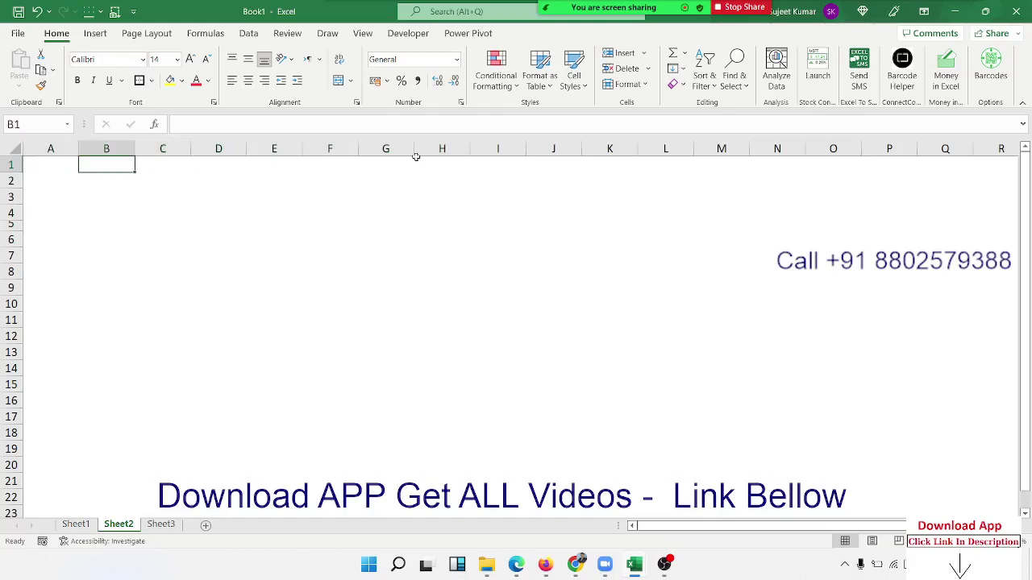
Enter 1 and 2 in B1:B2, drag the series down to B12, then undo it
{"action": "type", "text": "1"}
{"action": "key", "text": "Return"}
{"action": "type", "text": "2"}
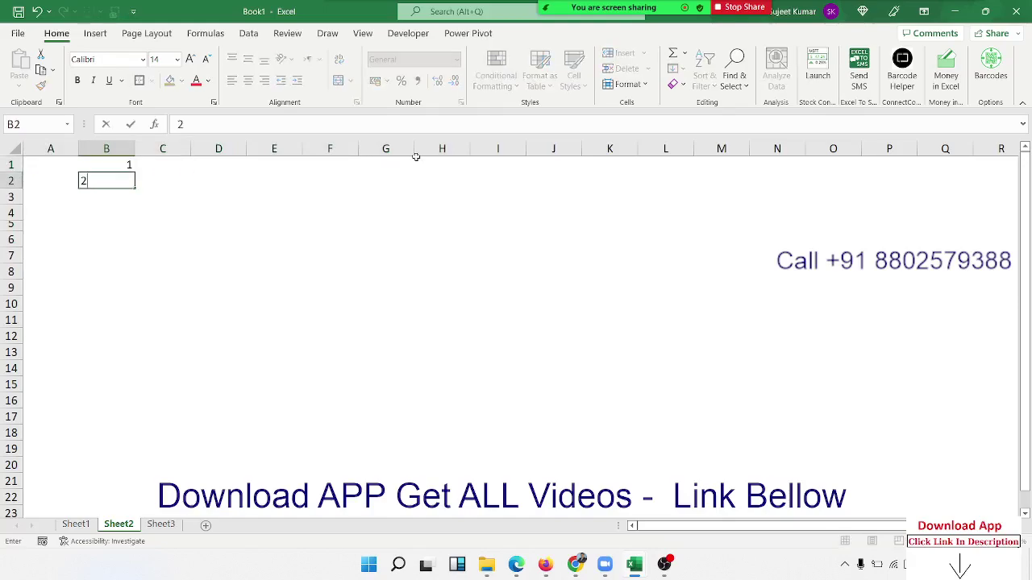
{"action": "key", "text": "Return"}
{"action": "key", "text": "Up"}
{"action": "key", "text": "Up"}
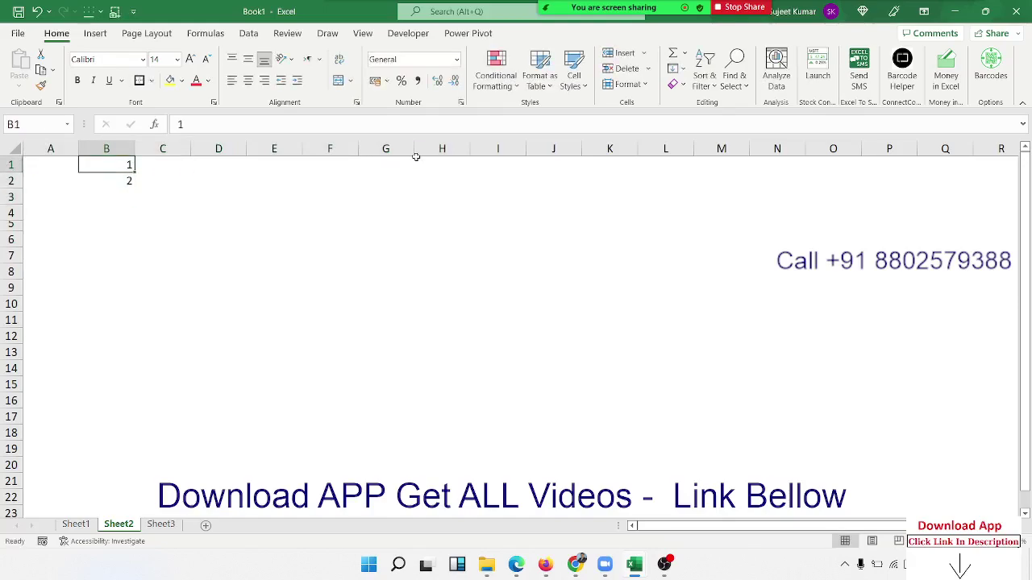
{"action": "key", "text": "shift+Down"}
{"action": "key", "text": "shift+Down"}
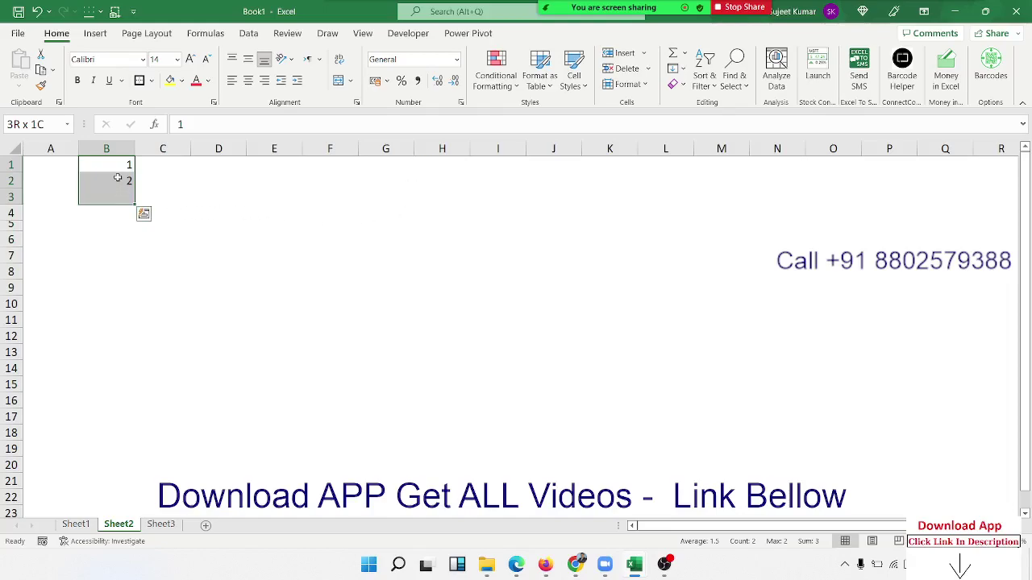
{"action": "mouse_move", "coordinate": [120, 179]}
{"action": "left_mouse_down"}
{"action": "mouse_move", "coordinate": [113, 164]}
{"action": "mouse_move", "coordinate": [139, 342]}
{"action": "left_mouse_up"}
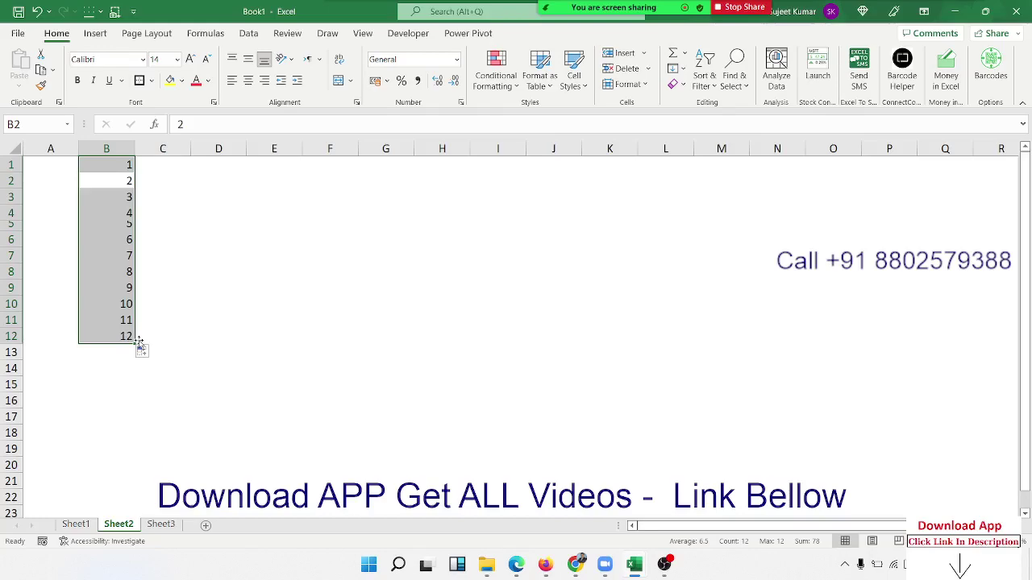
{"action": "key", "text": "ctrl+z"}
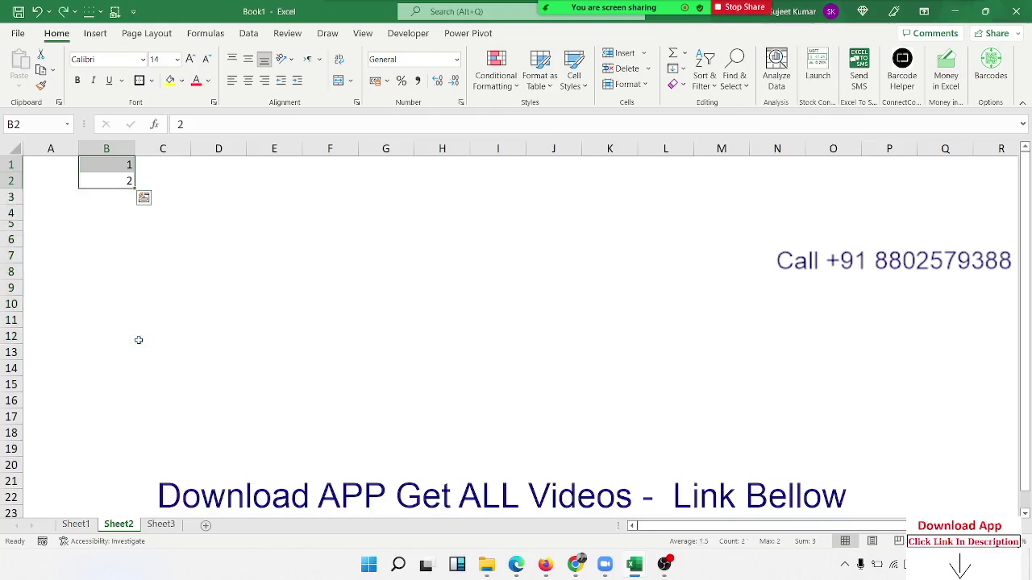
Delete the 2 from B2 and extend a selection down column B from B1
{"action": "key", "text": "Right"}
{"action": "key", "text": "Down"}
{"action": "key", "text": "Left"}
{"action": "key", "text": "Up"}
{"action": "key", "text": "Delete"}
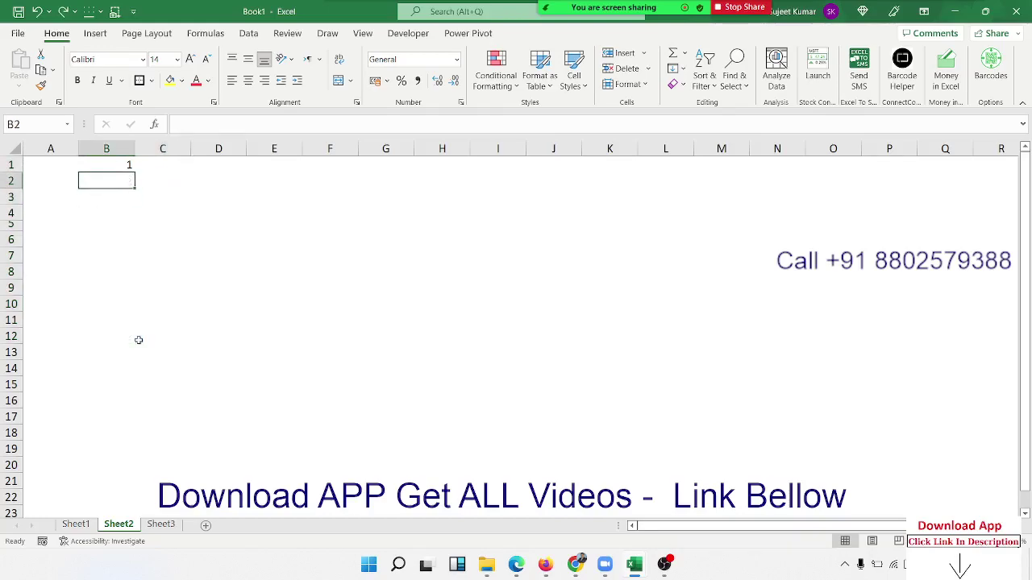
{"action": "key", "text": "Up"}
{"action": "key", "text": "shift+Down"}
{"action": "key", "text": "shift+Down"}
{"action": "key", "text": "shift+Down"}
{"action": "key", "text": "shift+Down"}
{"action": "key", "text": "shift+Down"}
{"action": "key", "text": "shift+Down"}
{"action": "key", "text": "shift+Down"}
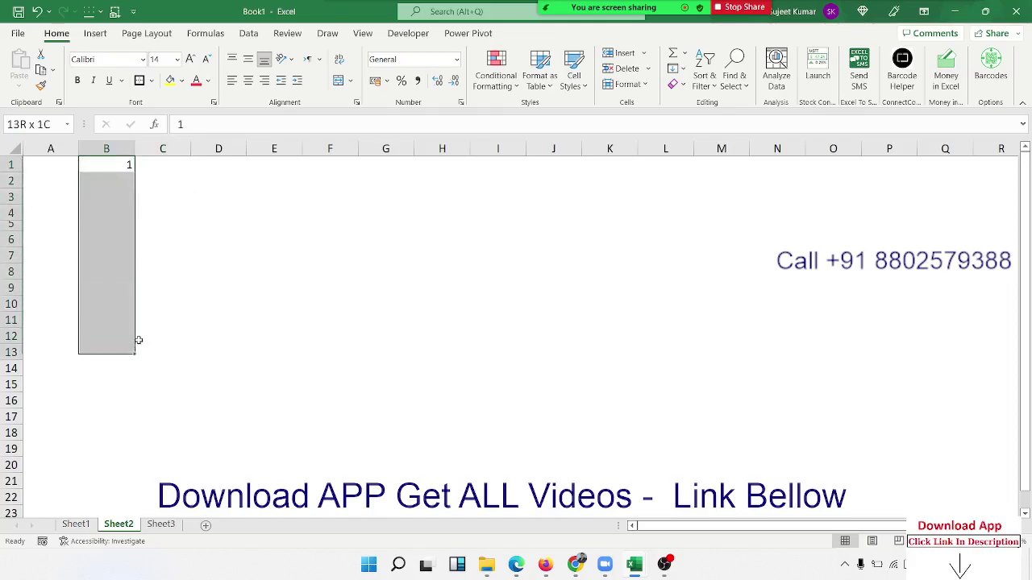
{"action": "key", "text": "shift+Down"}
{"action": "key", "text": "shift+Down"}
{"action": "key", "text": "shift+Down"}
{"action": "key", "text": "shift+Down"}
{"action": "key", "text": "shift+Down"}
{"action": "key", "text": "shift+Down"}
{"action": "key", "text": "shift+Down"}
{"action": "key", "text": "shift+Down"}
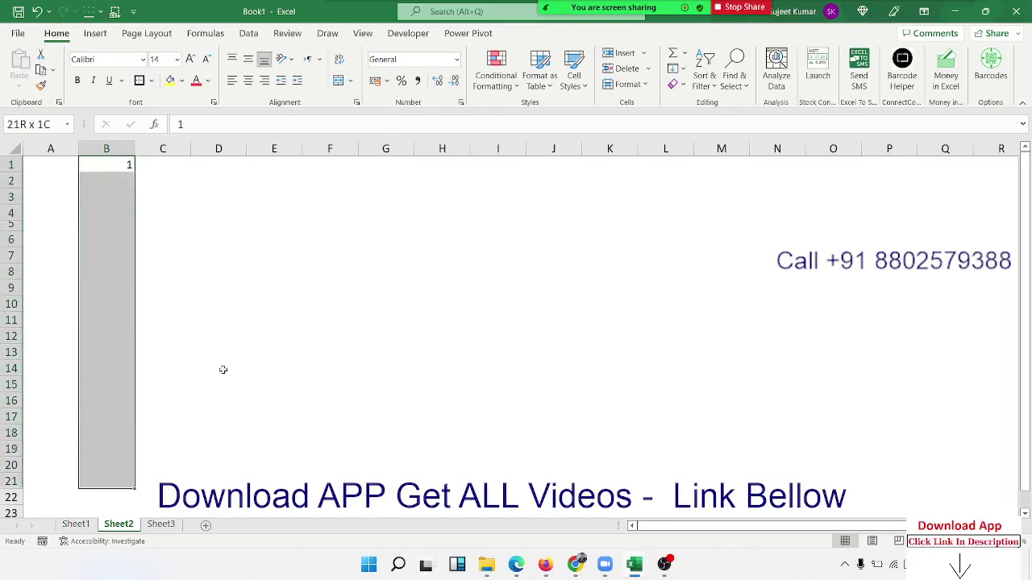
Fill column B with a linear series from 1, step 1, stopping at 10
{"action": "left_click", "coordinate": [676, 69]}
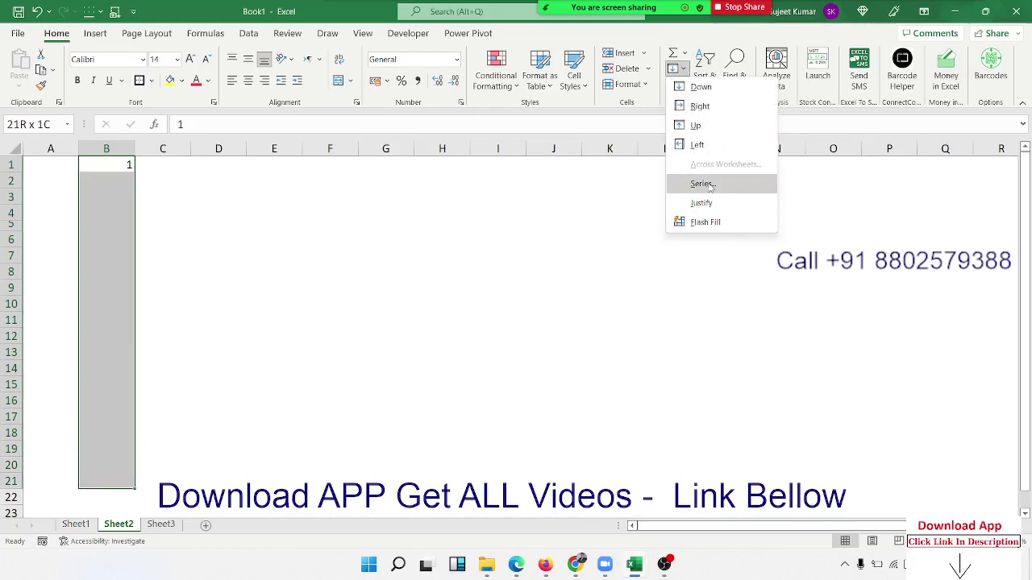
{"action": "left_click", "coordinate": [703, 184]}
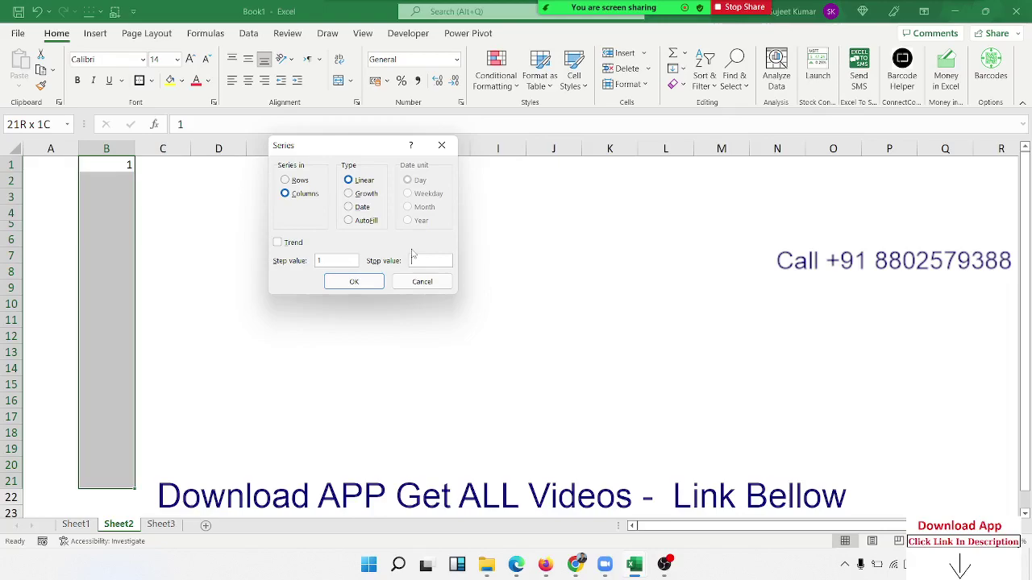
{"action": "left_click", "coordinate": [375, 285]}
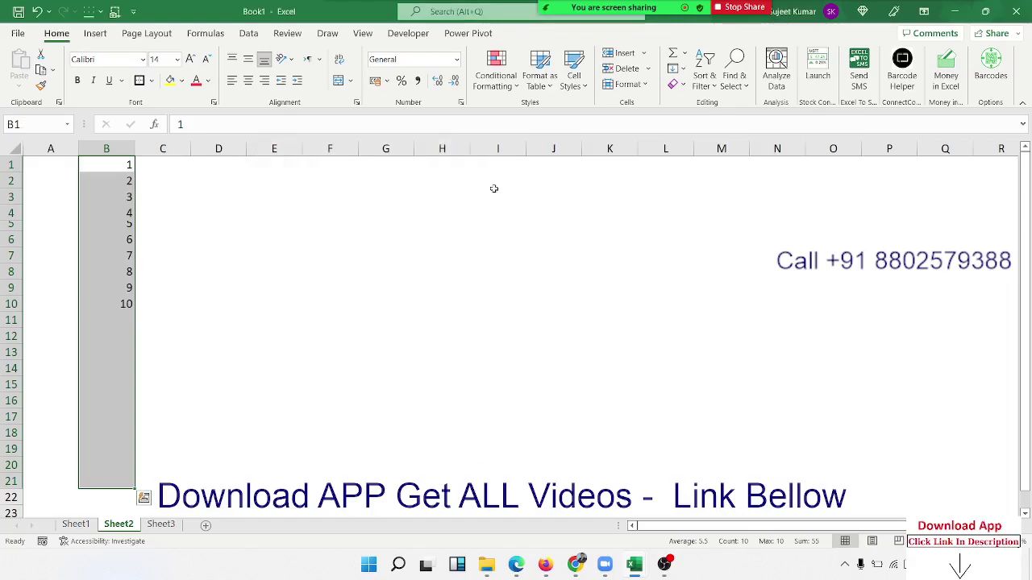
Try an AutoSum total at the bottom of column B, then undo it
{"action": "left_click", "coordinate": [514, 83]}
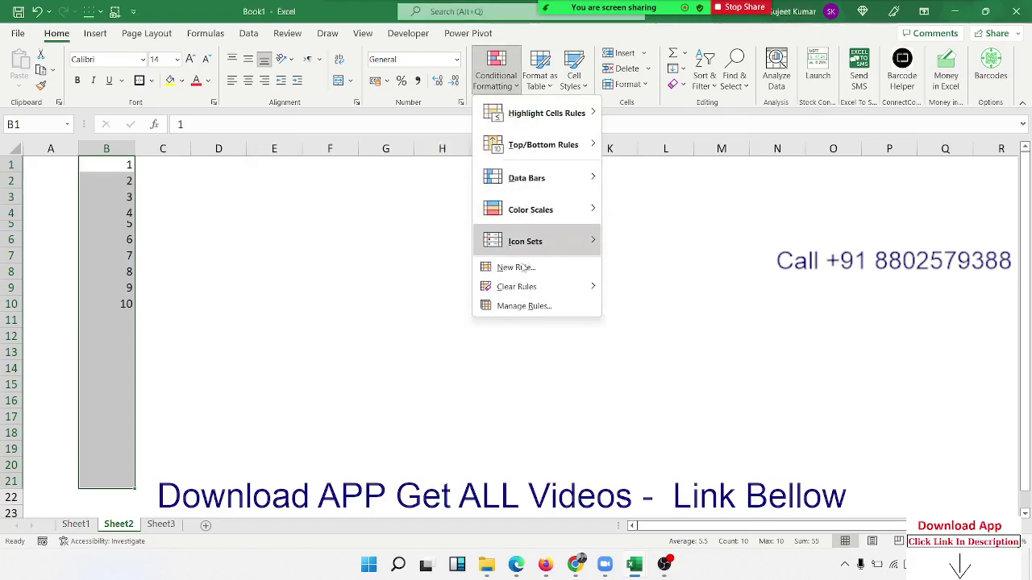
{"action": "left_click", "coordinate": [675, 55]}
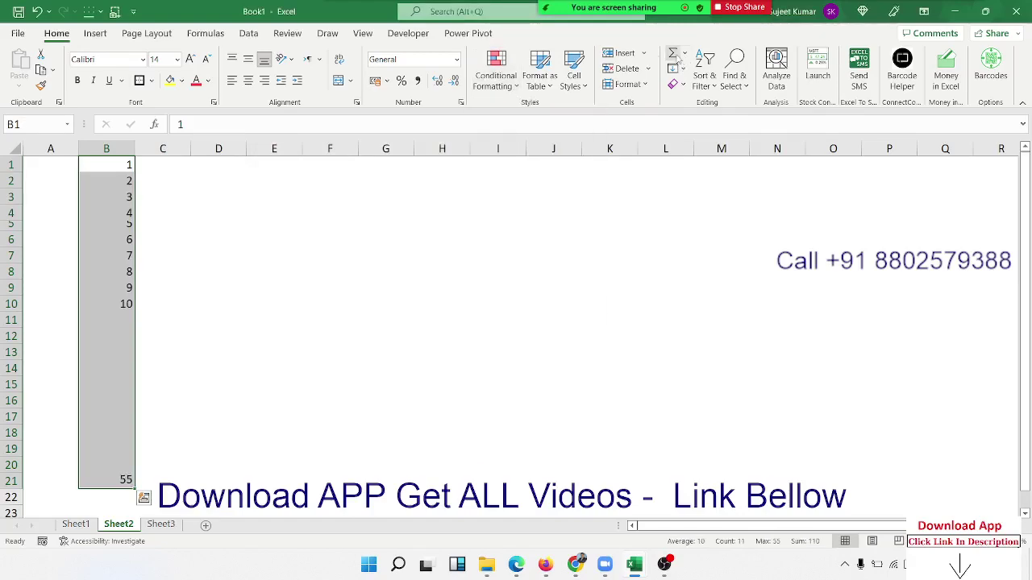
{"action": "left_click", "coordinate": [683, 75]}
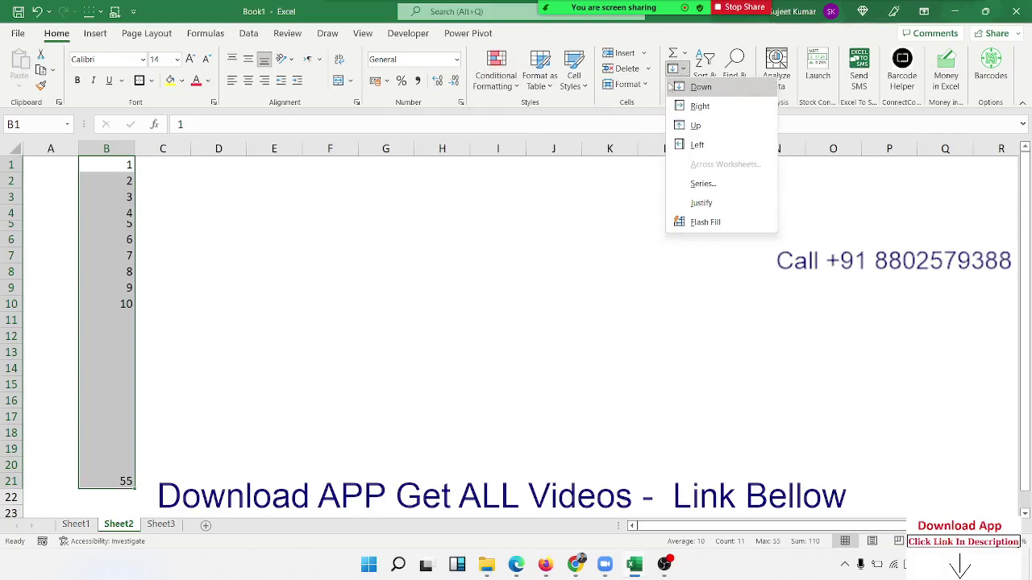
{"action": "key", "text": "Escape"}
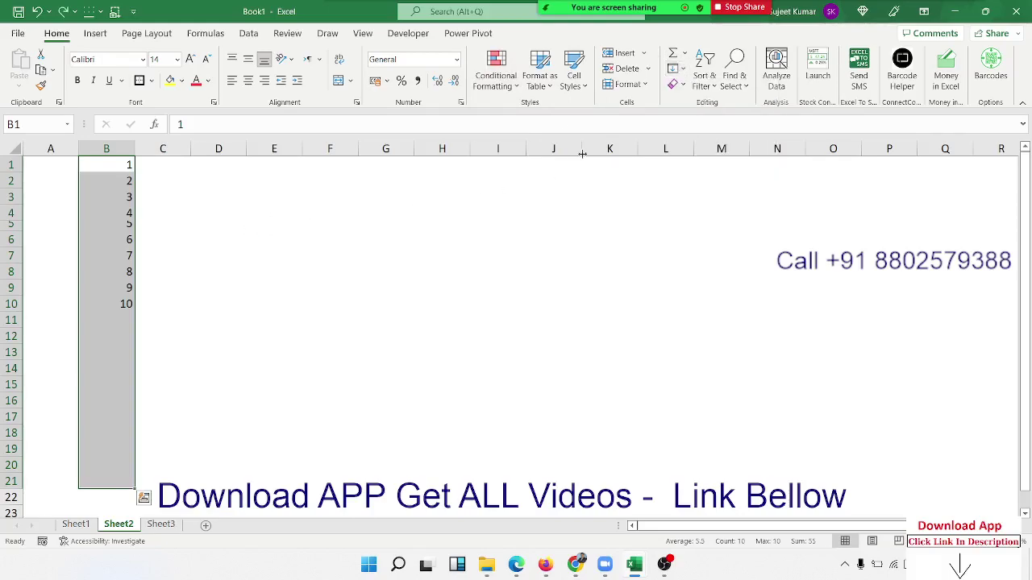
{"action": "key", "text": "ctrl+z"}
Run a linear series with step 1 and no stop value to number B1:B21 from 1 to 21
{"action": "left_click", "coordinate": [677, 69]}
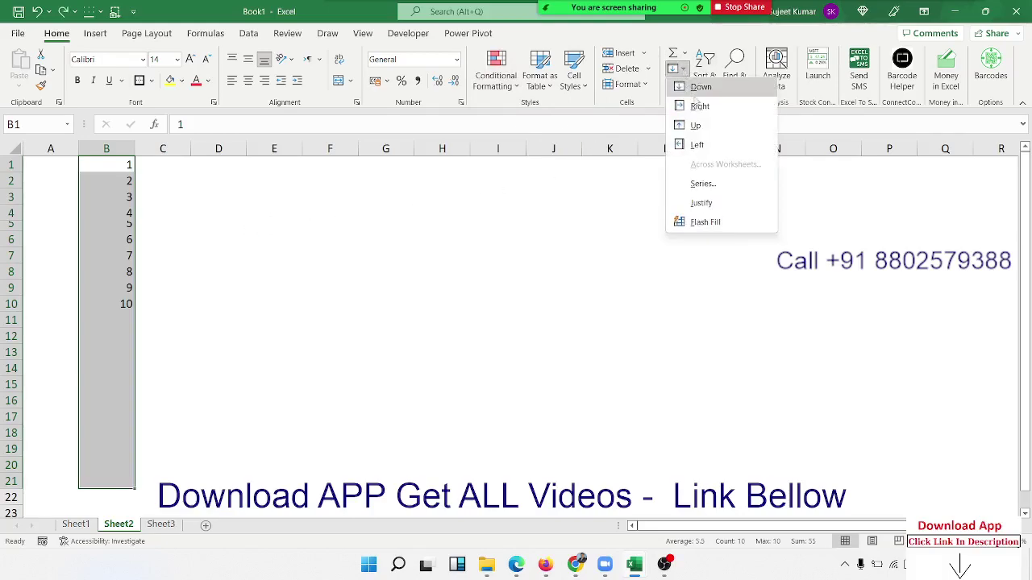
{"action": "left_click", "coordinate": [702, 184]}
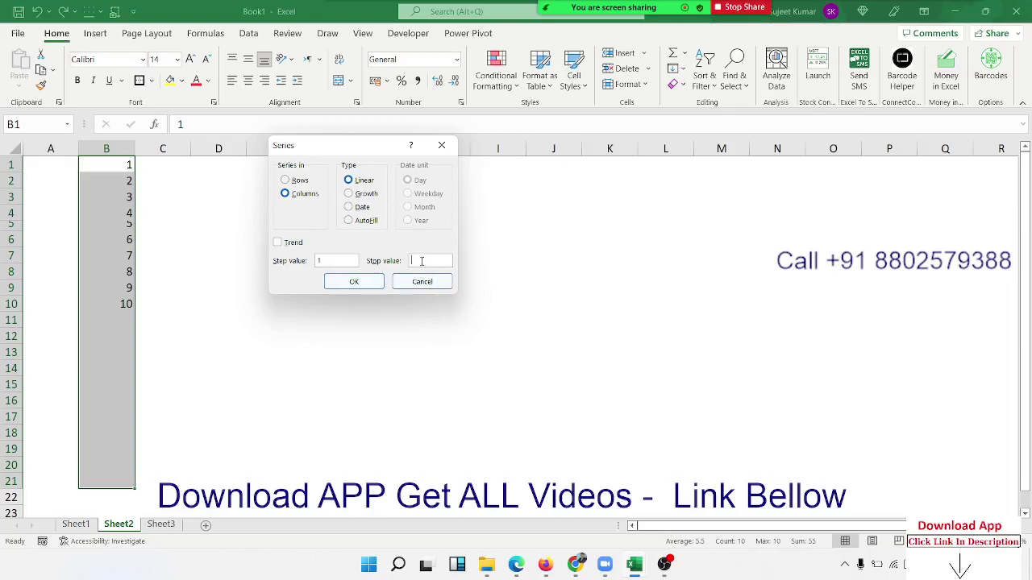
{"action": "left_click", "coordinate": [352, 280]}
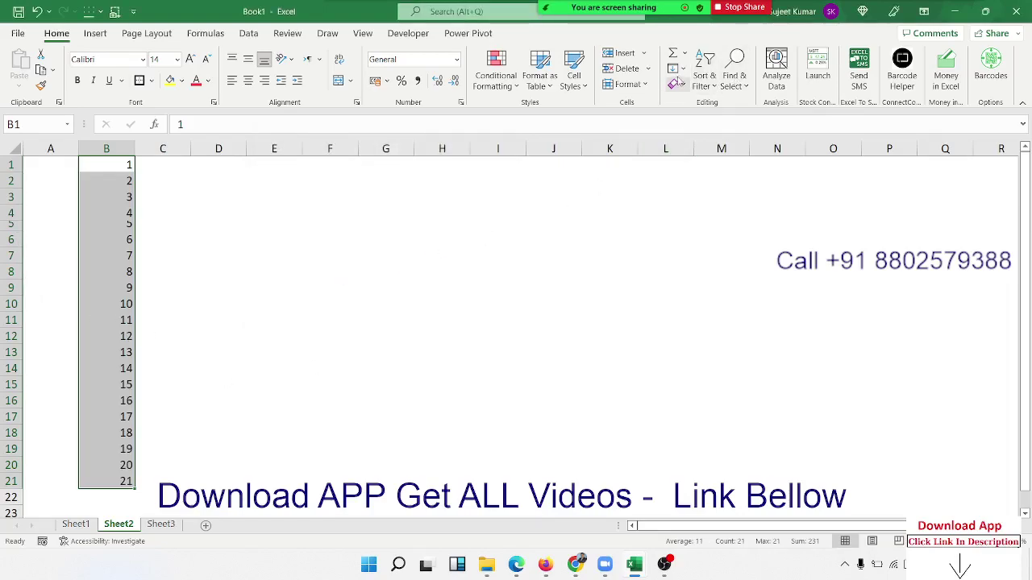
{"action": "left_click", "coordinate": [677, 68]}
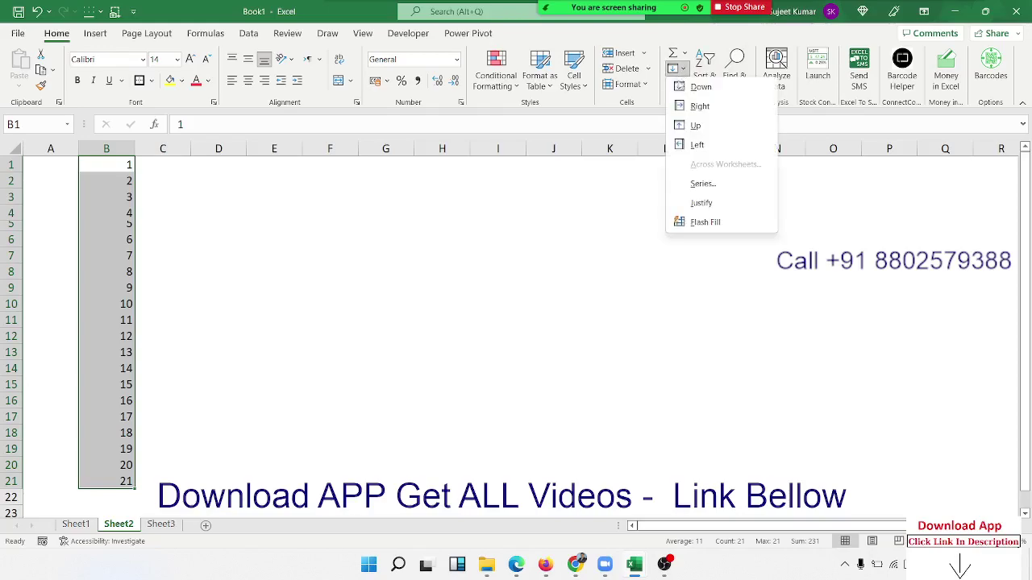
Fill column B with a Growth series of step 2, doubling up to 1048576
{"action": "left_click", "coordinate": [702, 184]}
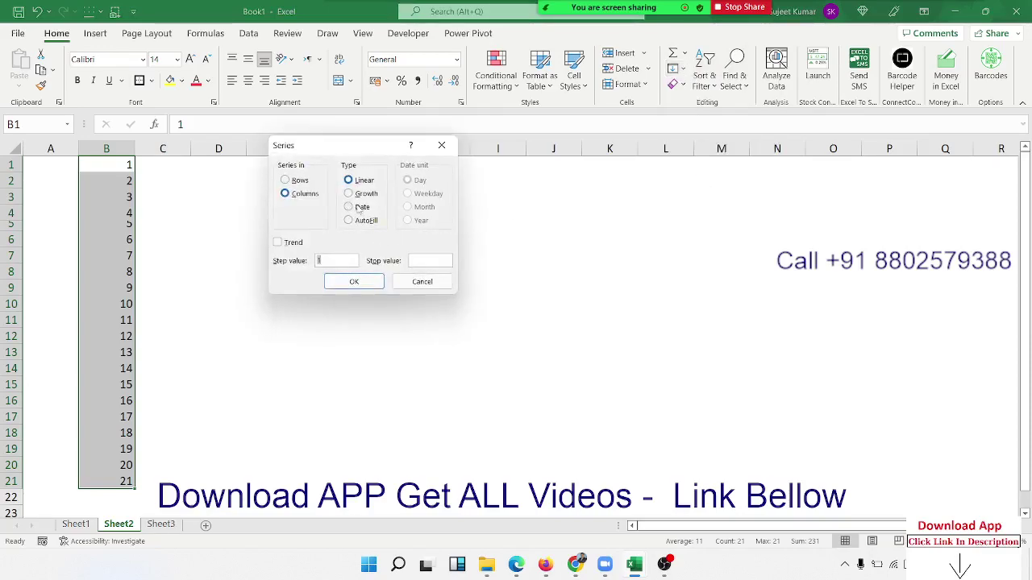
{"action": "left_click", "coordinate": [348, 193]}
{"action": "left_click", "coordinate": [325, 261]}
{"action": "left_click", "coordinate": [343, 280]}
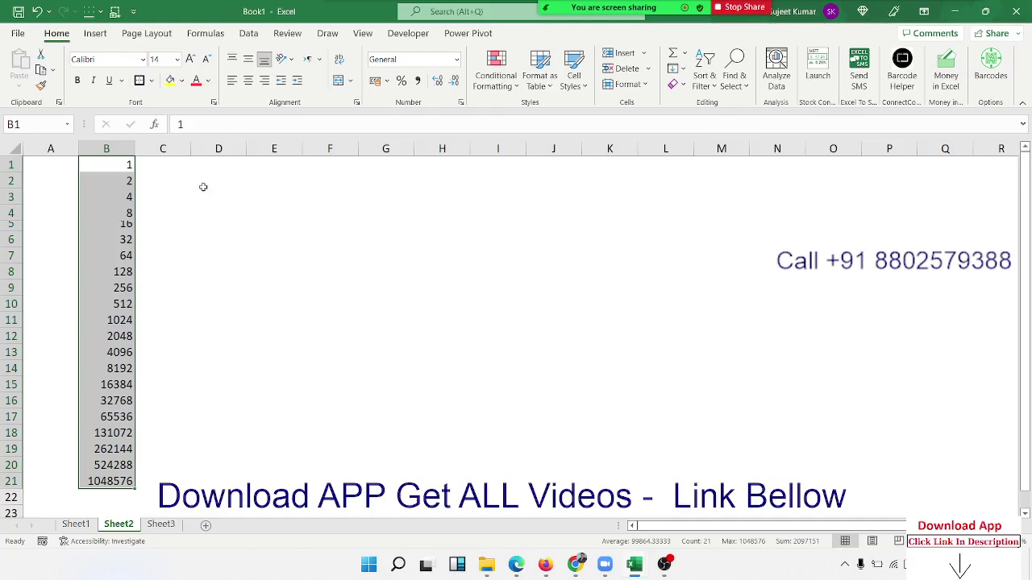
Cancel the Series dialog, clear column B, and type 1-11 into B1
{"action": "left_click", "coordinate": [685, 70]}
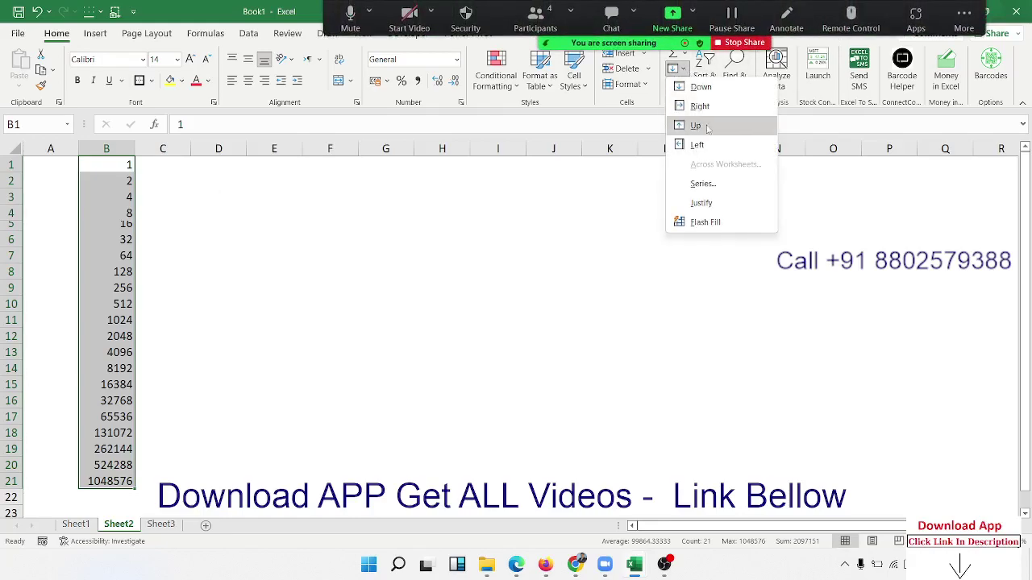
{"action": "left_click", "coordinate": [703, 184]}
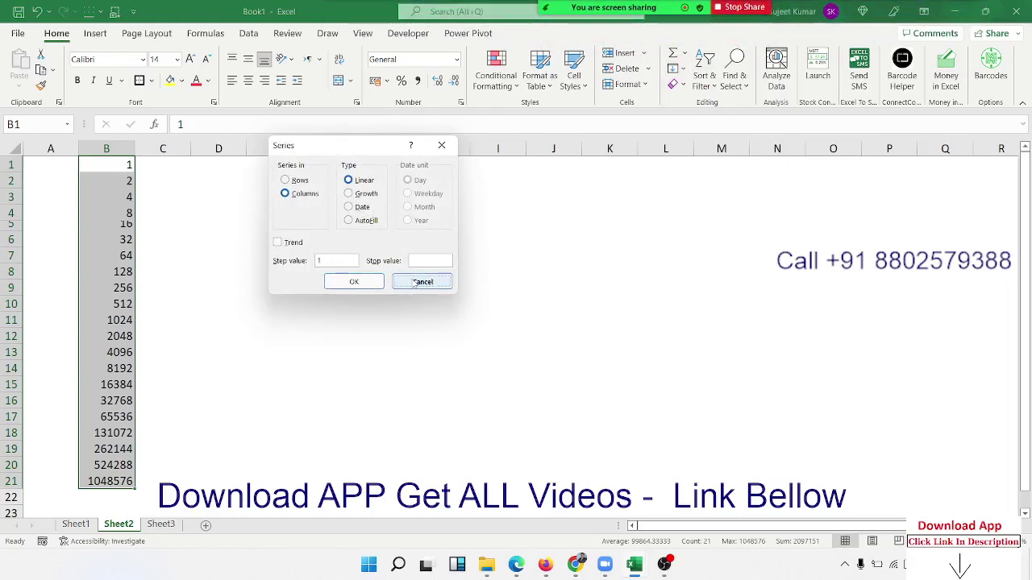
{"action": "left_click", "coordinate": [421, 281]}
{"action": "key", "text": "Delete"}
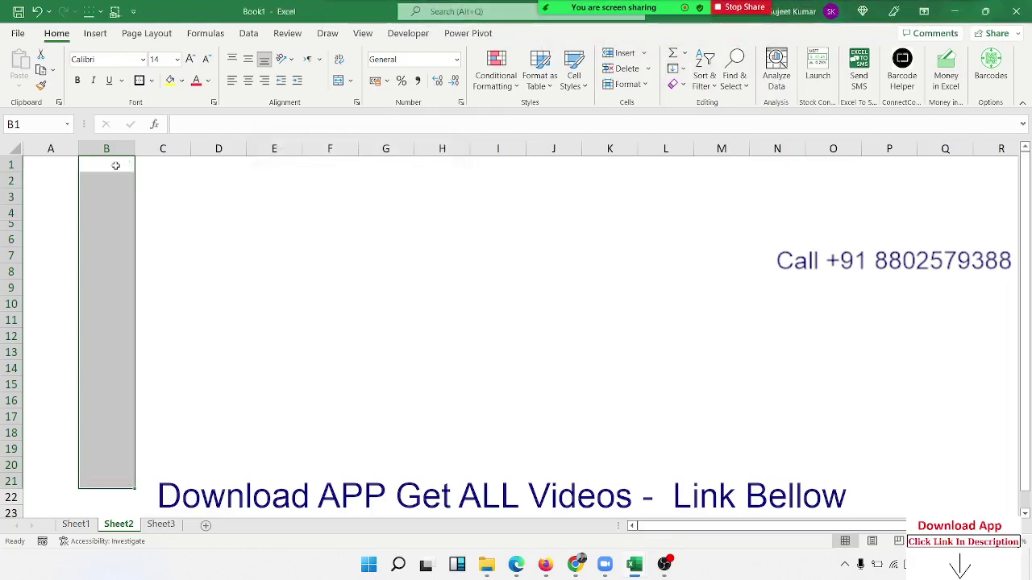
{"action": "left_click", "coordinate": [115, 165]}
{"action": "type", "text": "1"}
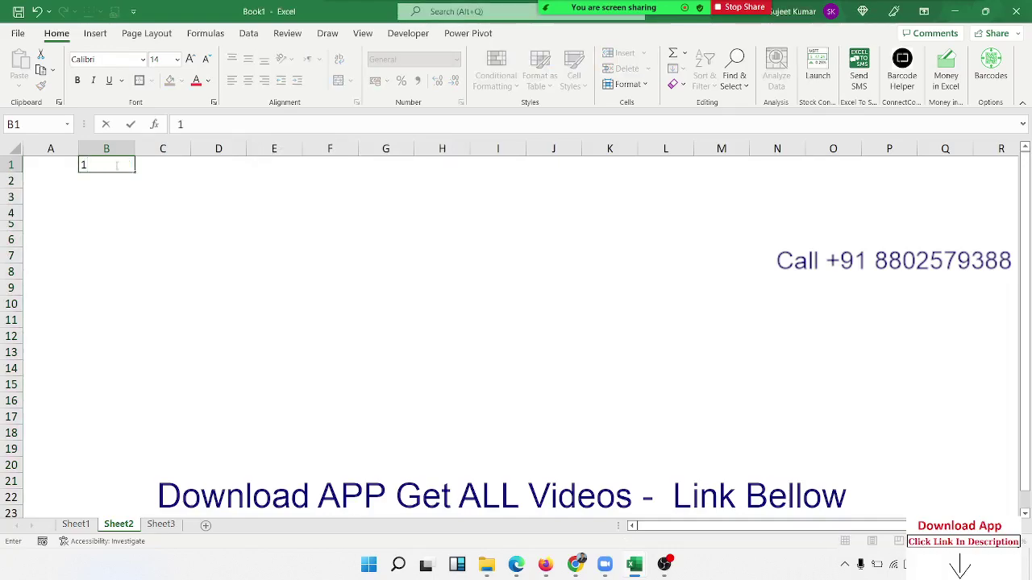
{"action": "type", "text": "-11"}
Commit 01-Nov in B1 and fill B1:B21 with weekday-only dates through 29-Nov
{"action": "key", "text": "Return"}
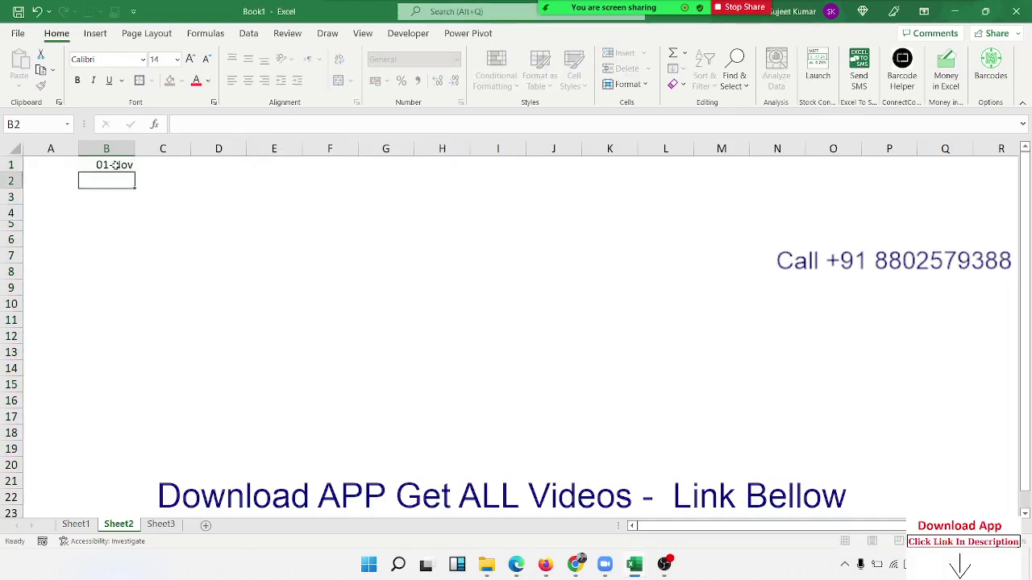
{"action": "left_click_drag", "start_coordinate": [115, 165], "coordinate": [117, 472]}
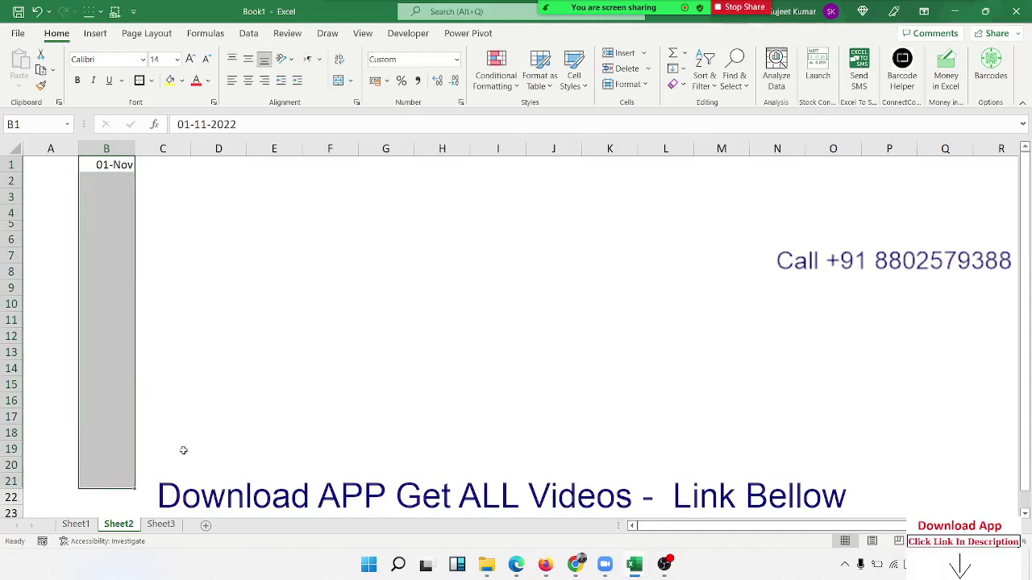
{"action": "left_click", "coordinate": [681, 71]}
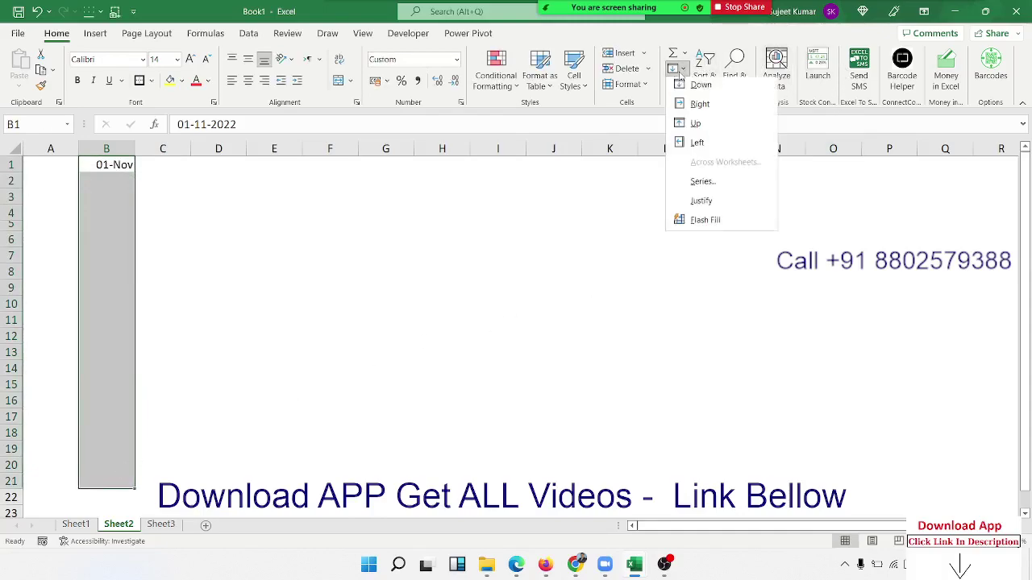
{"action": "left_click", "coordinate": [703, 186]}
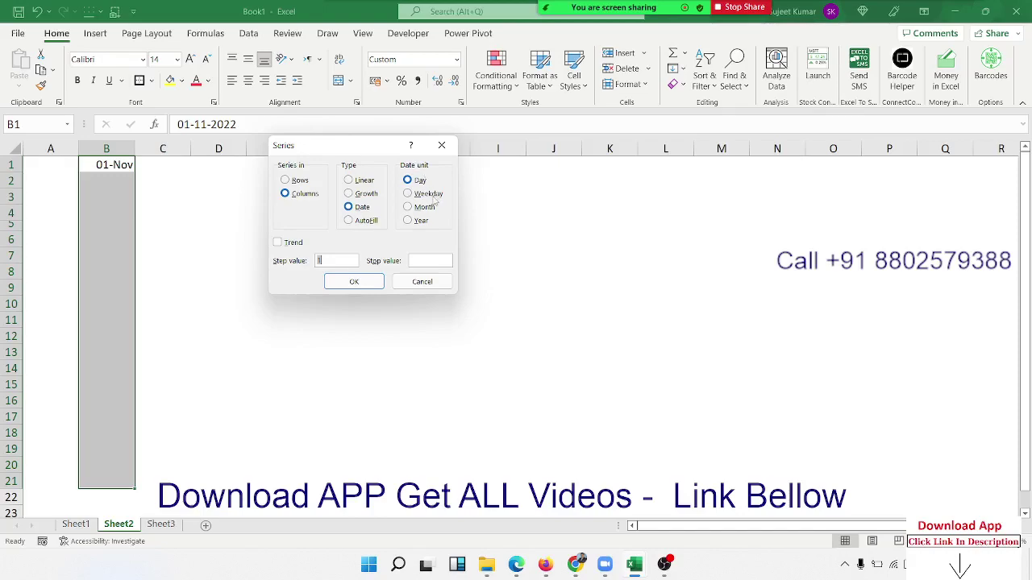
{"action": "left_click", "coordinate": [433, 197]}
{"action": "left_click", "coordinate": [370, 283]}
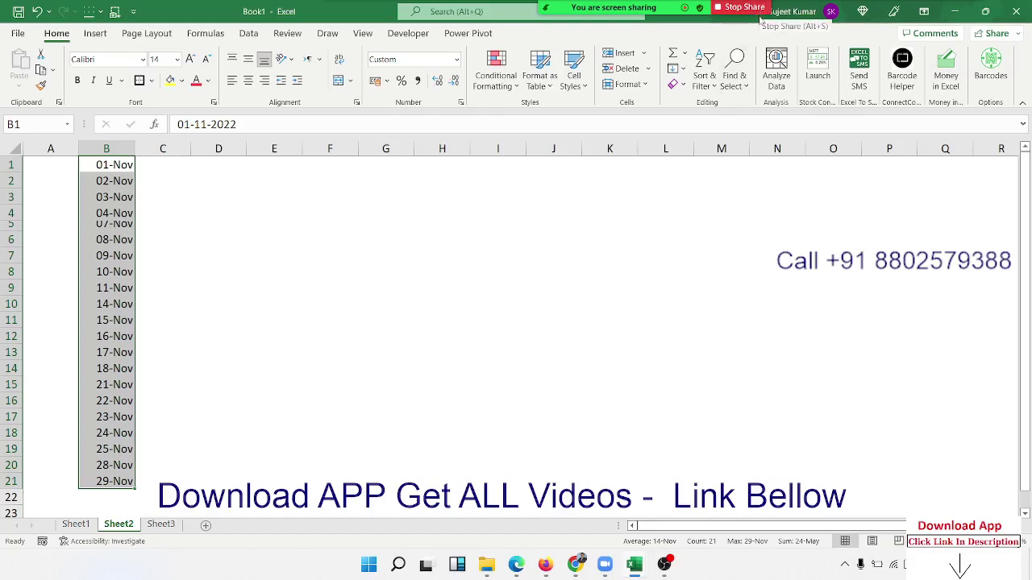
Fill column B with a monthly date series from 01-Nov to 01-Jul
{"action": "left_click", "coordinate": [713, 79]}
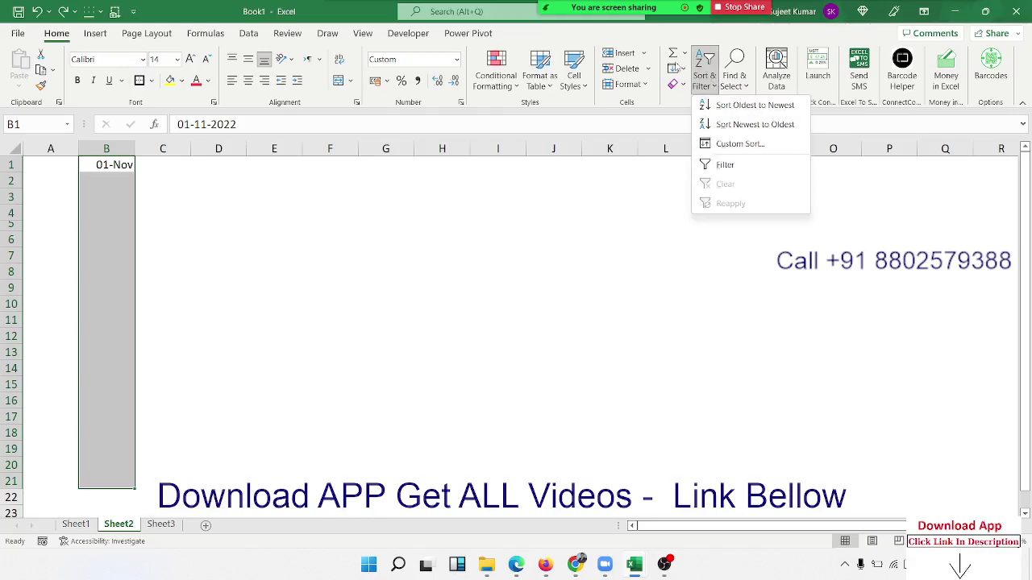
{"action": "left_click", "coordinate": [677, 69]}
{"action": "left_click", "coordinate": [704, 191]}
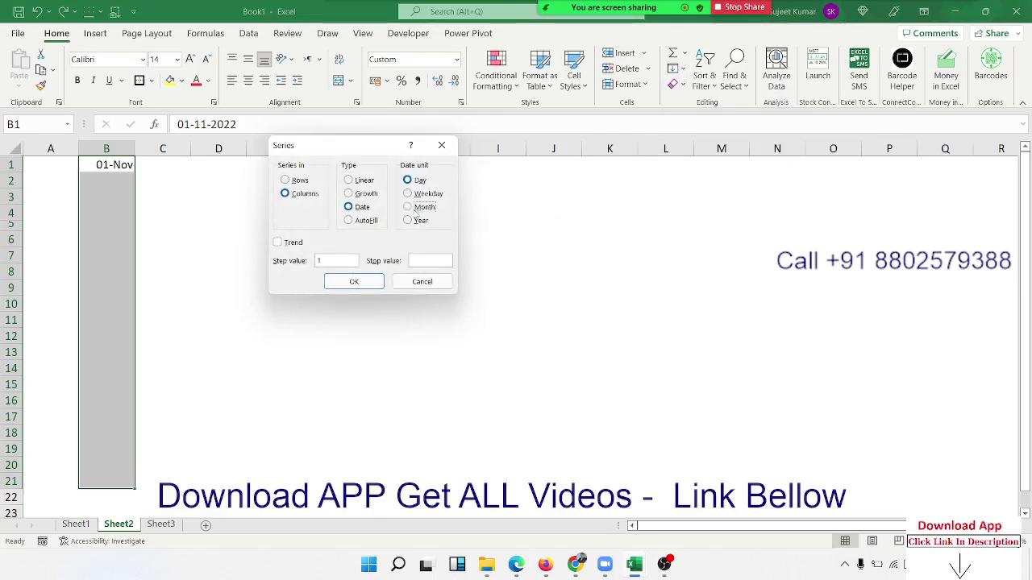
{"action": "left_click", "coordinate": [415, 209]}
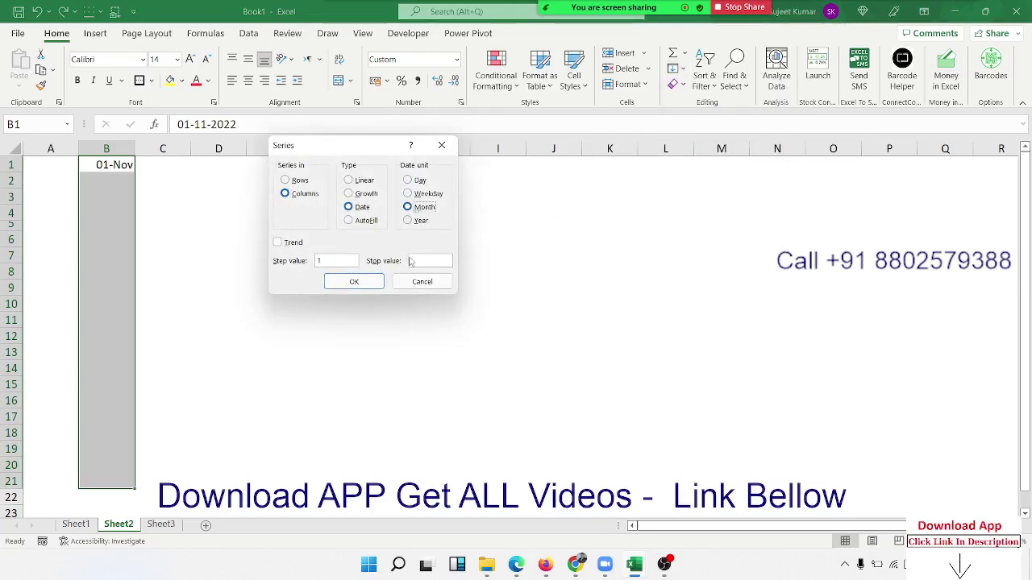
{"action": "left_click", "coordinate": [342, 283]}
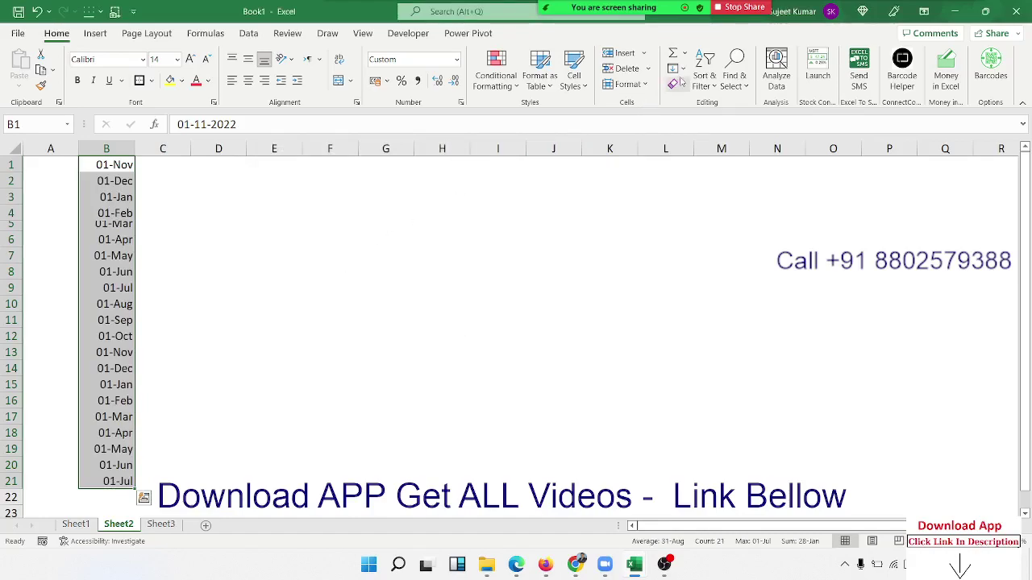
Cancel the Custom Sort and Series dialogs, then delete all dates in column B
{"action": "left_click", "coordinate": [709, 86]}
{"action": "left_click", "coordinate": [724, 146]}
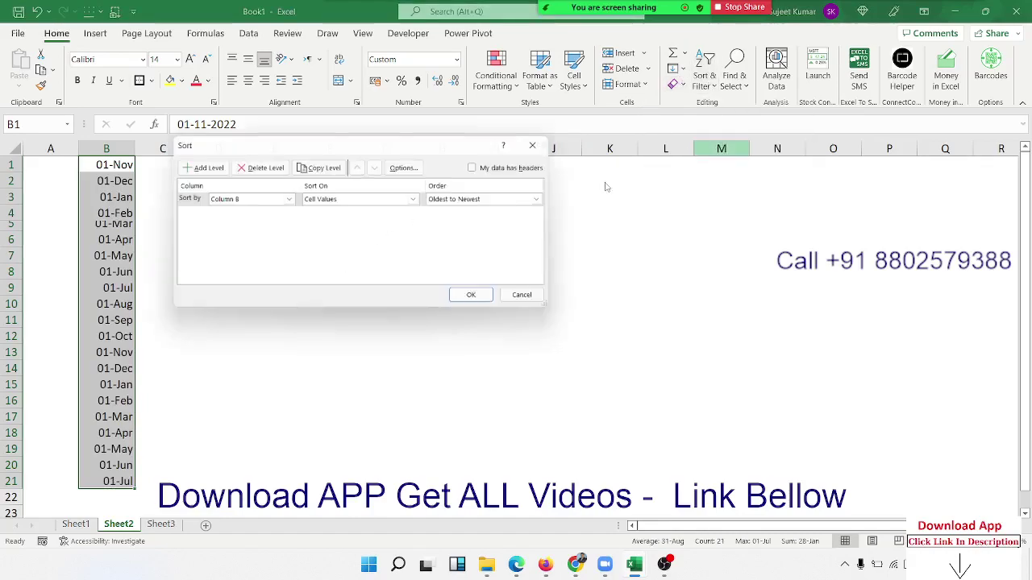
{"action": "left_click", "coordinate": [532, 299]}
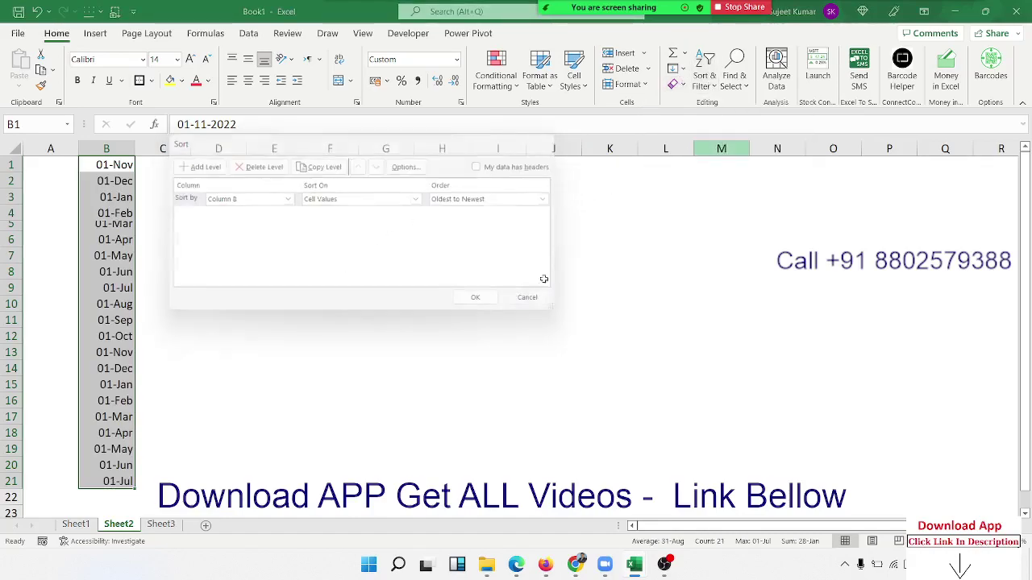
{"action": "left_click", "coordinate": [674, 69]}
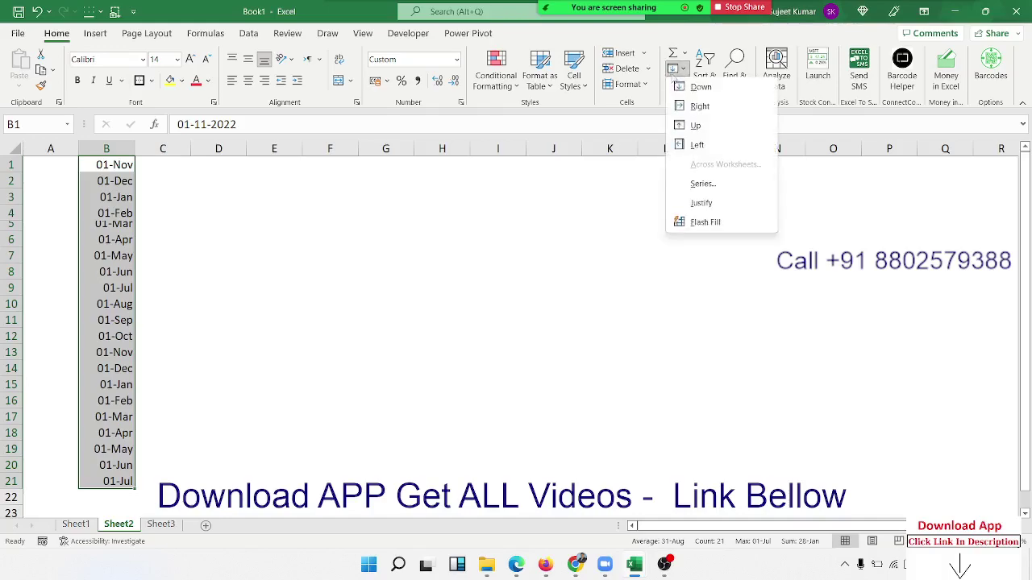
{"action": "left_click", "coordinate": [673, 183]}
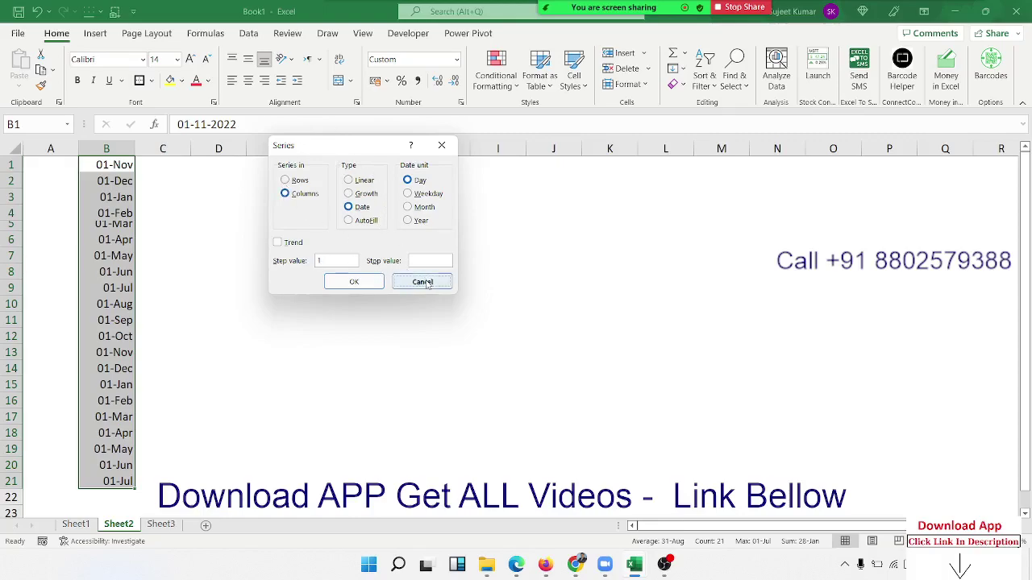
{"action": "left_click", "coordinate": [412, 282]}
{"action": "key", "text": "Delete"}
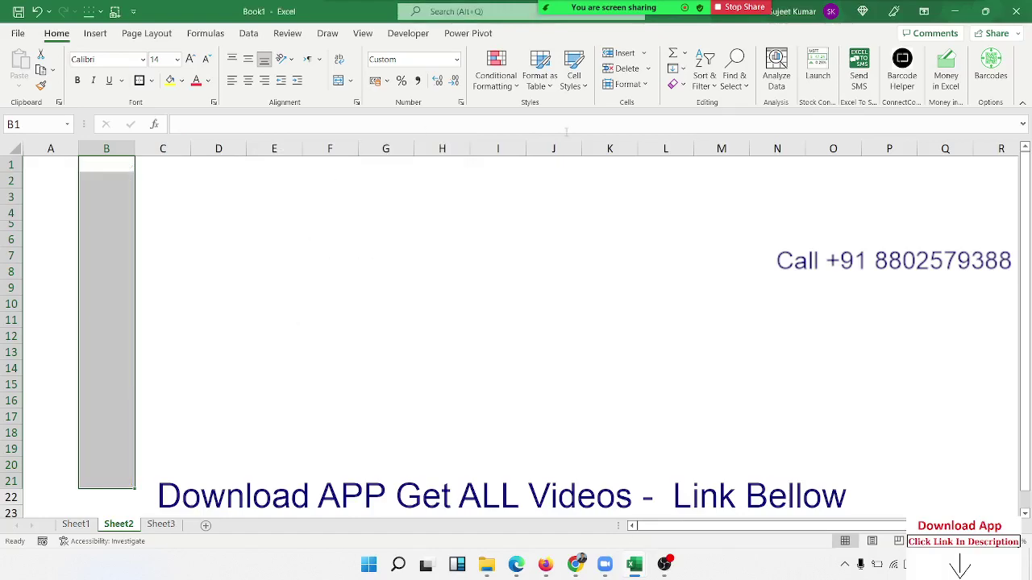
On Sheet1, give A1:B7 a yellow fill and All Borders
{"action": "left_click", "coordinate": [677, 68]}
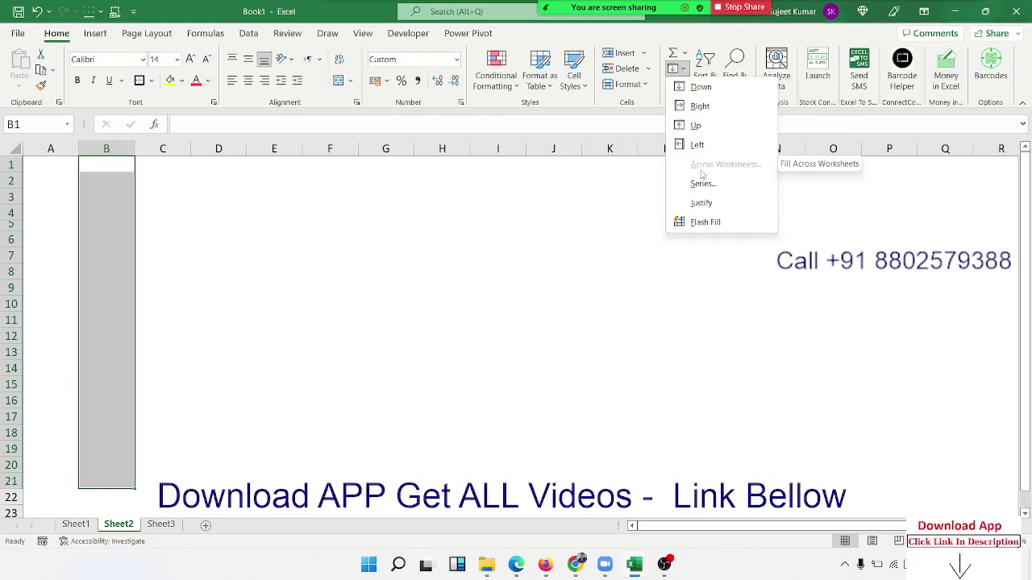
{"action": "key", "text": "Escape"}
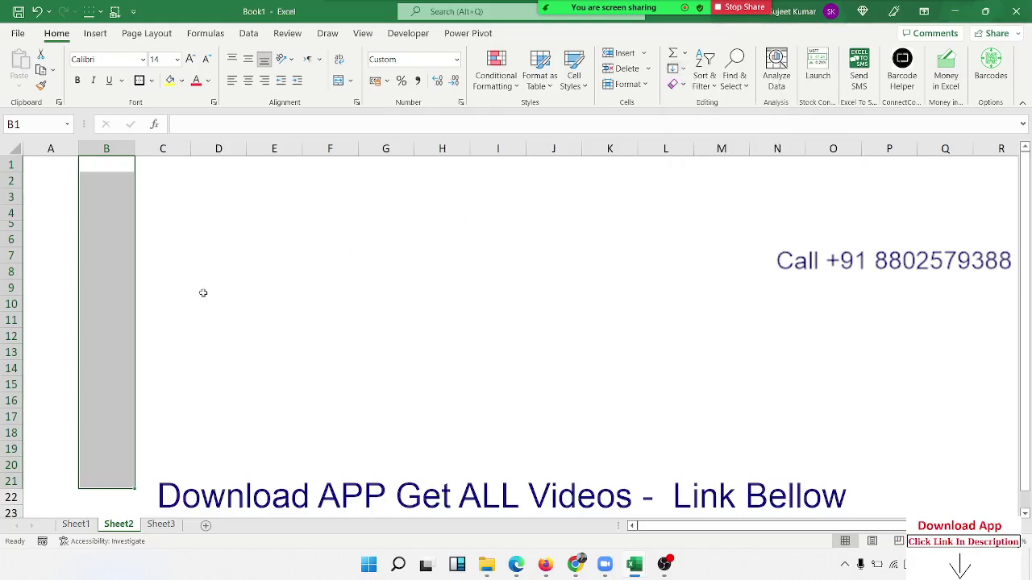
{"action": "left_click", "coordinate": [175, 380]}
{"action": "left_click", "coordinate": [76, 524]}
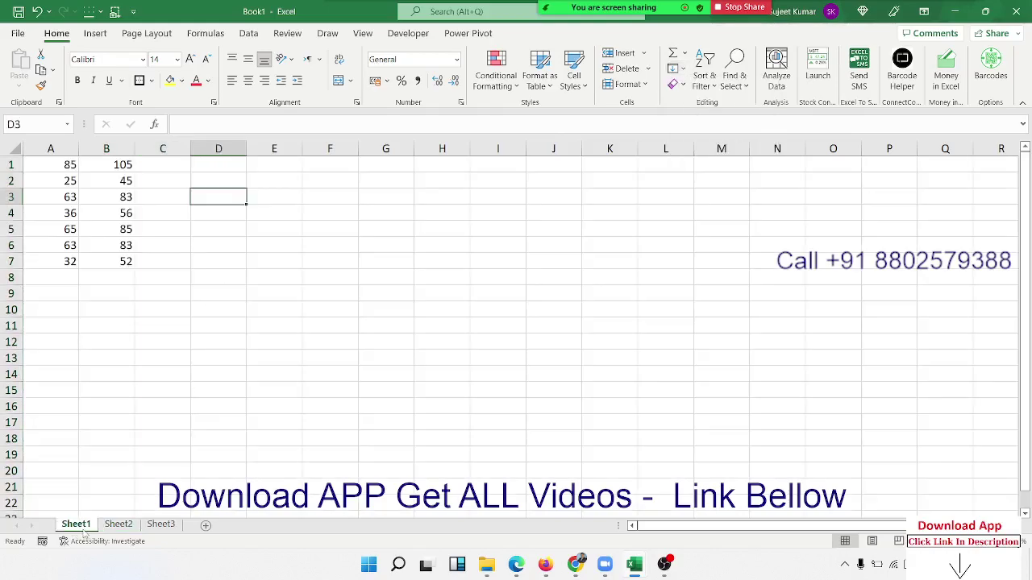
{"action": "left_click_drag", "start_coordinate": [126, 262], "coordinate": [53, 162]}
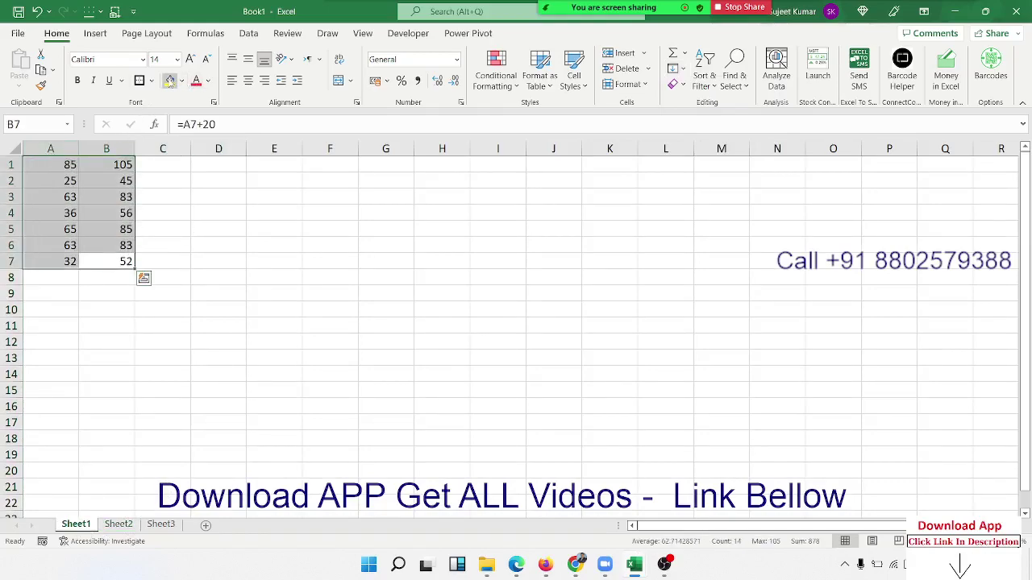
{"action": "left_click", "coordinate": [169, 80]}
{"action": "left_click", "coordinate": [153, 81]}
{"action": "left_click", "coordinate": [167, 219]}
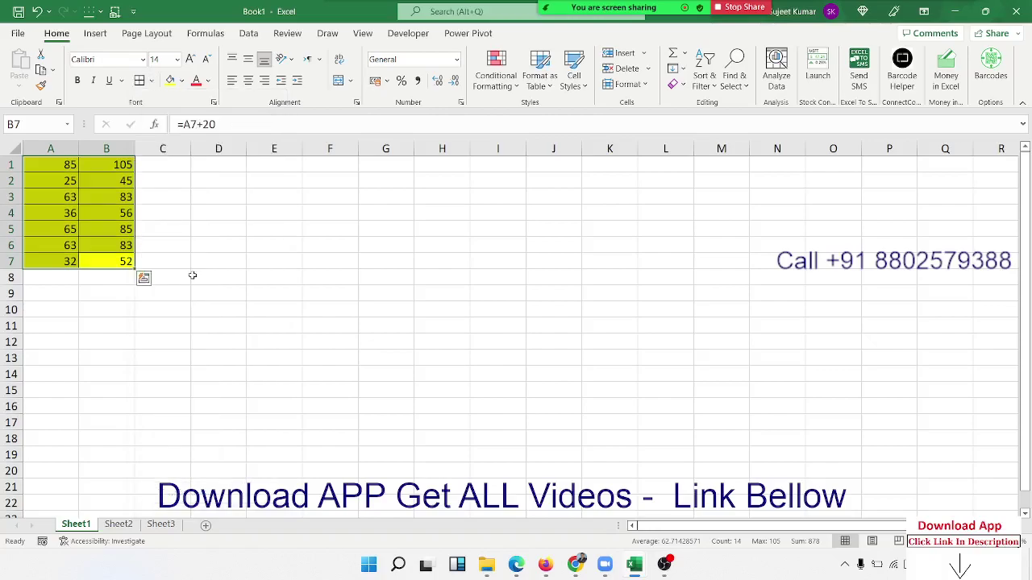
Add two new worksheets, Sheet4 and Sheet5, then return to Sheet1
{"action": "left_click", "coordinate": [161, 525]}
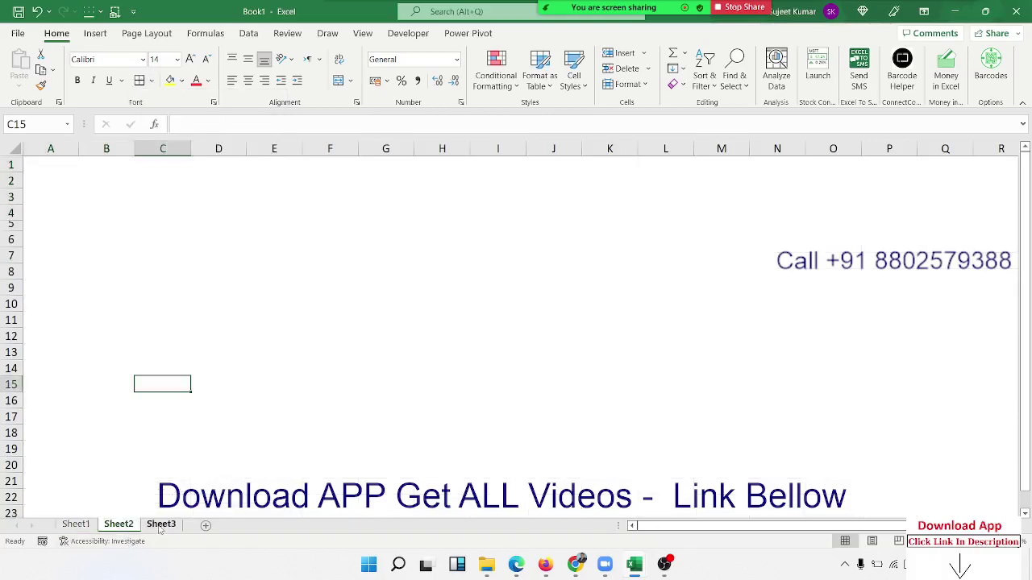
{"action": "left_click", "coordinate": [204, 525]}
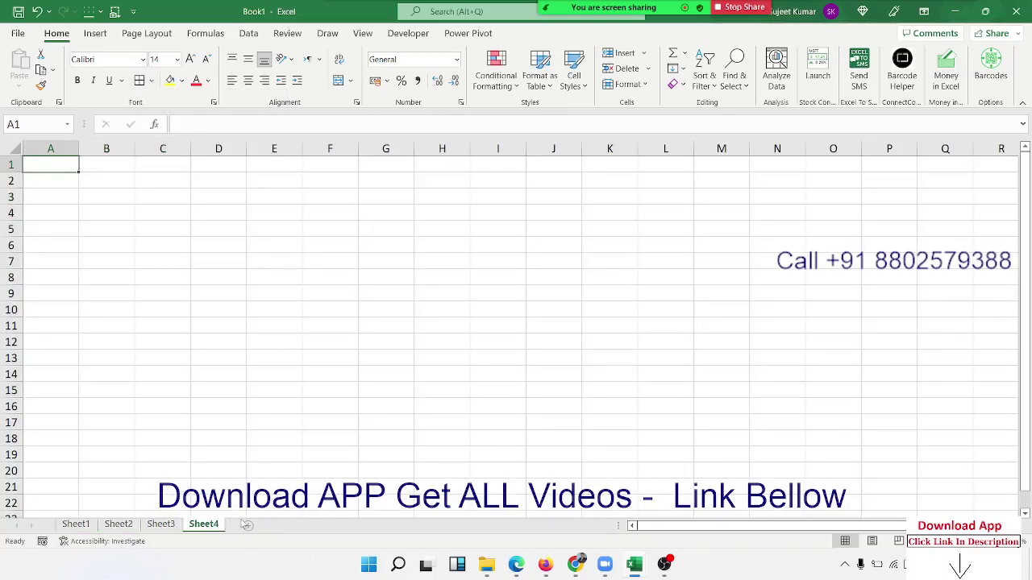
{"action": "left_click", "coordinate": [247, 525]}
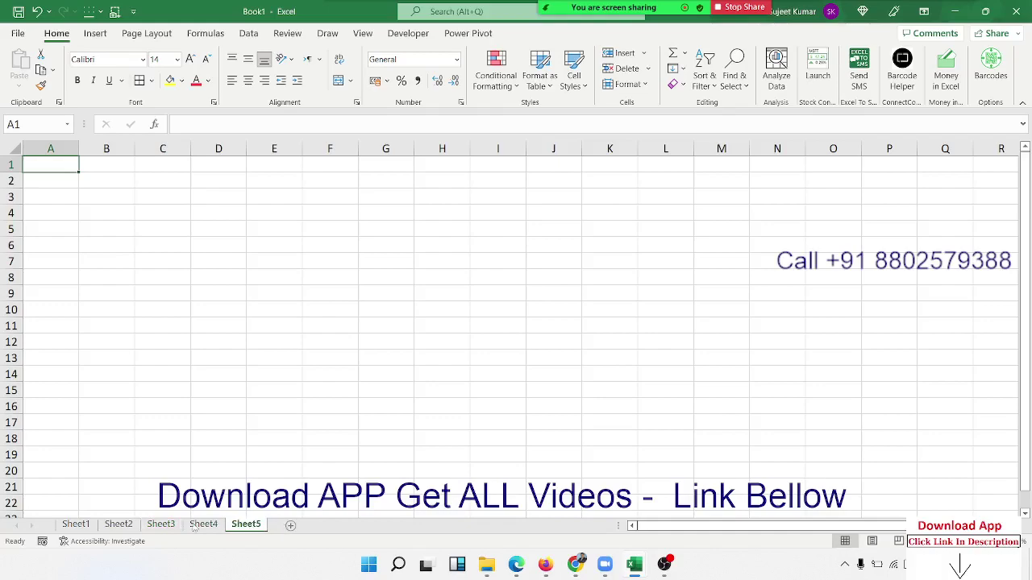
{"action": "left_click", "coordinate": [84, 525]}
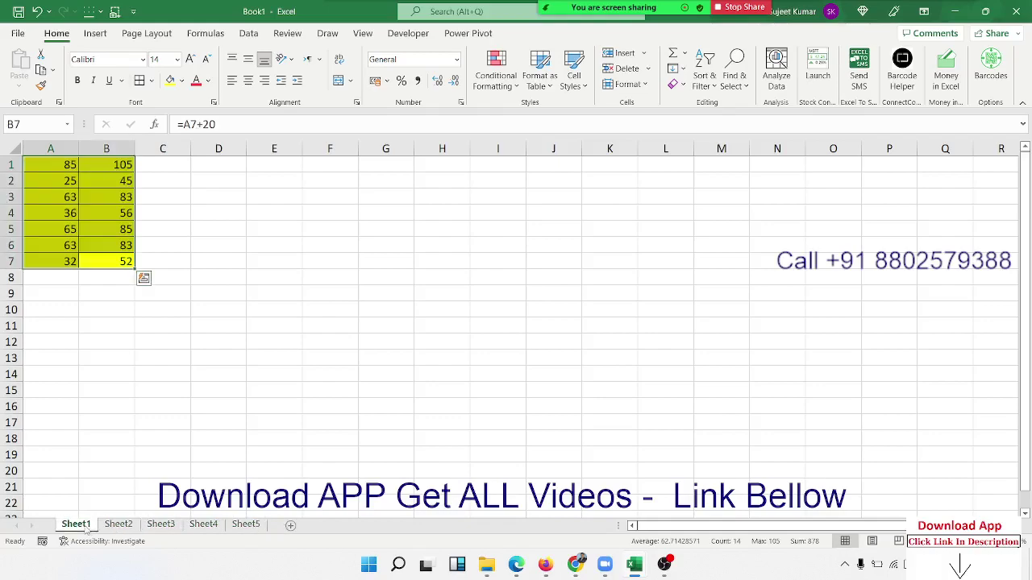
Group all five sheets and fill A1:B7 Across Worksheets with All (contents and formats)
{"action": "left_click", "coordinate": [85, 457]}
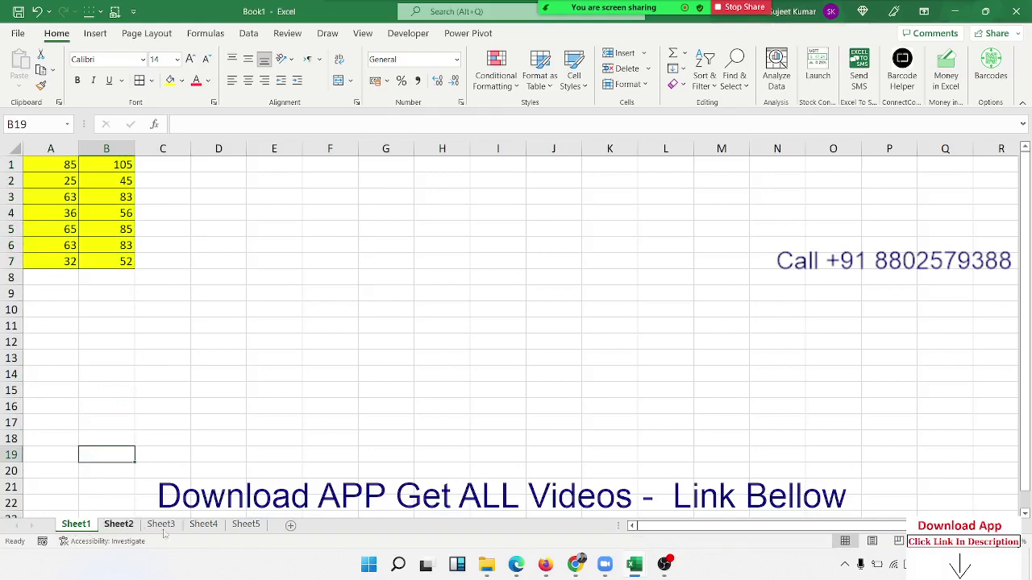
{"action": "left_click", "coordinate": [246, 524], "text": "shift"}
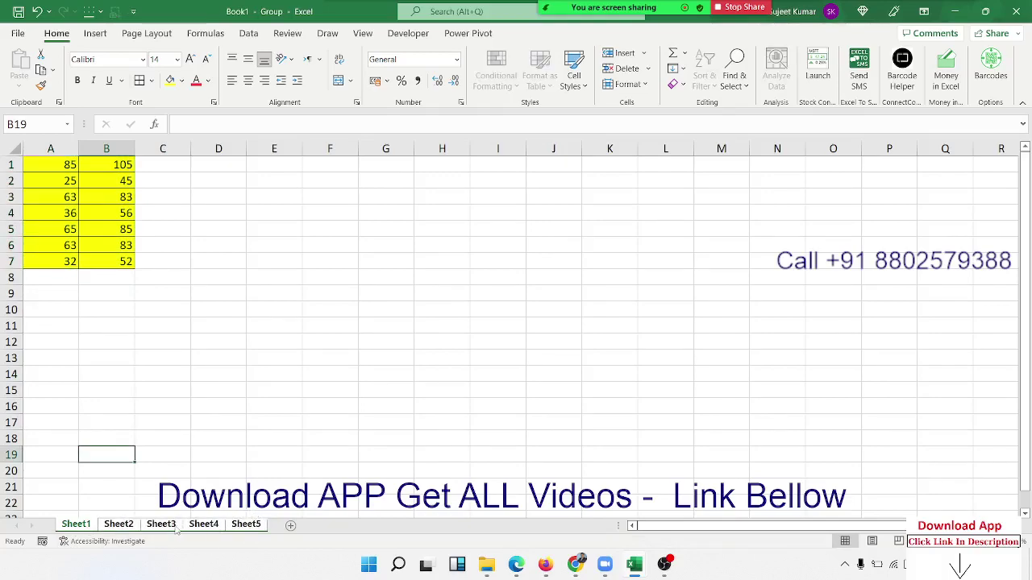
{"action": "left_click", "coordinate": [45, 161]}
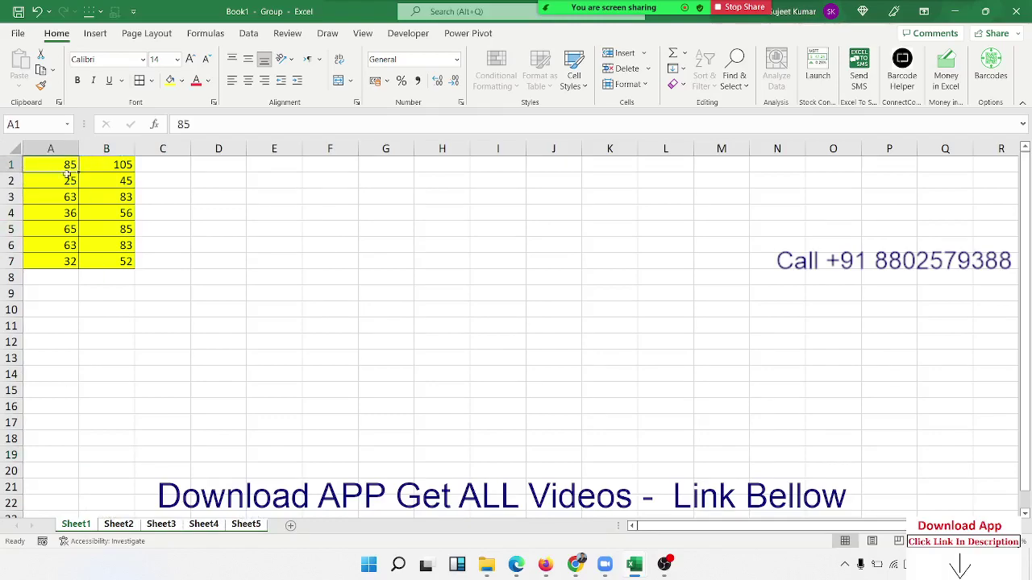
{"action": "left_click_drag", "start_coordinate": [68, 175], "coordinate": [117, 255]}
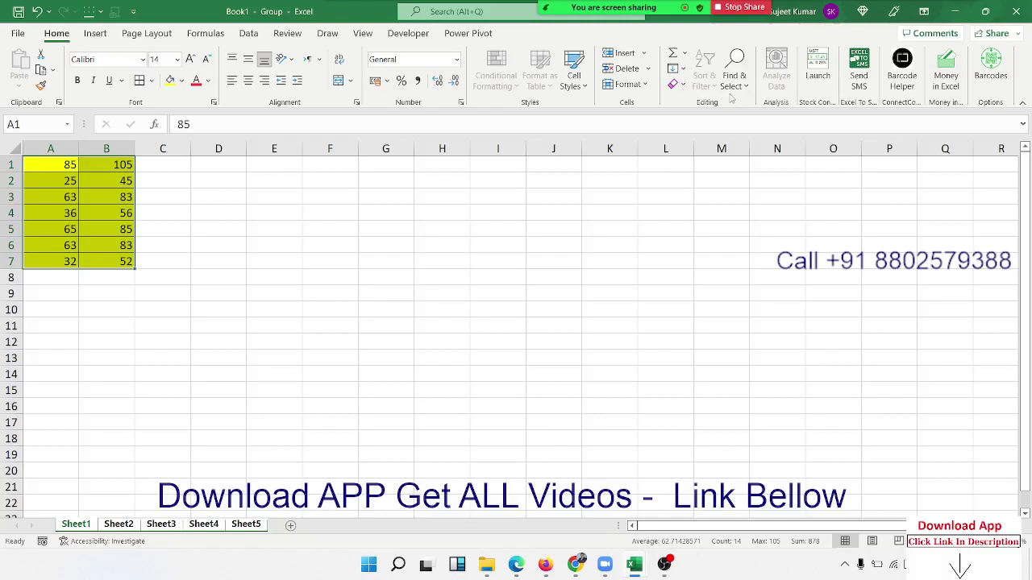
{"action": "left_click", "coordinate": [681, 70]}
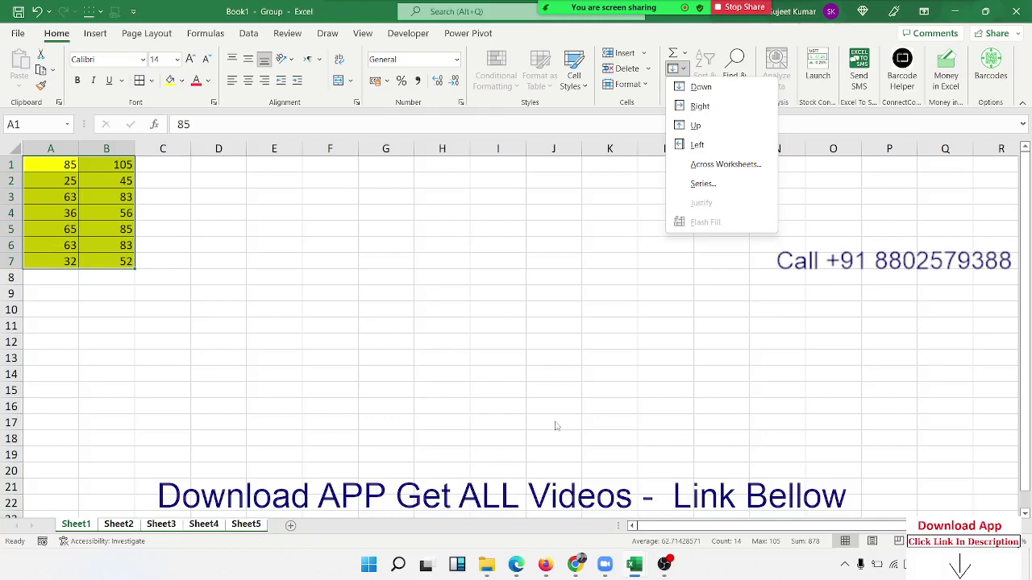
{"action": "left_click", "coordinate": [739, 168]}
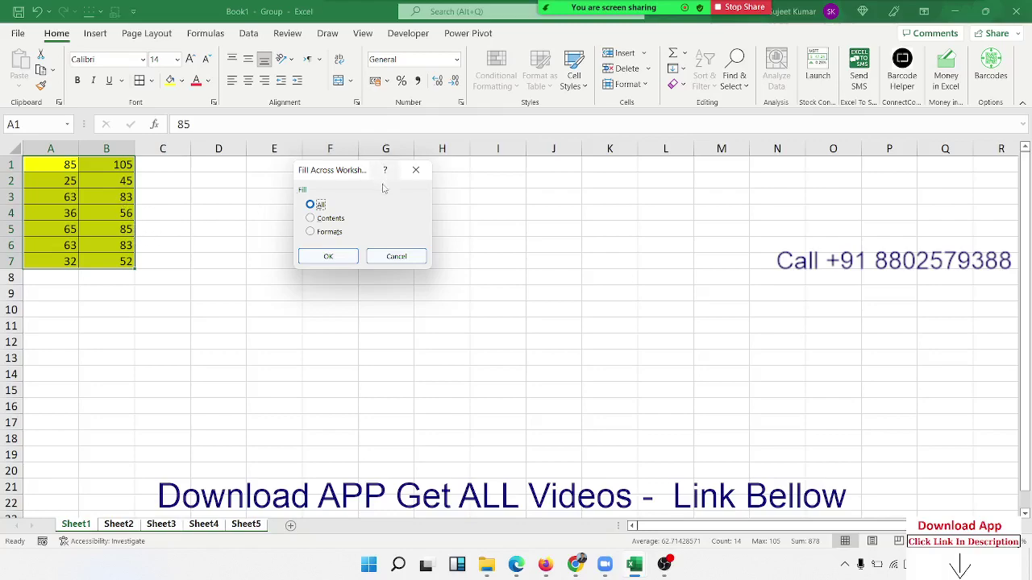
{"action": "left_click", "coordinate": [328, 257]}
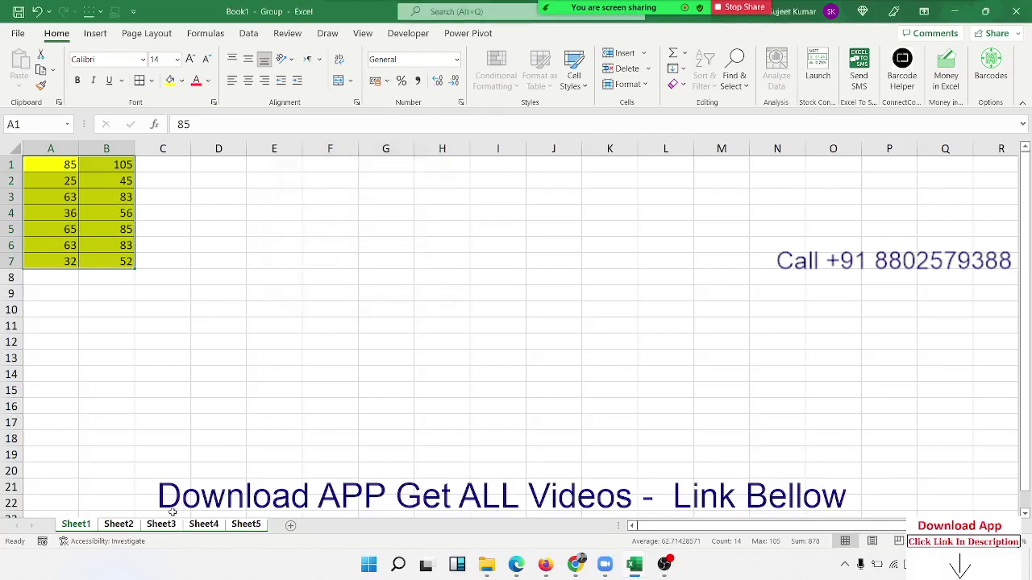
Check Sheet2 through Sheet5 for the copied A1:B7 data
{"action": "left_click", "coordinate": [124, 530]}
{"action": "left_click", "coordinate": [176, 526]}
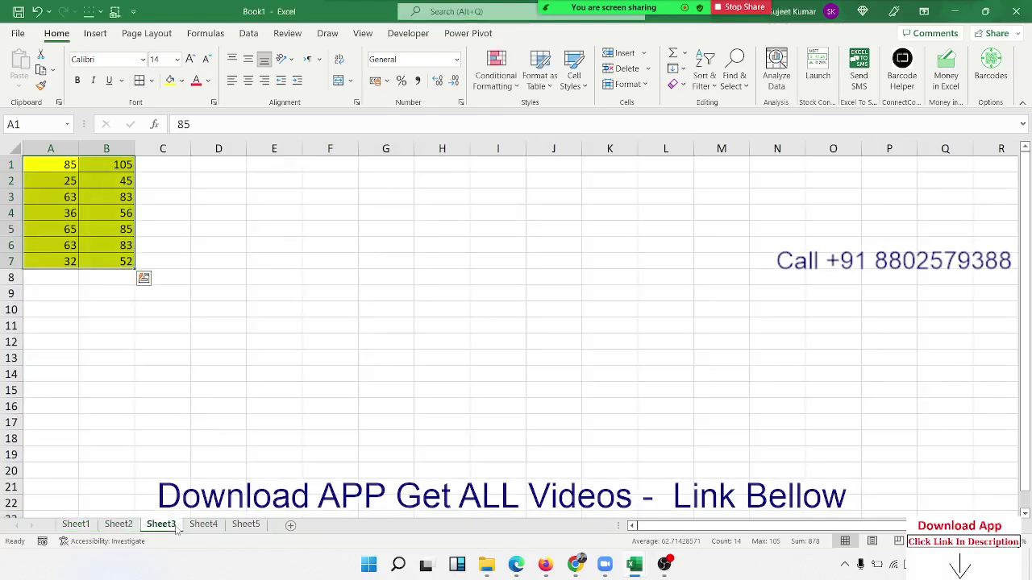
{"action": "left_click", "coordinate": [202, 526]}
{"action": "left_click", "coordinate": [256, 529]}
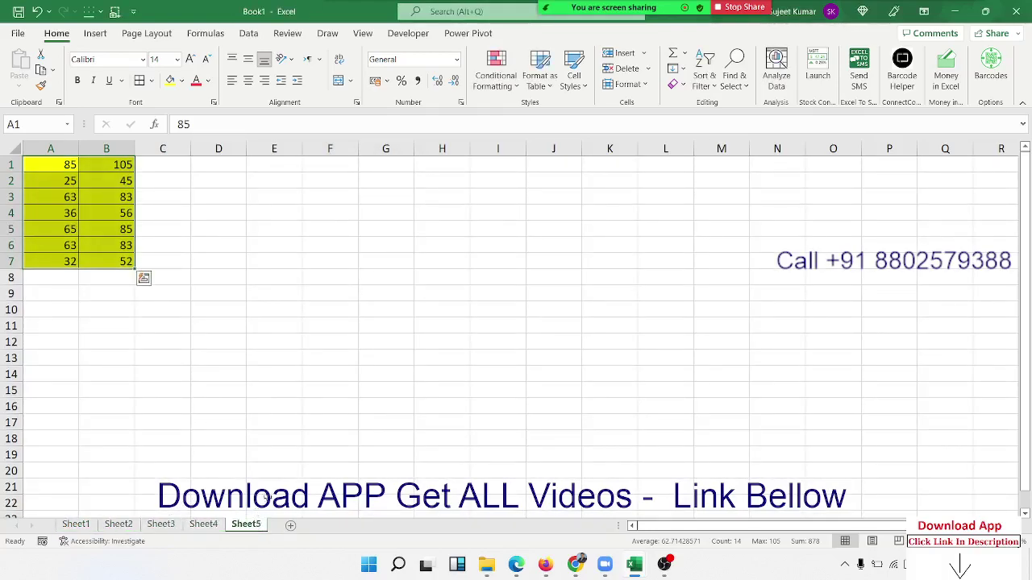
Clear the numbers and fill from columns A and B on Sheet5, returning to cell A1
{"action": "left_click", "coordinate": [678, 69]}
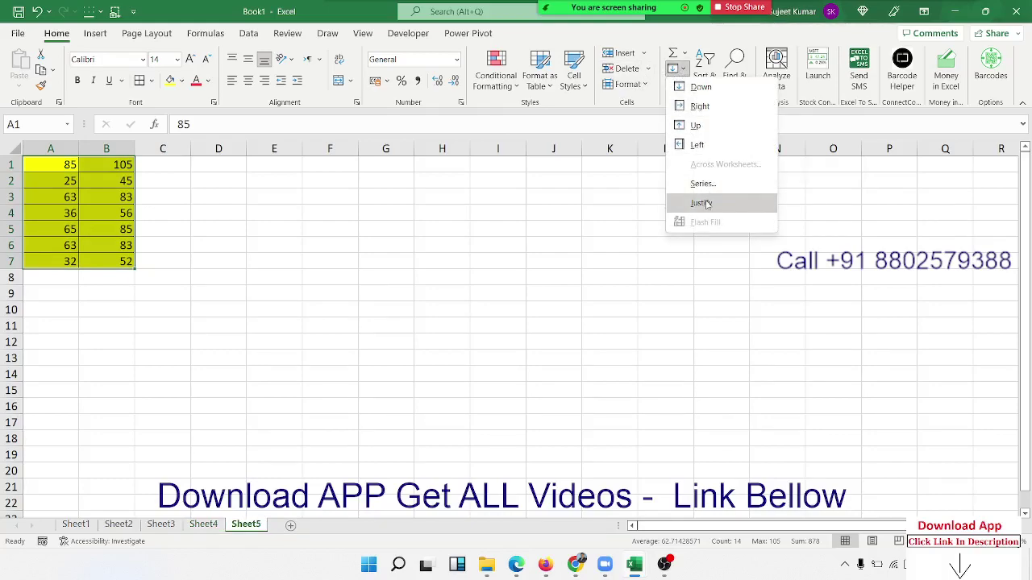
{"action": "left_click", "coordinate": [221, 270]}
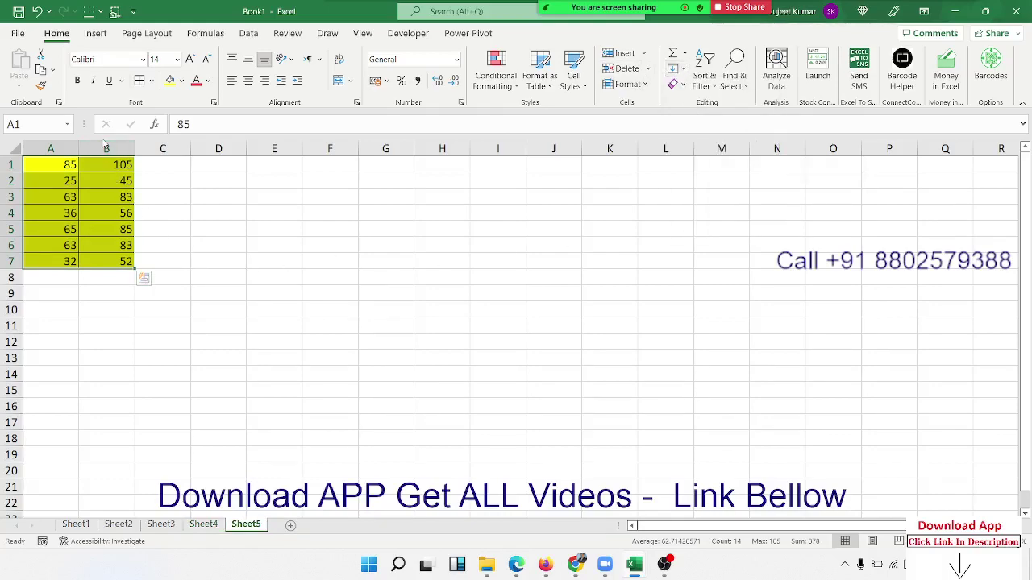
{"action": "left_click_drag", "start_coordinate": [106, 148], "coordinate": [50, 148]}
{"action": "key", "text": "ctrl+minus"}
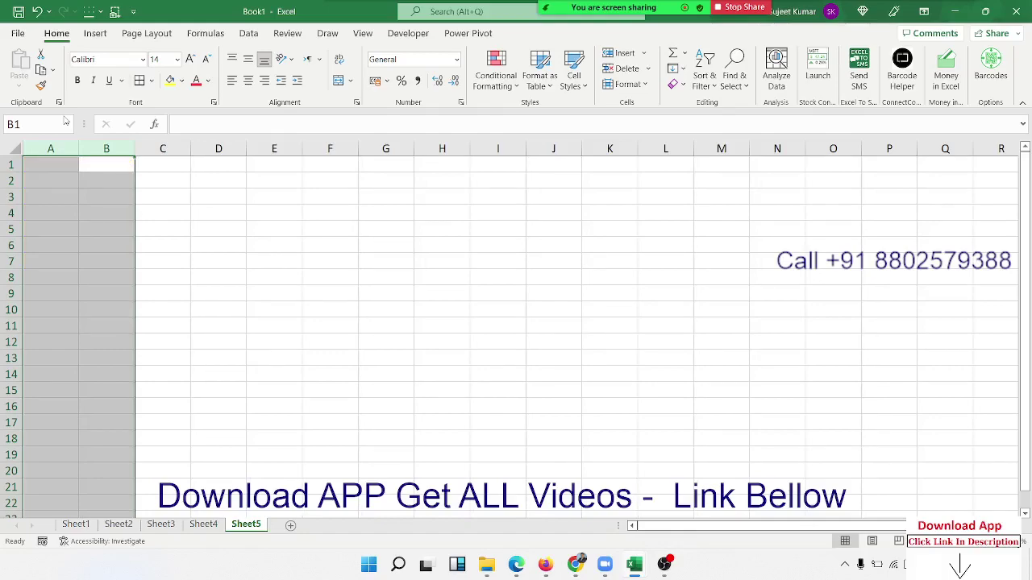
{"action": "key", "text": "Up"}
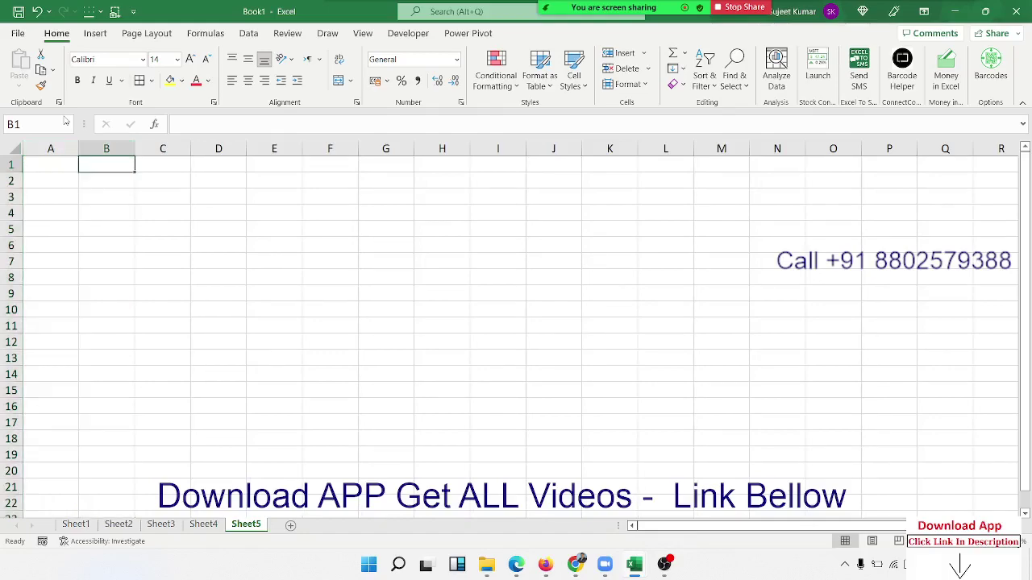
{"action": "key", "text": "Left"}
Enter a first name in A1 and drag the fill handle down to A27 for a repeating name list
{"action": "type", "text": "Puja"}
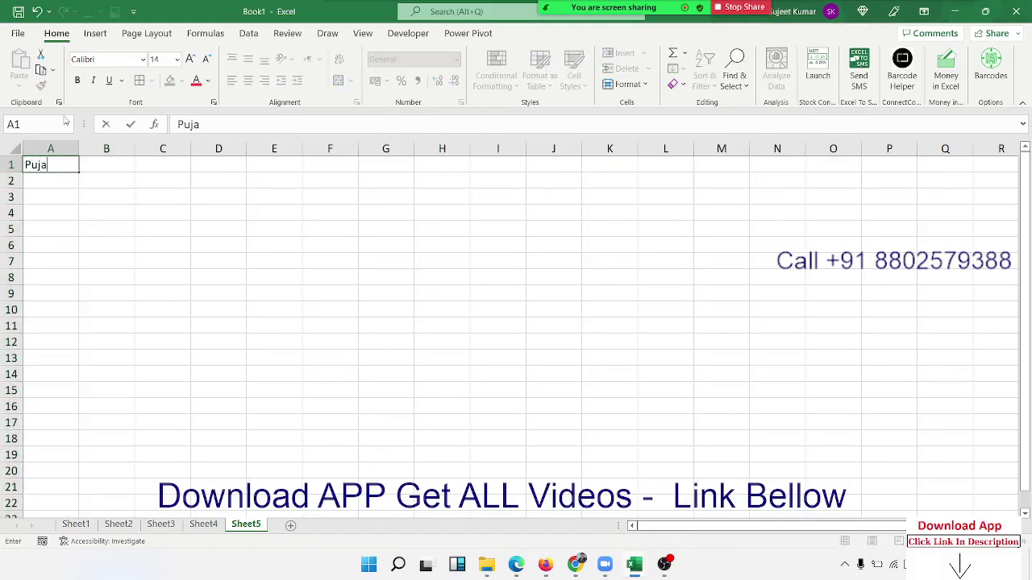
{"action": "left_click", "coordinate": [69, 180]}
{"action": "left_click", "coordinate": [65, 170]}
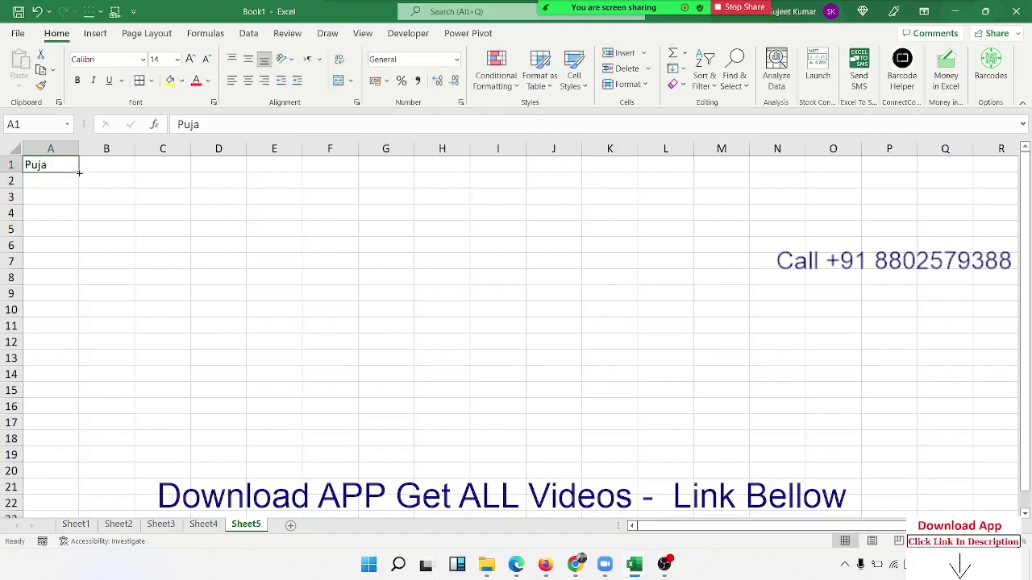
{"action": "left_click_drag", "start_coordinate": [79, 171], "coordinate": [74, 482]}
{"action": "scroll", "coordinate": [102, 341], "scroll_direction": "up", "scroll_amount": 2}
{"action": "left_click", "coordinate": [148, 165]}
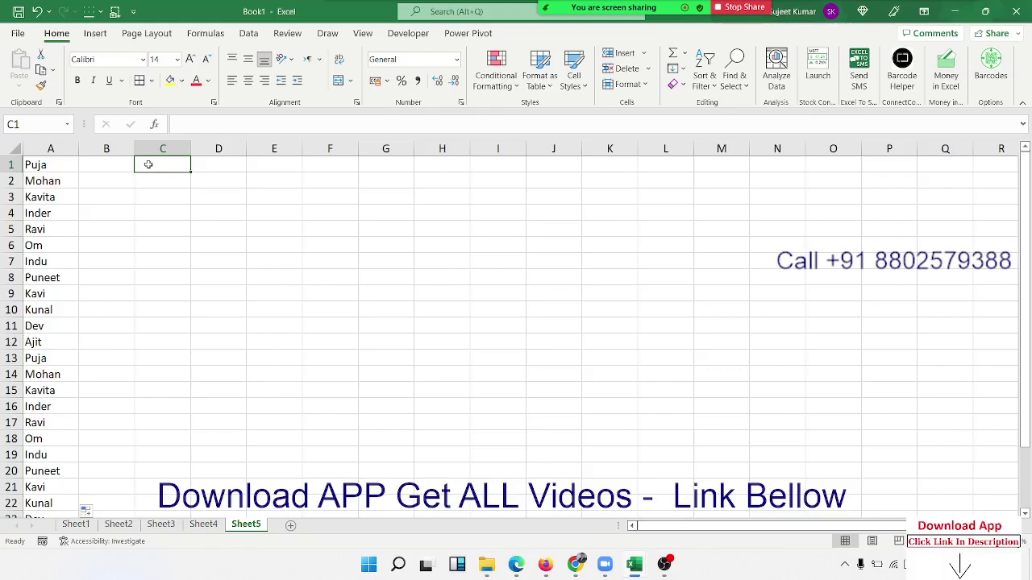
{"action": "type", "text": "="}
{"action": "type", "text": "con"}
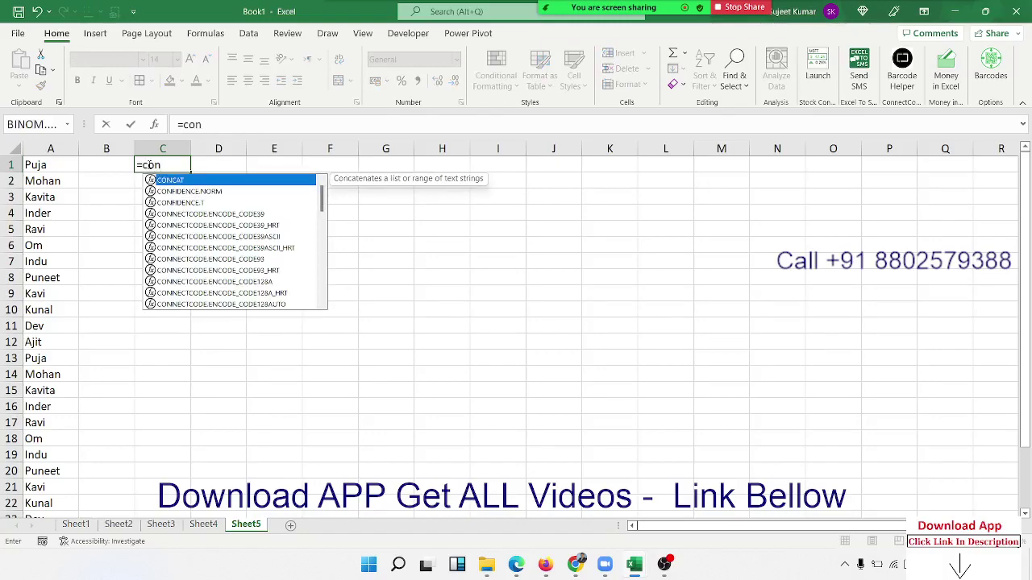
{"action": "type", "text": "c"}
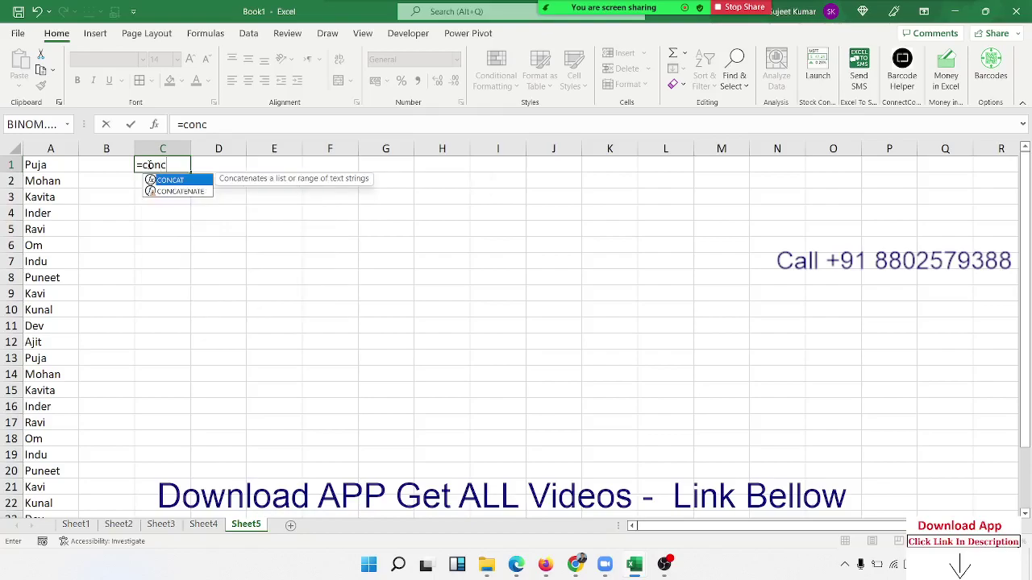
{"action": "key", "text": "Down"}
{"action": "key", "text": "Tab"}
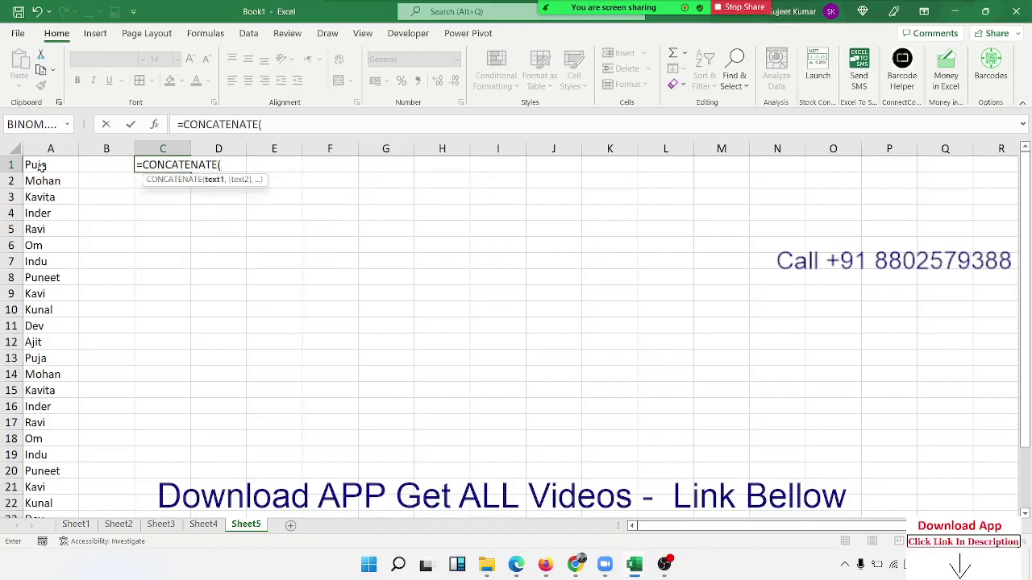
{"action": "left_click", "coordinate": [41, 167]}
{"action": "type", "text": ","}
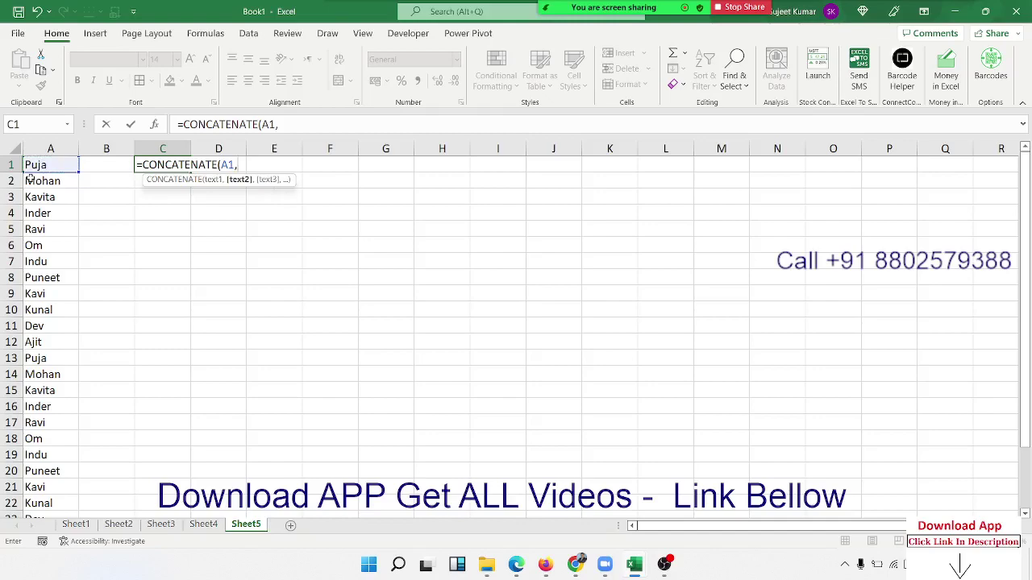
{"action": "left_click", "coordinate": [34, 181]}
{"action": "key", "text": "Return"}
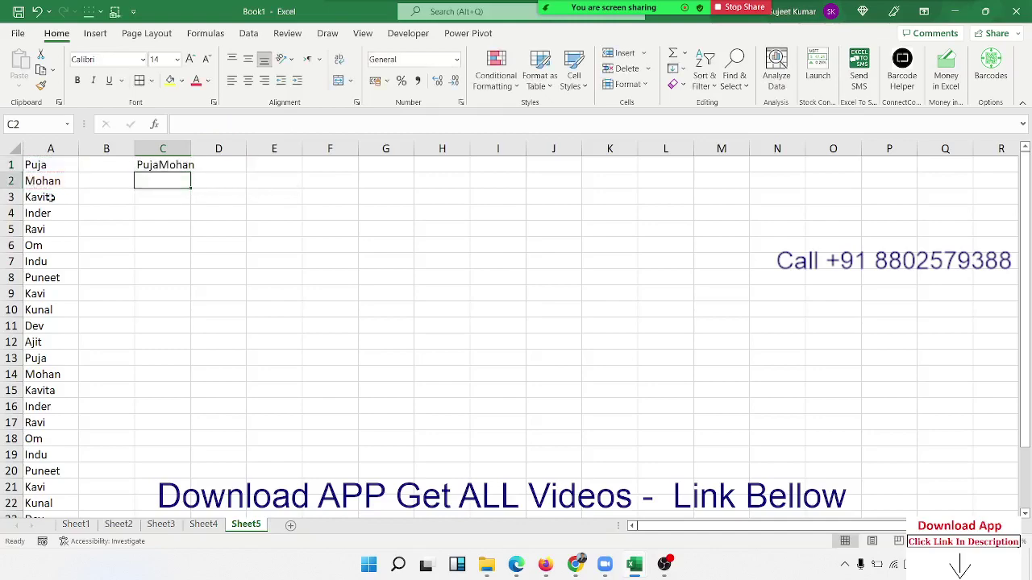
{"action": "key", "text": "Up"}
{"action": "key", "text": "Delete"}
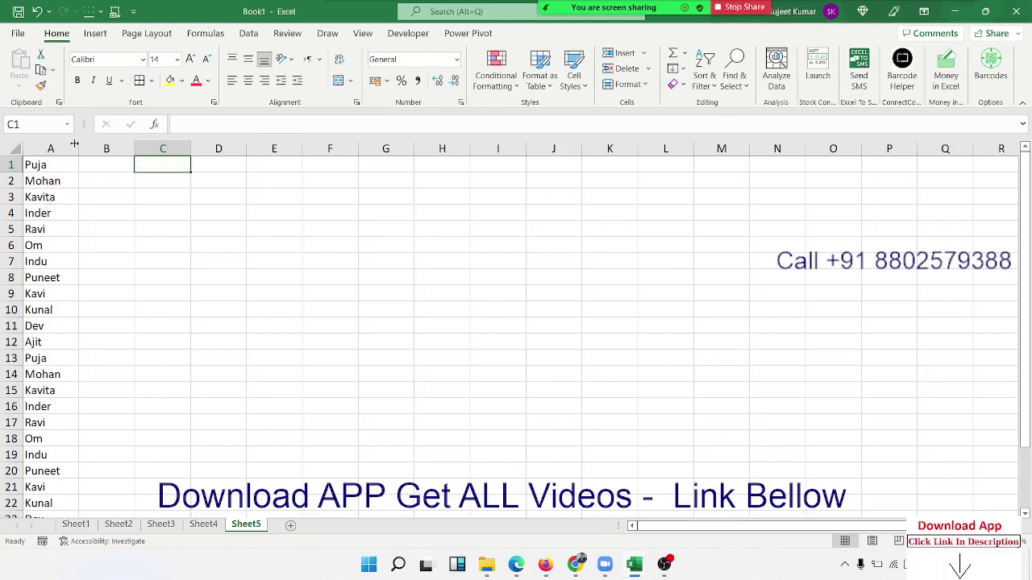
Widen column A and Justify the 27 names in A1:A27 into three lines
{"action": "left_click_drag", "start_coordinate": [78, 149], "coordinate": [379, 148]}
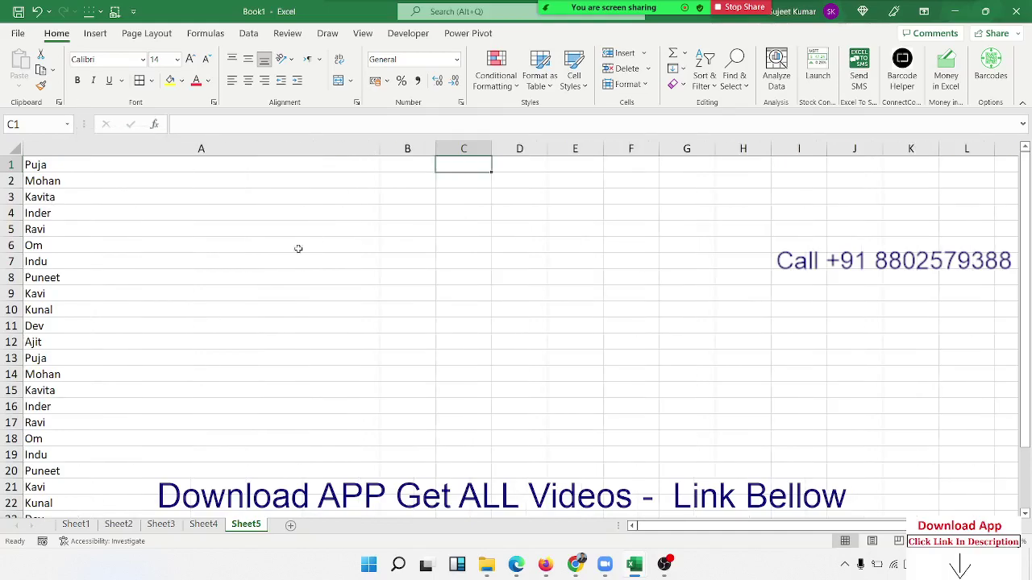
{"action": "left_click", "coordinate": [182, 175]}
{"action": "left_click", "coordinate": [189, 166]}
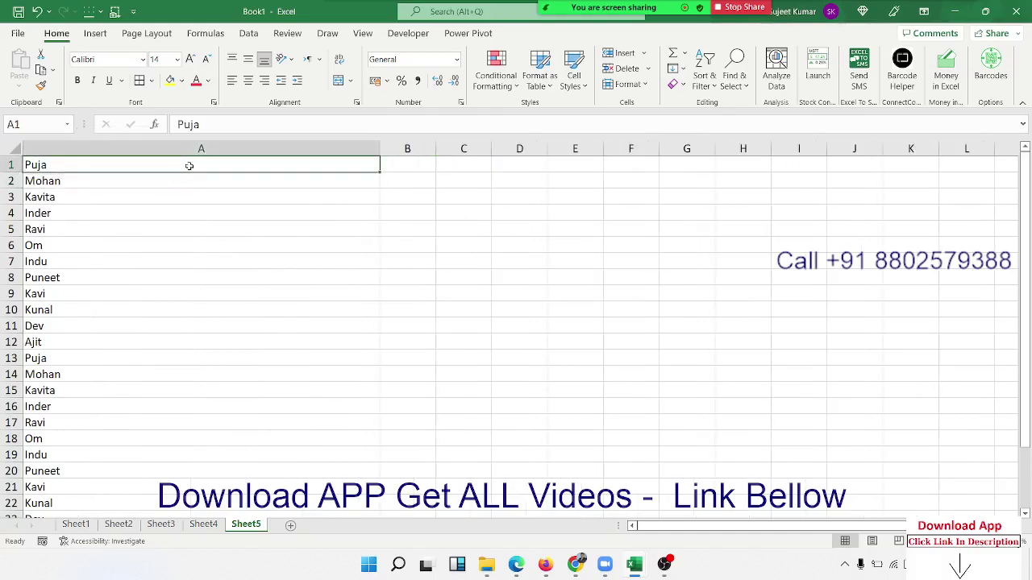
{"action": "key", "text": "ctrl+shift+Down"}
{"action": "mouse_move", "coordinate": [755, 58]}
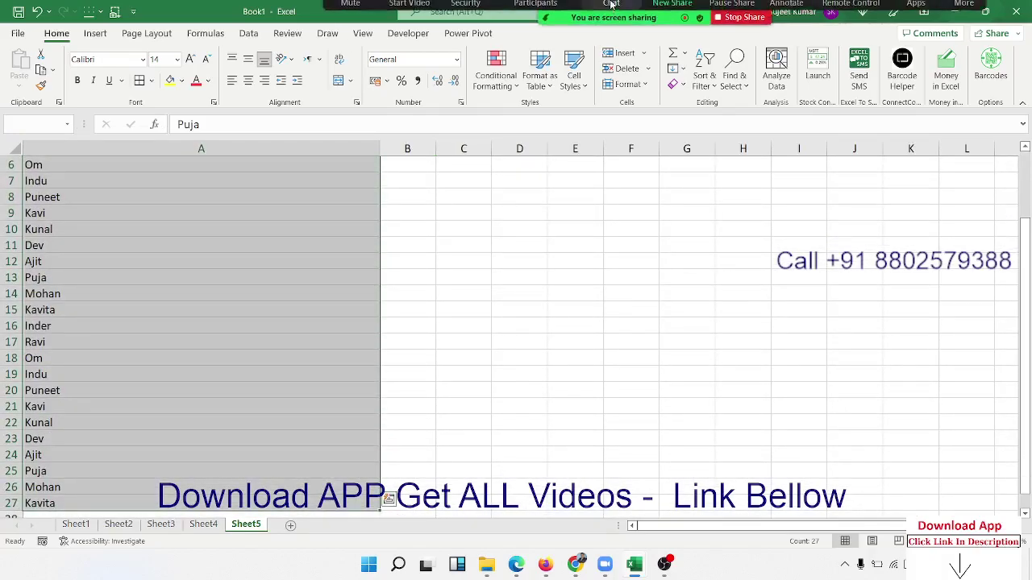
{"action": "left_click", "coordinate": [683, 69]}
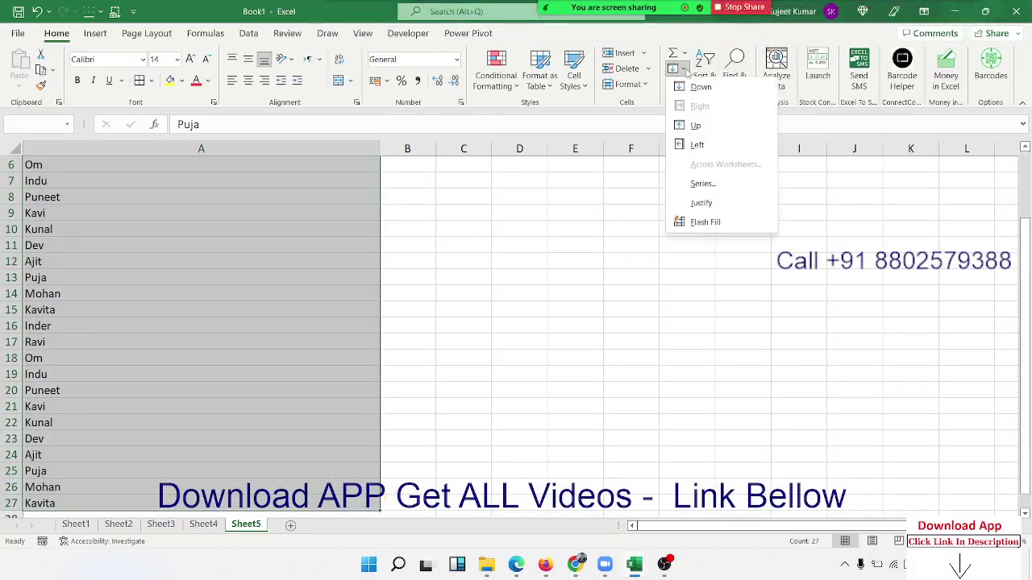
{"action": "left_click", "coordinate": [718, 204]}
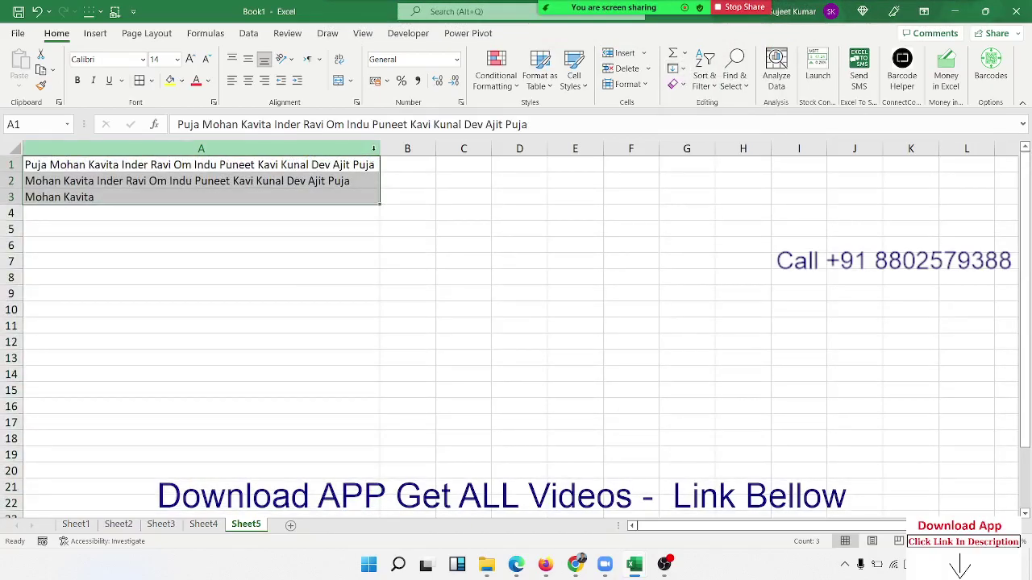
{"action": "left_click_drag", "start_coordinate": [382, 150], "coordinate": [613, 143]}
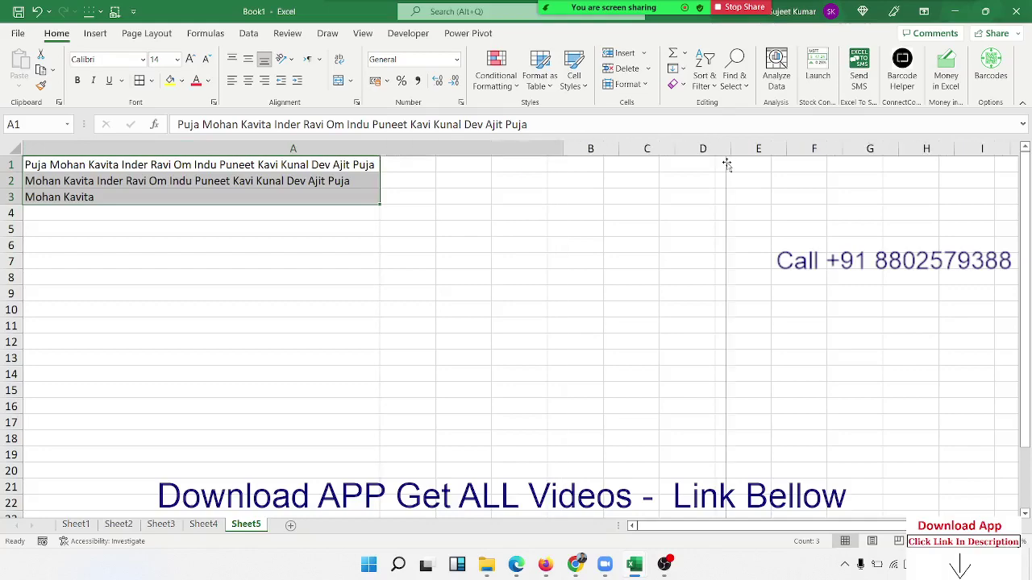
Widen column A further and Justify A1:A3 into one line in A1
{"action": "left_click_drag", "start_coordinate": [724, 159], "coordinate": [823, 141]}
{"action": "left_click", "coordinate": [683, 71]}
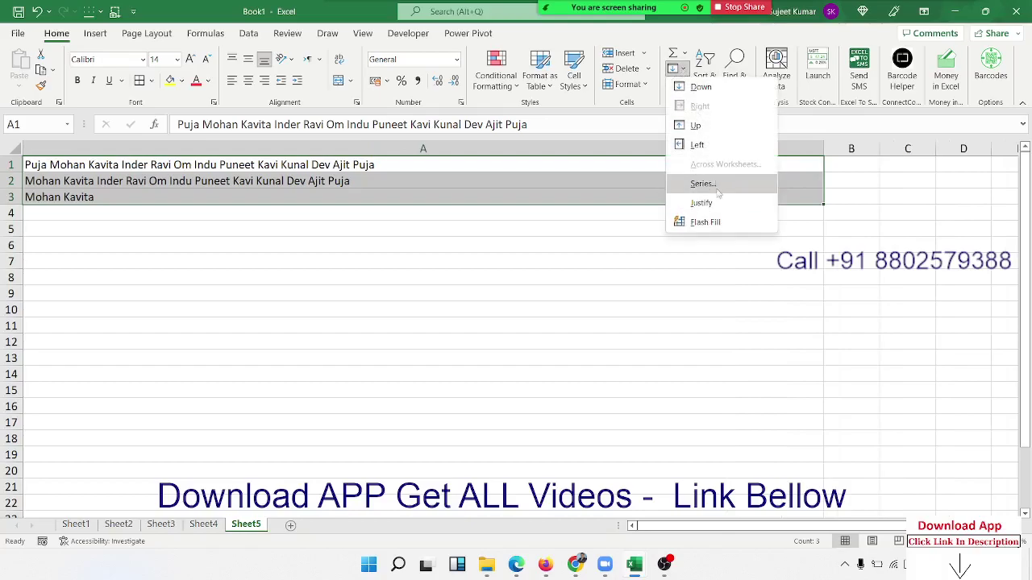
{"action": "left_click", "coordinate": [719, 204]}
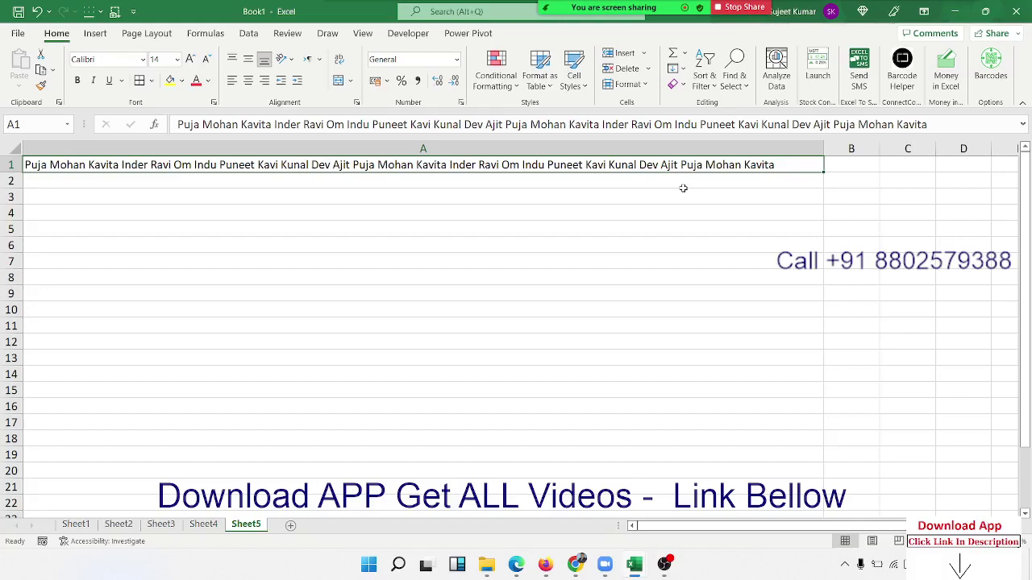
Undo and redo the single-line join in A1, then start narrowing column A
{"action": "key", "text": "alt+h"}
{"action": "key", "text": "f"}
{"action": "key", "text": "i"}
{"action": "key", "text": "j"}
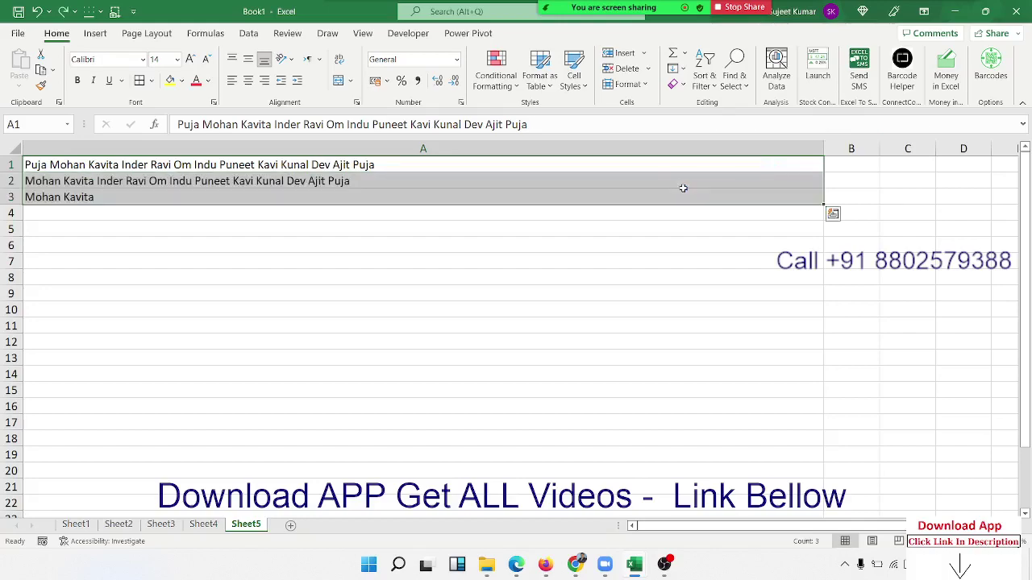
{"action": "key", "text": "ctrl+q"}
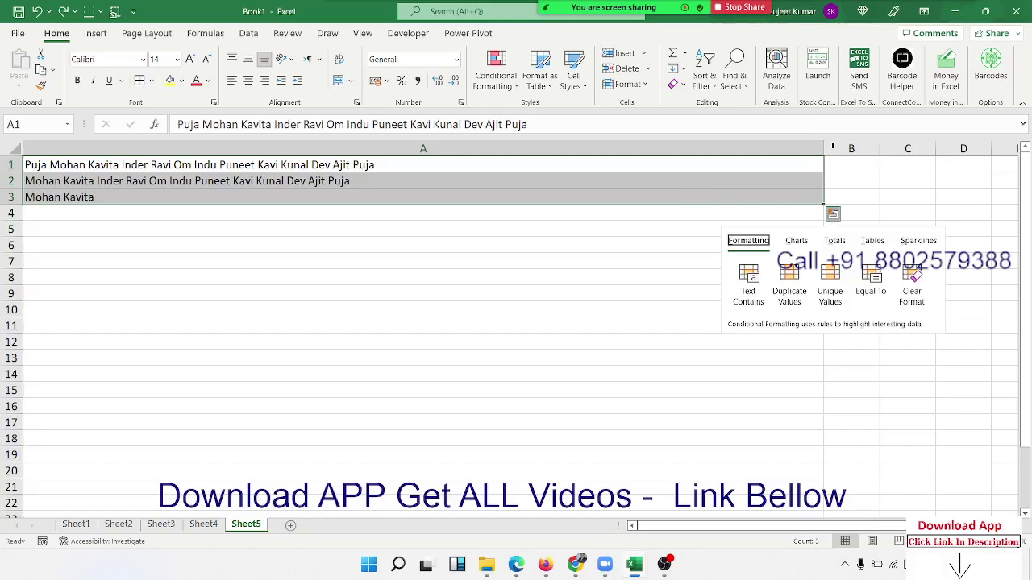
{"action": "left_click", "coordinate": [816, 194]}
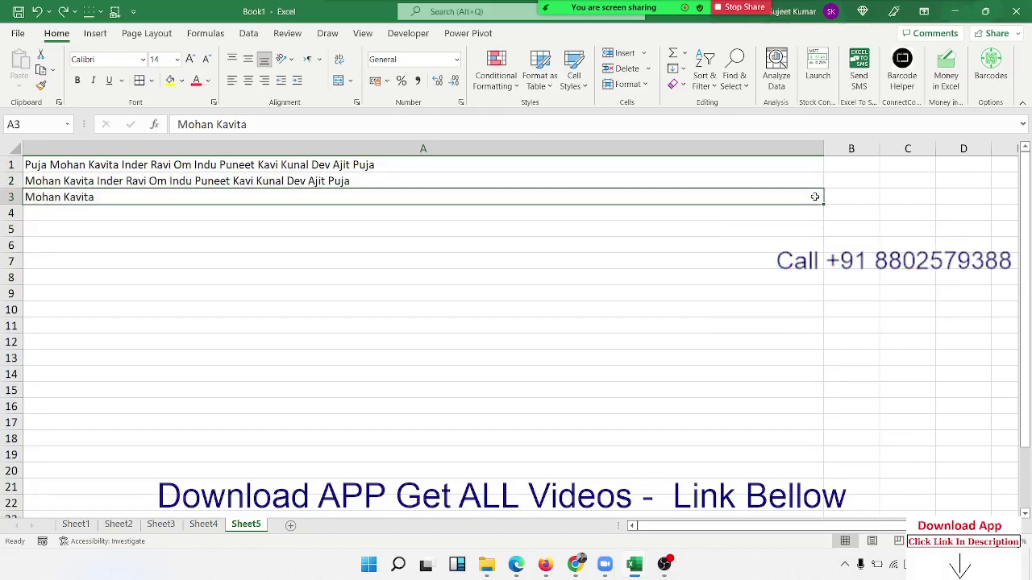
{"action": "key", "text": "ctrl+y"}
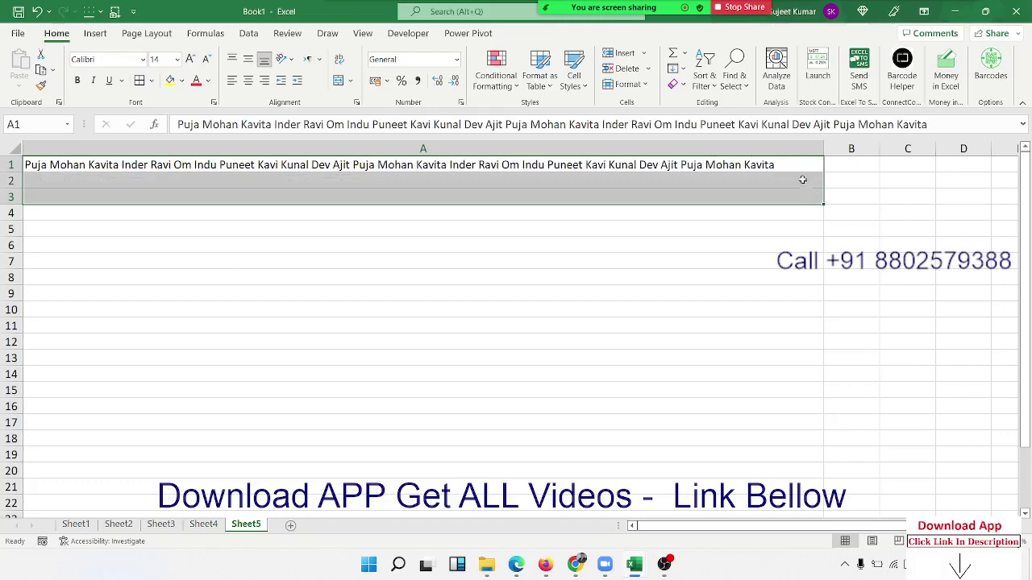
{"action": "left_click", "coordinate": [802, 182]}
{"action": "left_click_drag", "start_coordinate": [821, 155], "coordinate": [750, 160]}
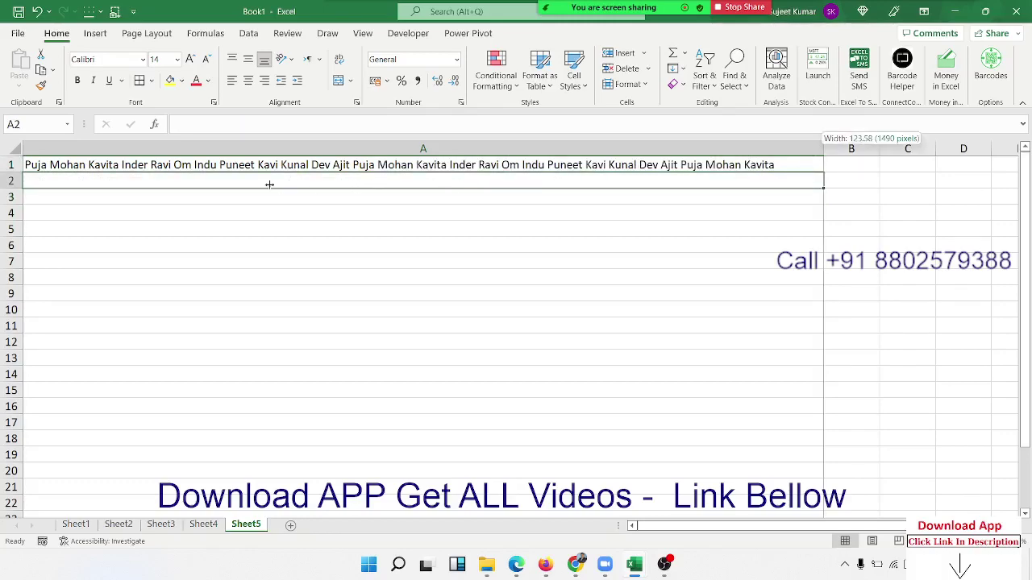
Justify A1:A9 to split the long line back to one name per row, then delete the names
{"action": "left_click_drag", "start_coordinate": [46, 165], "coordinate": [35, 295]}
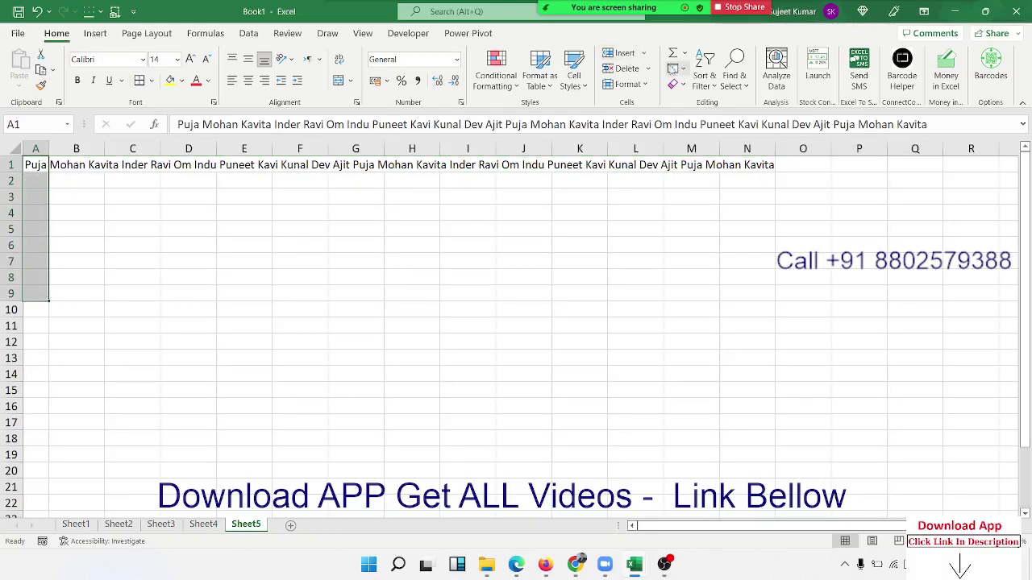
{"action": "left_click", "coordinate": [677, 69]}
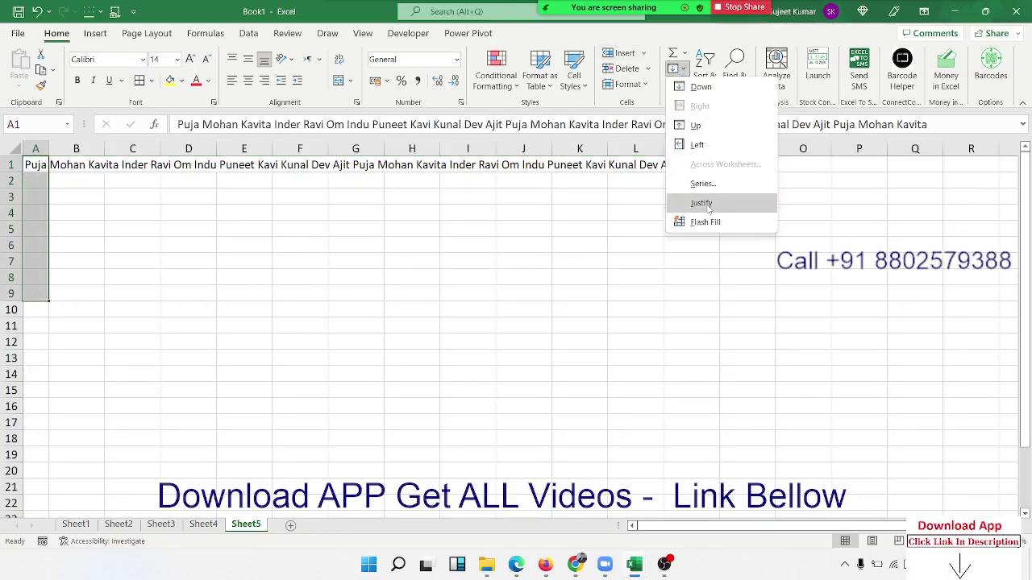
{"action": "left_click", "coordinate": [704, 204]}
{"action": "left_click", "coordinate": [492, 318]}
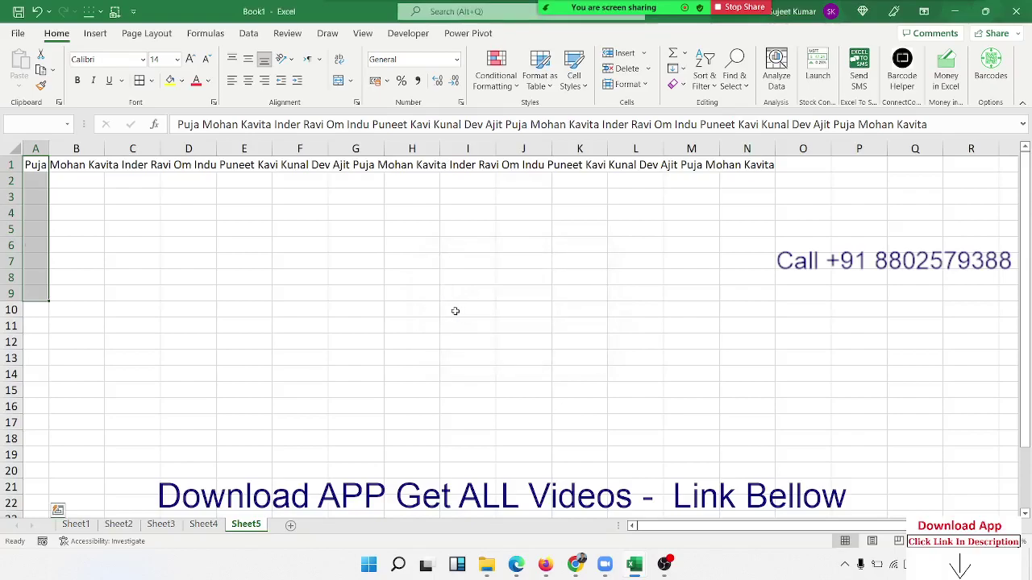
{"action": "scroll", "coordinate": [59, 258], "scroll_direction": "down", "scroll_amount": 10}
{"action": "scroll", "coordinate": [58, 258], "scroll_direction": "up", "scroll_amount": 10}
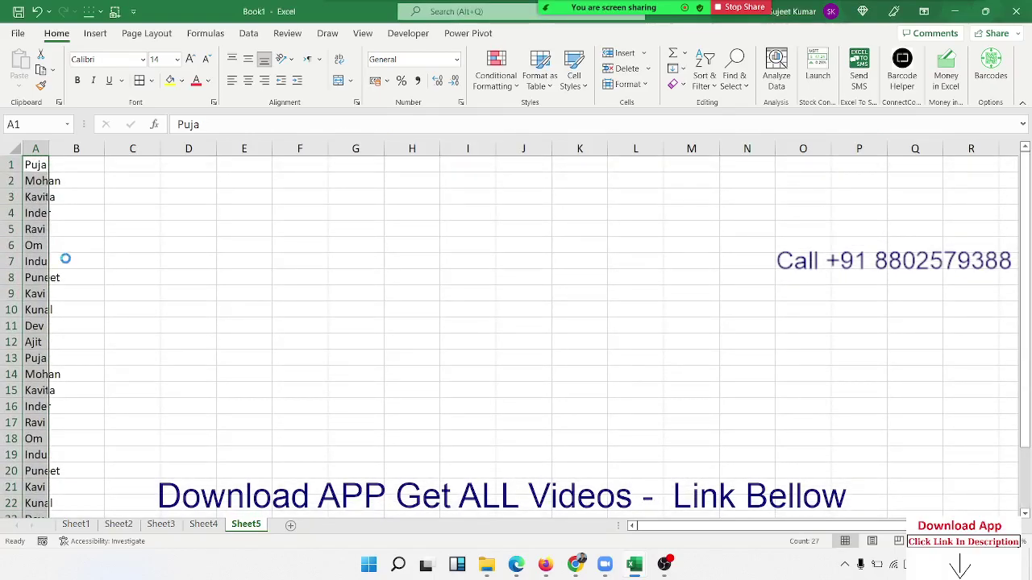
{"action": "key", "text": "Delete"}
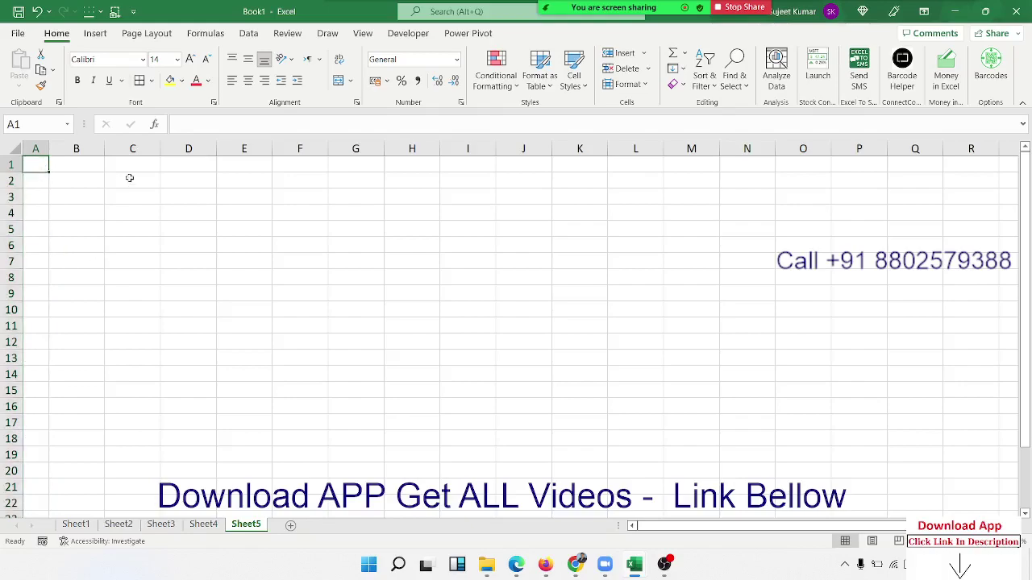
Widen column A and enter the 'Name' header with two full names in A2:A3
{"action": "left_click_drag", "start_coordinate": [49, 148], "coordinate": [91, 148]}
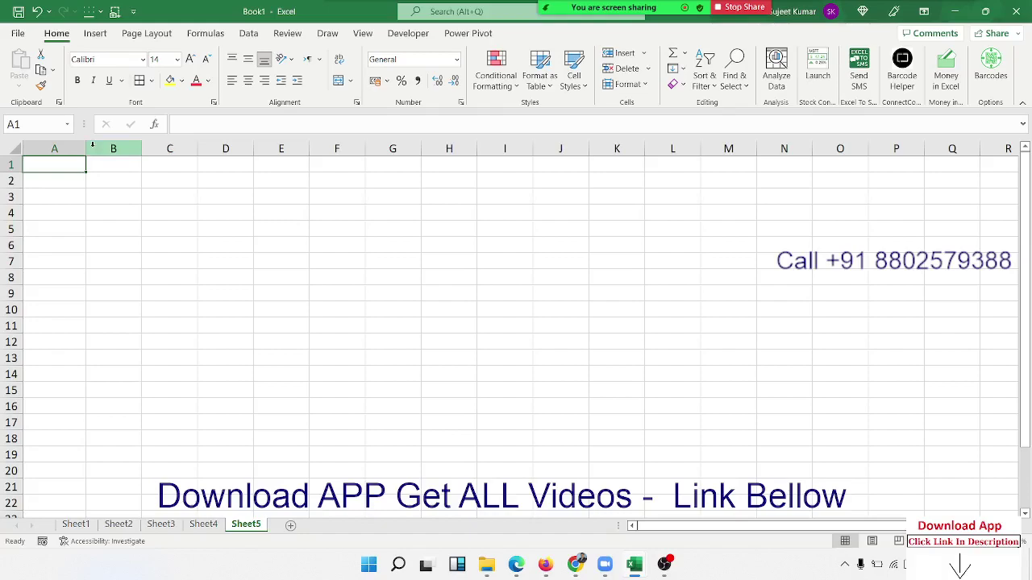
{"action": "type", "text": "Name"}
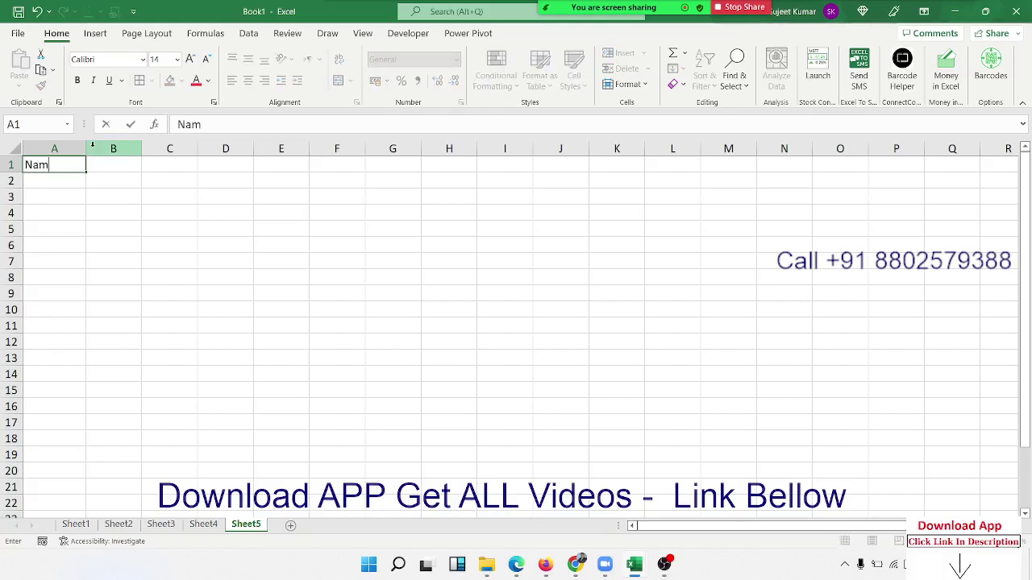
{"action": "key", "text": "Return"}
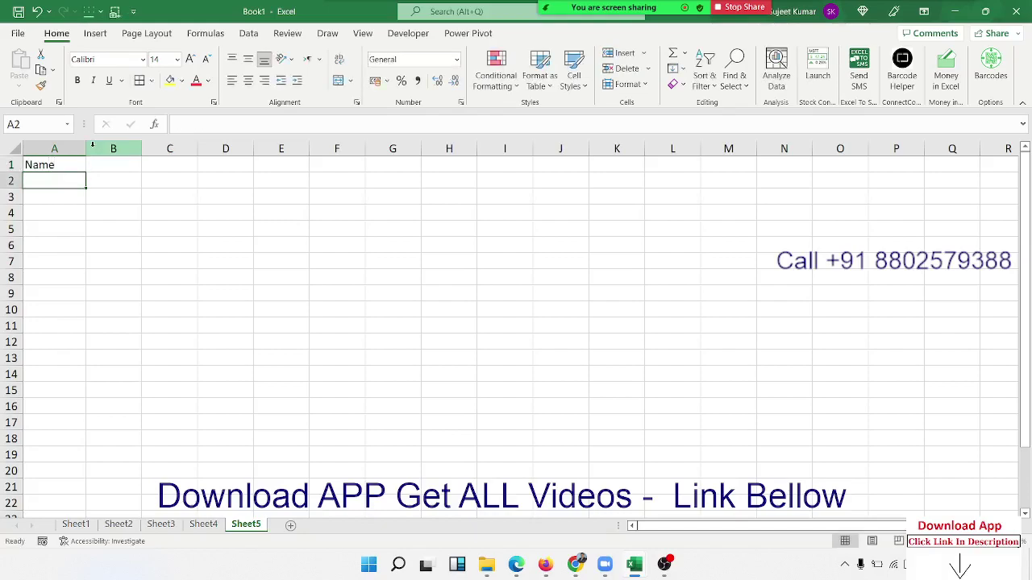
{"action": "type", "text": "Puja S"}
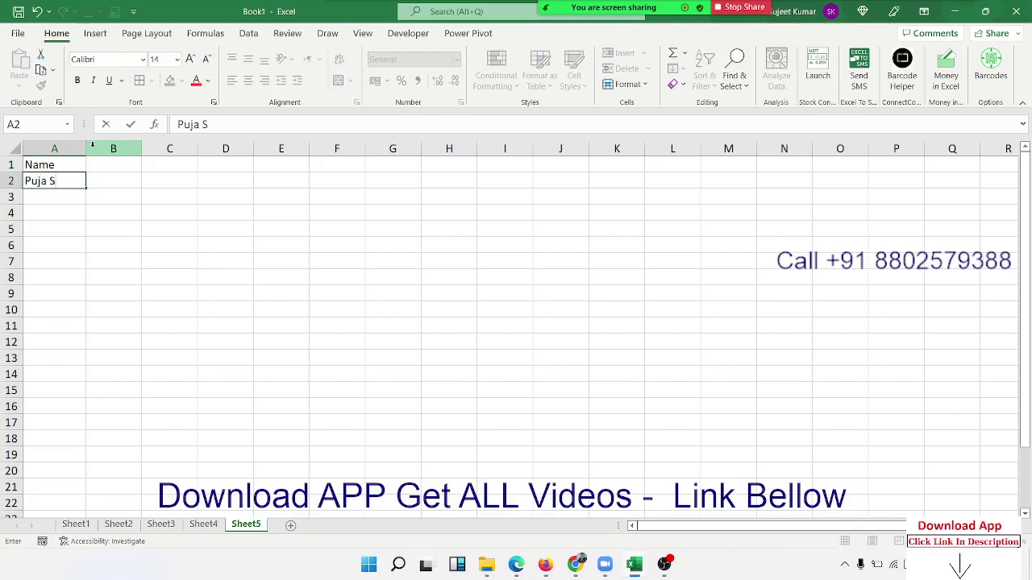
{"action": "type", "text": "ingh"}
{"action": "key", "text": "Return"}
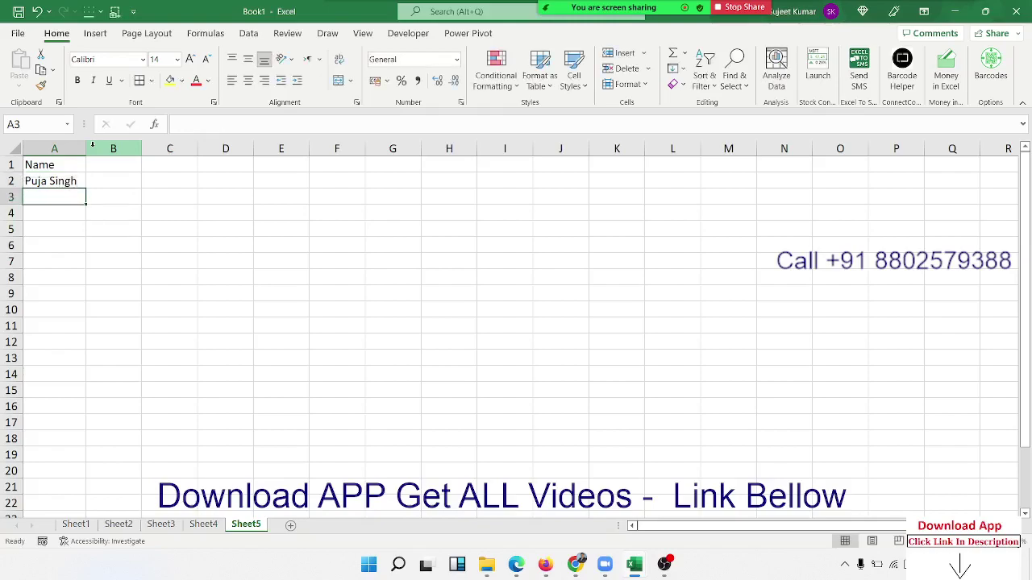
{"action": "type", "text": "M"}
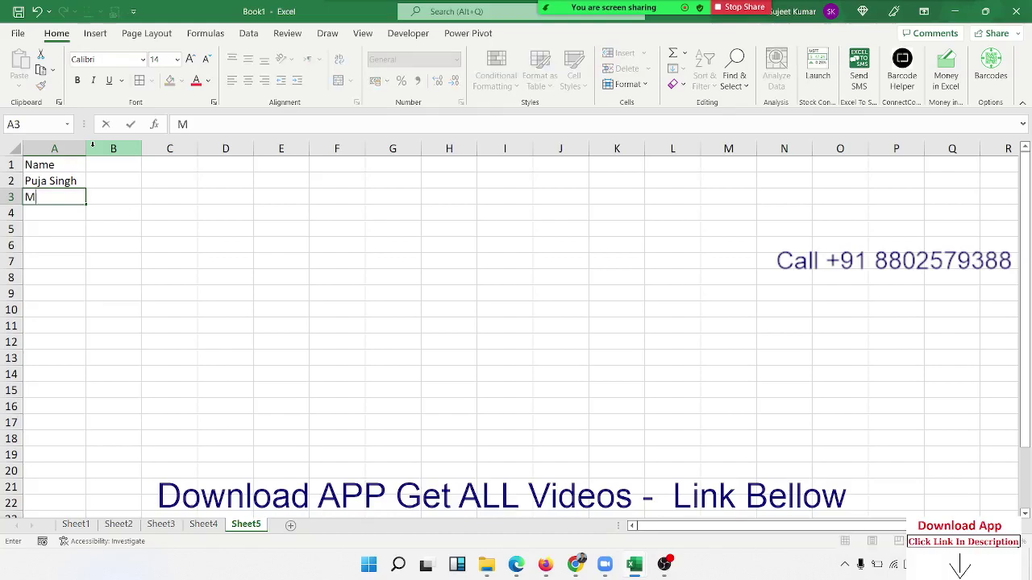
{"action": "type", "text": "ohan S"}
{"action": "type", "text": "harma"}
{"action": "key", "text": "Return"}
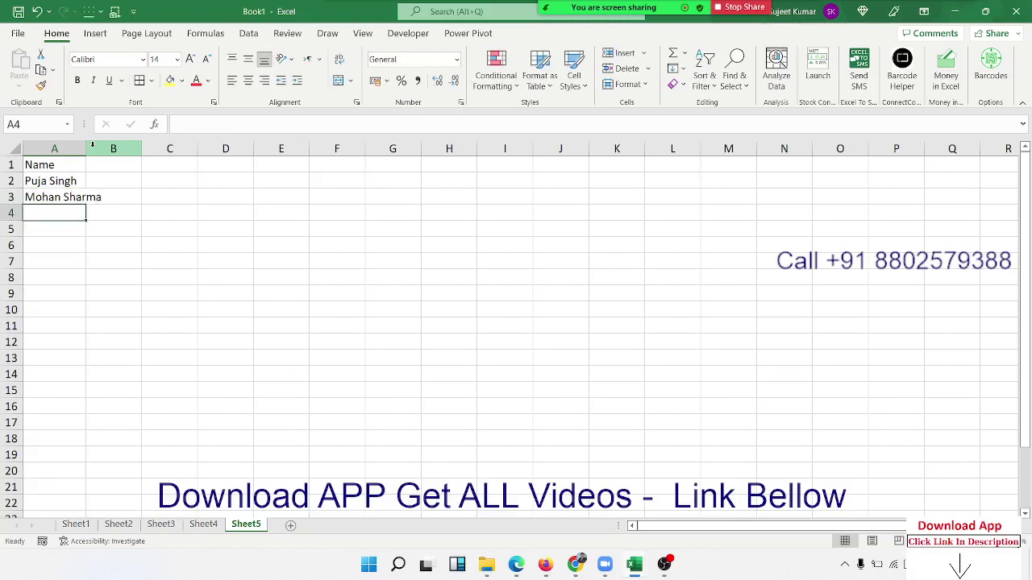
Dismiss the spell-check prompt, add a third full name in A4, and auto-fit column A
{"action": "key", "text": "F7"}
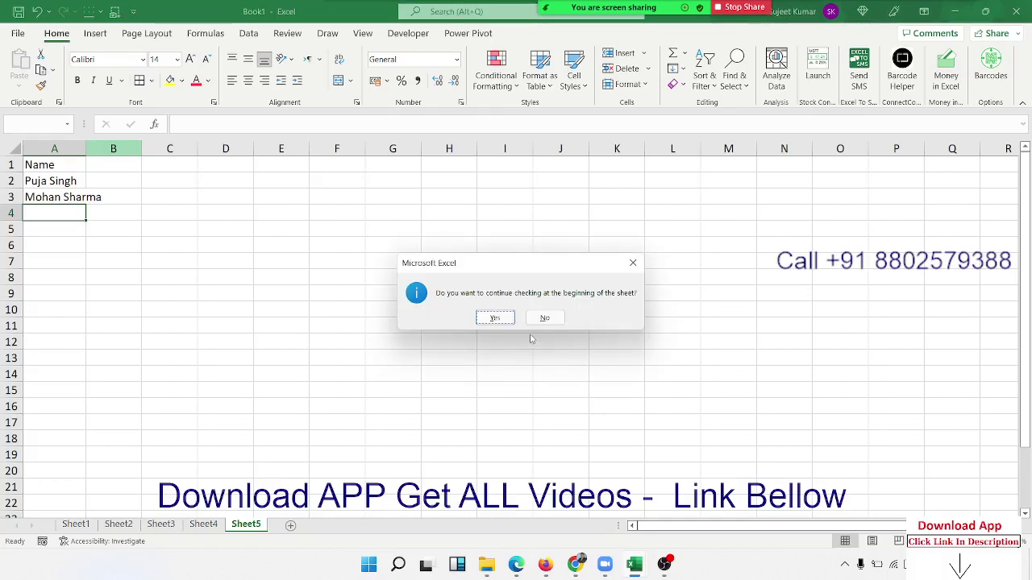
{"action": "left_click", "coordinate": [632, 263]}
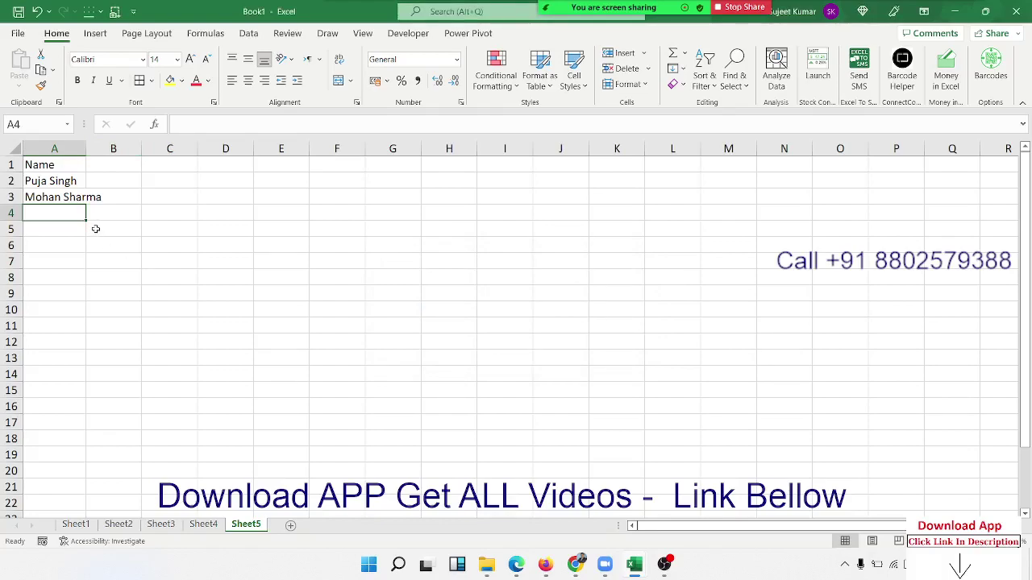
{"action": "type", "text": "Inder"}
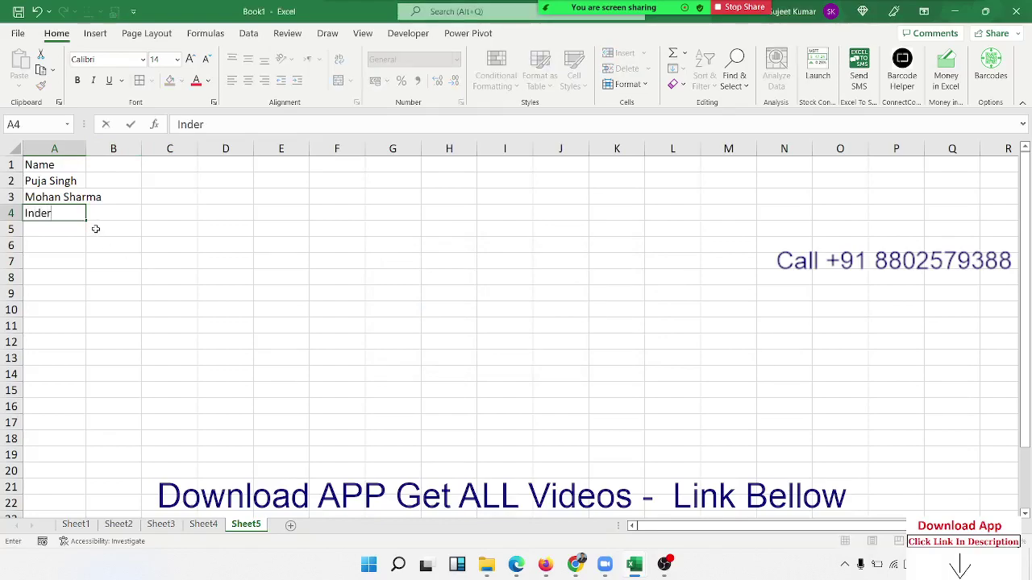
{"action": "type", "text": " Mohan "}
{"action": "type", "text": "Vara"}
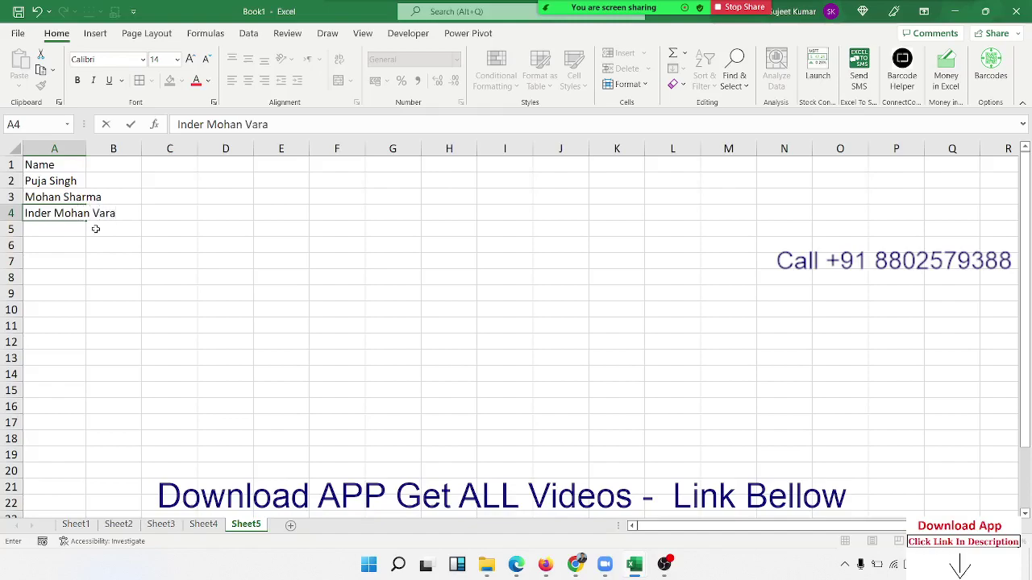
{"action": "key", "text": "BackSpace"}
{"action": "type", "text": "ma"}
{"action": "key", "text": "Return"}
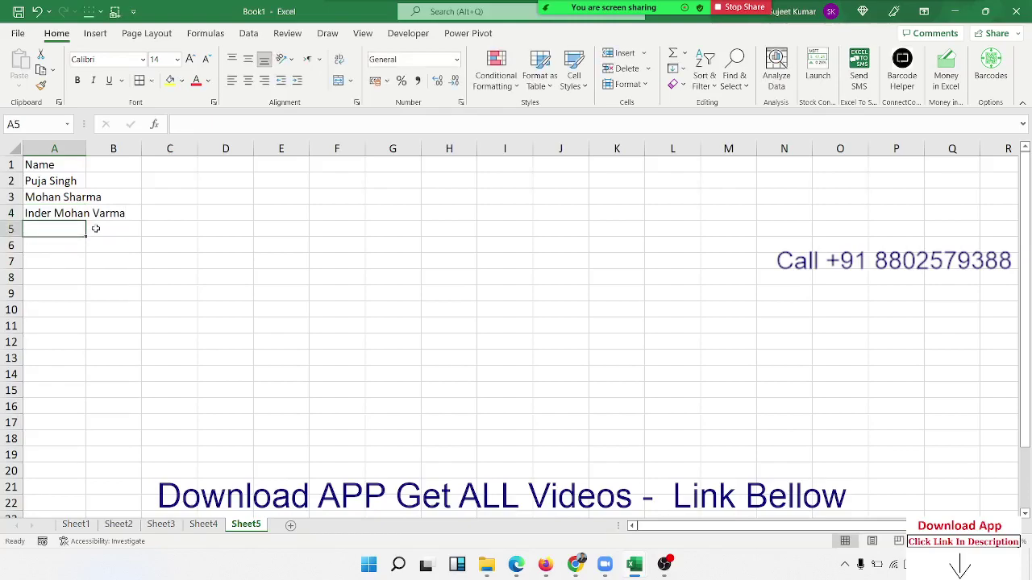
{"action": "double_click", "coordinate": [88, 148]}
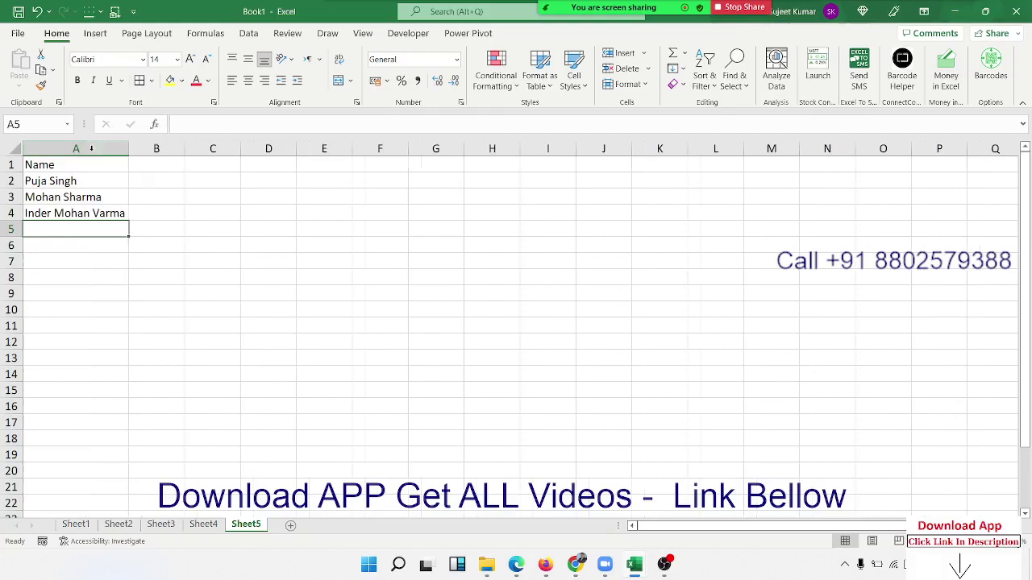
Put an 'L' header in C1 and an example first name in B2
{"action": "left_click", "coordinate": [133, 164]}
{"action": "key", "text": "Right"}
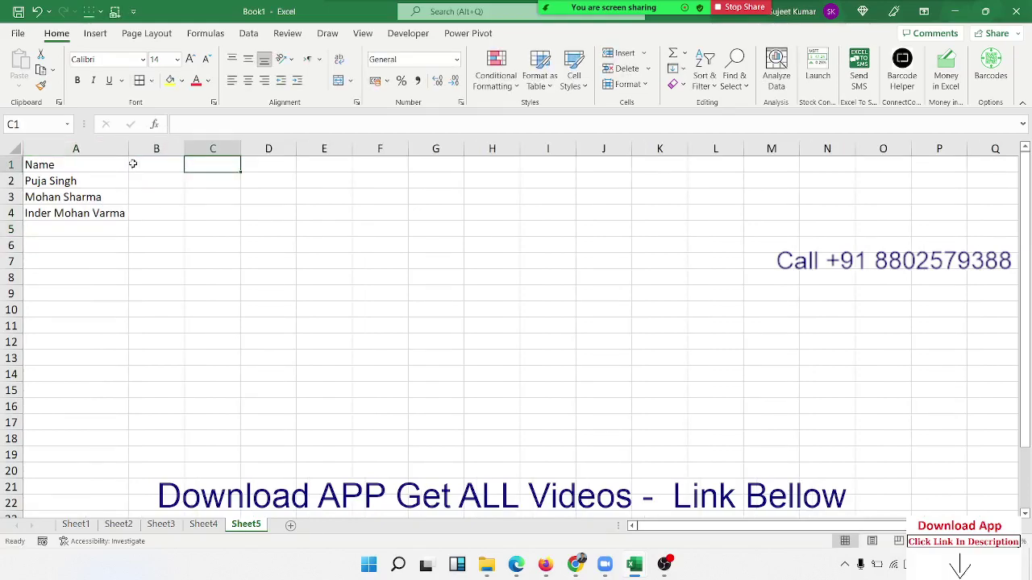
{"action": "type", "text": "L"}
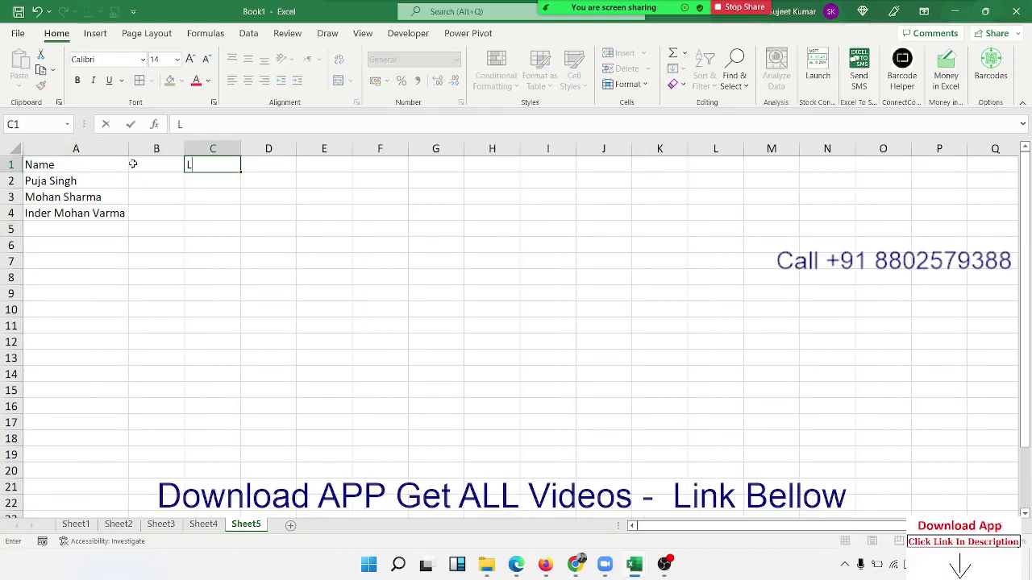
{"action": "key", "text": "Return"}
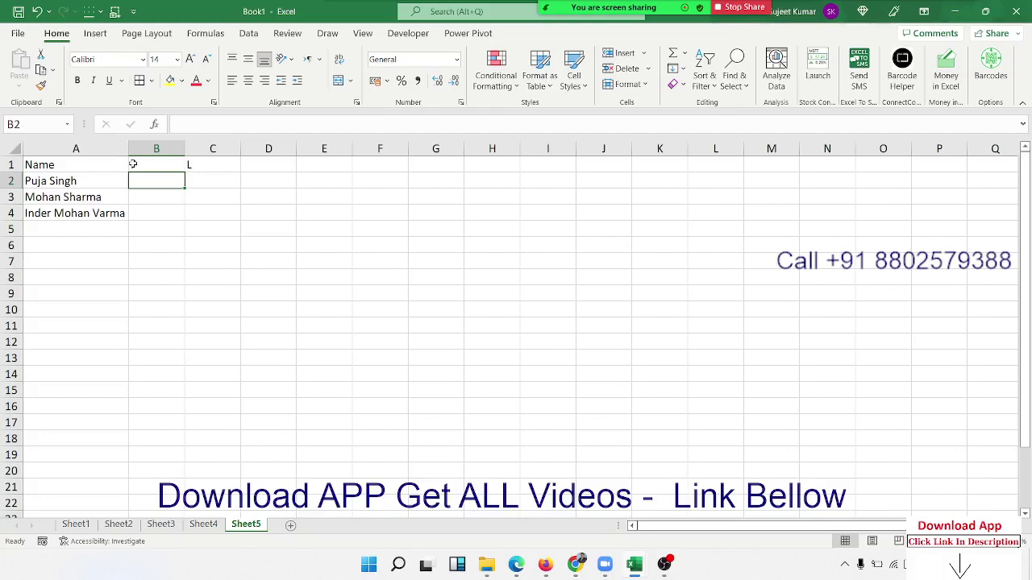
{"action": "type", "text": "Puja"}
{"action": "key", "text": "Return"}
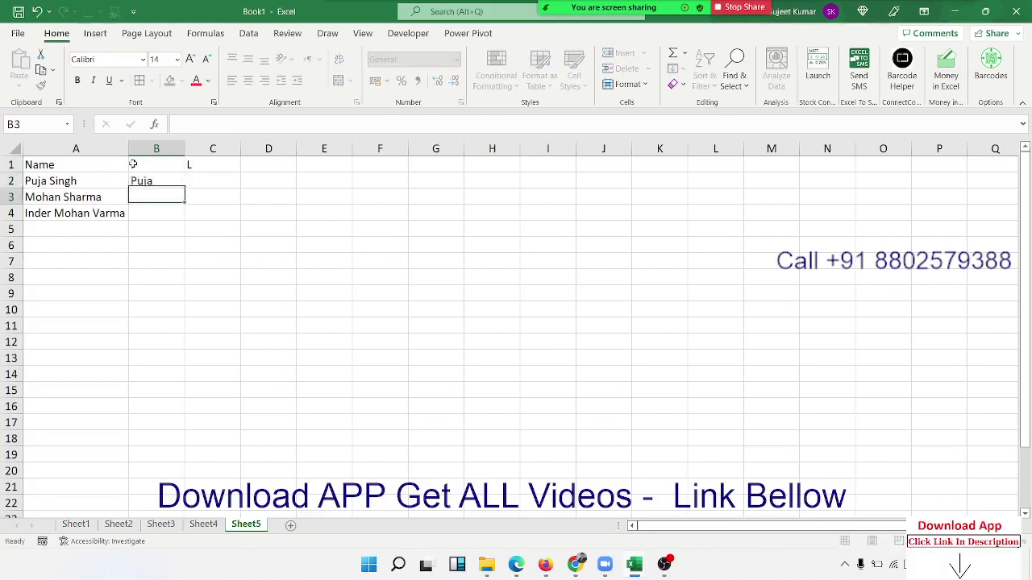
Flash Fill the remaining first names into B3:B4 and check them
{"action": "key", "text": "Up"}
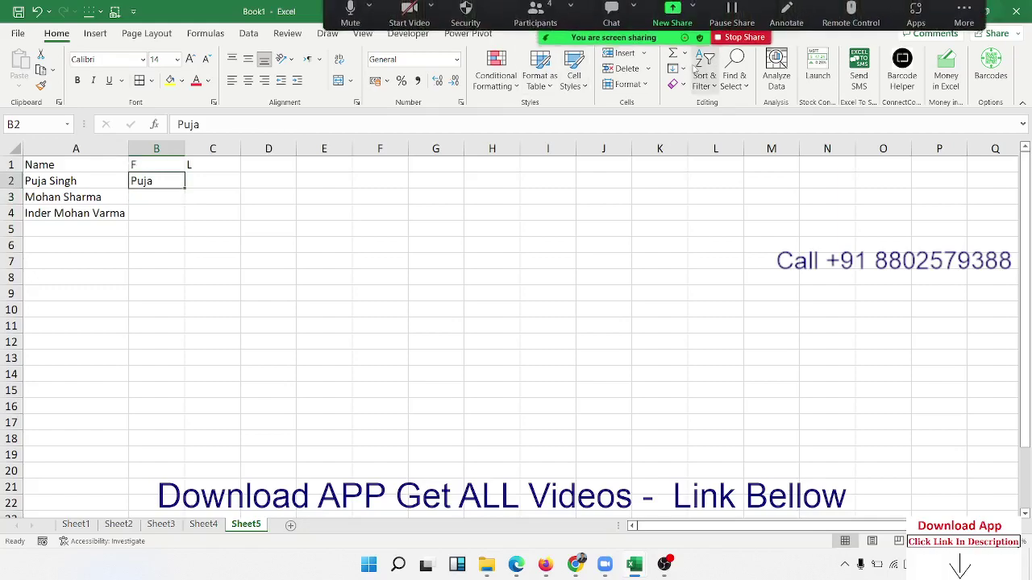
{"action": "left_click", "coordinate": [691, 68]}
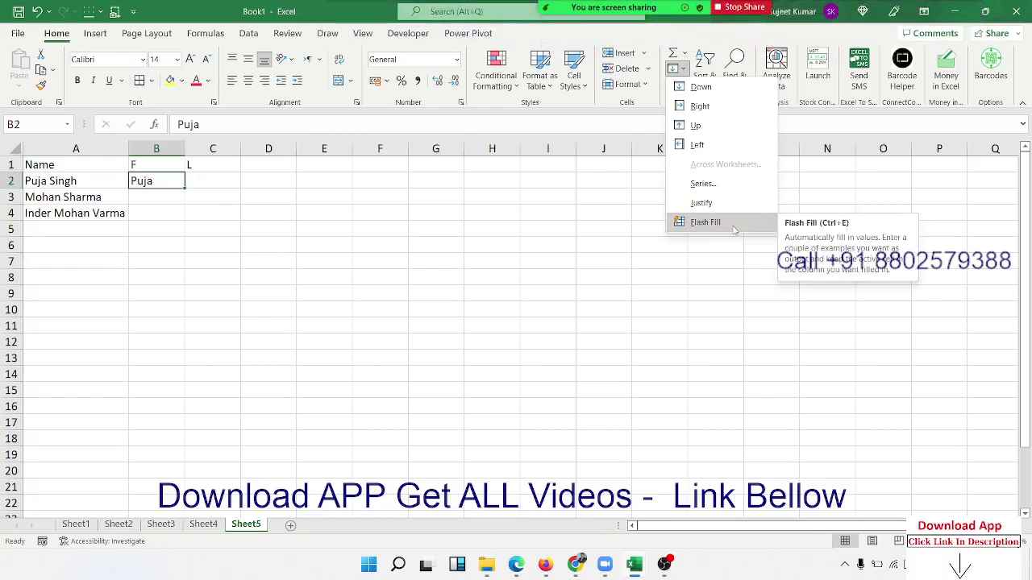
{"action": "left_click", "coordinate": [733, 228]}
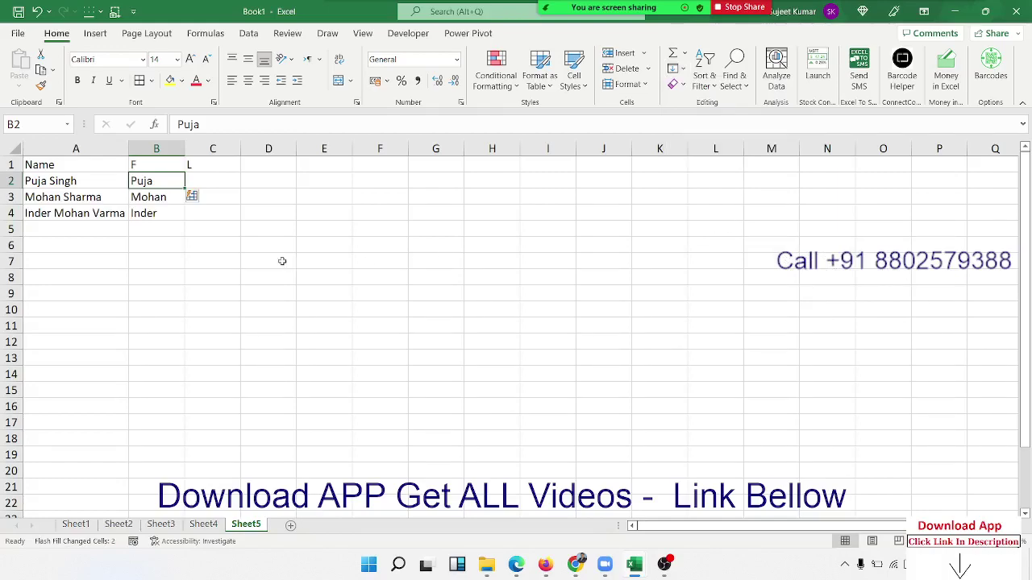
{"action": "left_click", "coordinate": [147, 196]}
{"action": "left_click", "coordinate": [158, 215]}
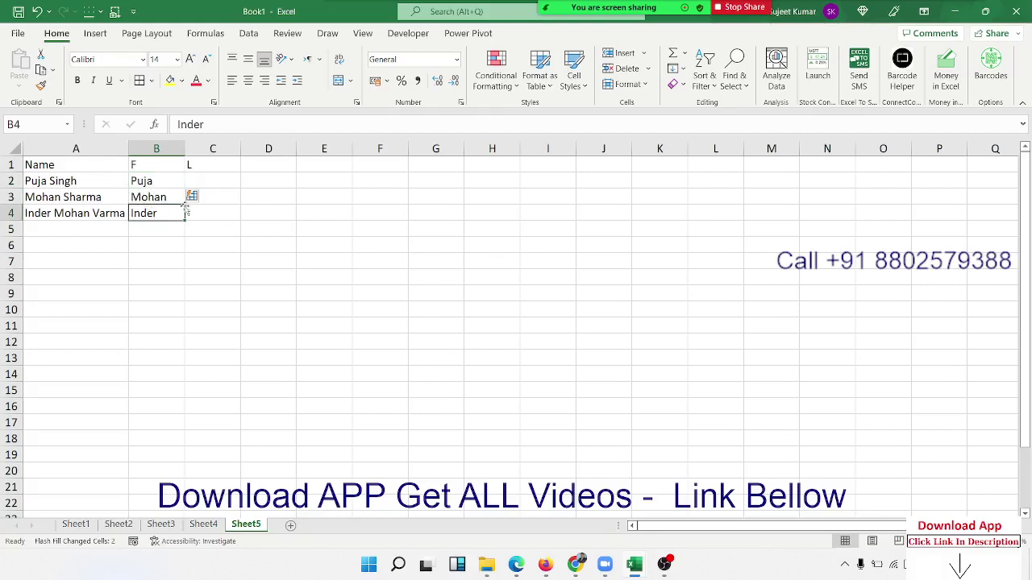
{"action": "left_click", "coordinate": [212, 180]}
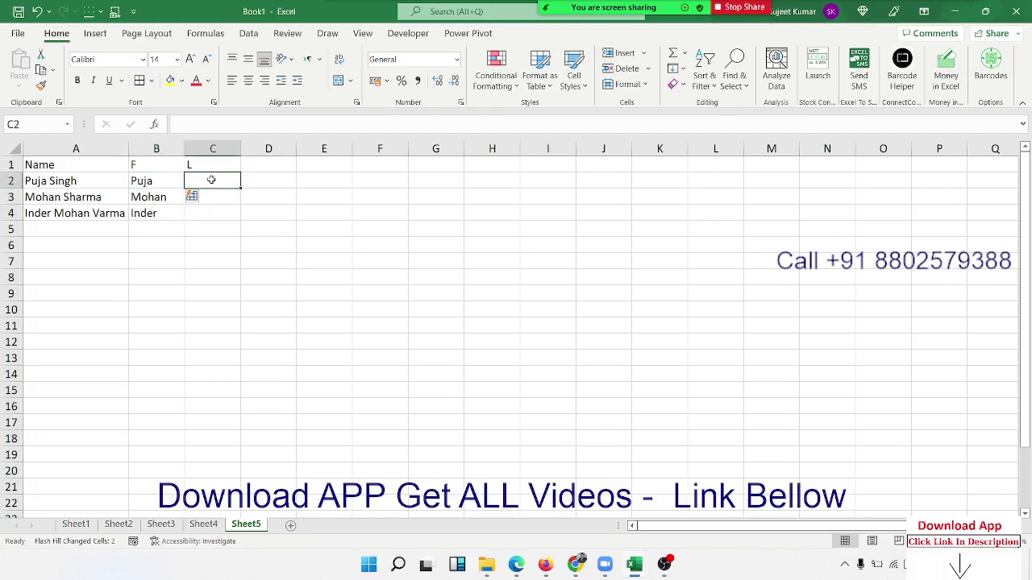
Enter an example surname in C2 and Flash Fill the remaining surnames into C3:C4
{"action": "type", "text": "Sing"}
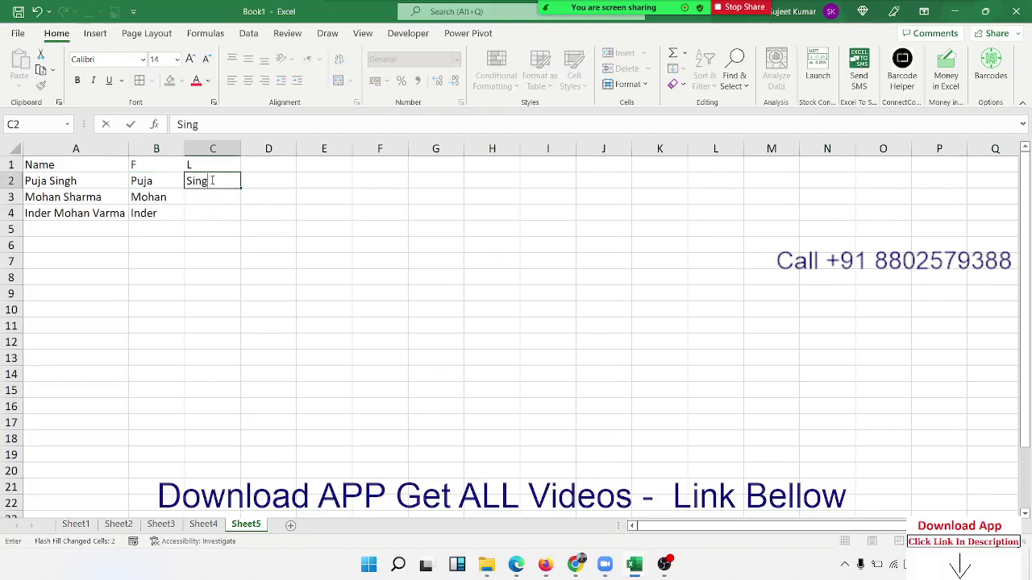
{"action": "type", "text": "h"}
{"action": "key", "text": "Return"}
{"action": "left_click", "coordinate": [212, 181]}
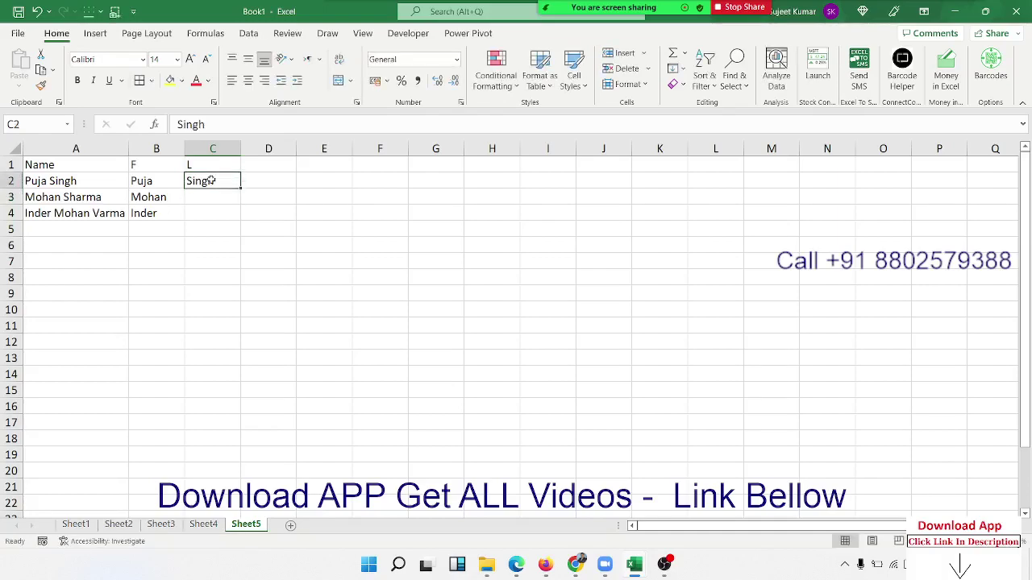
{"action": "left_click", "coordinate": [677, 69]}
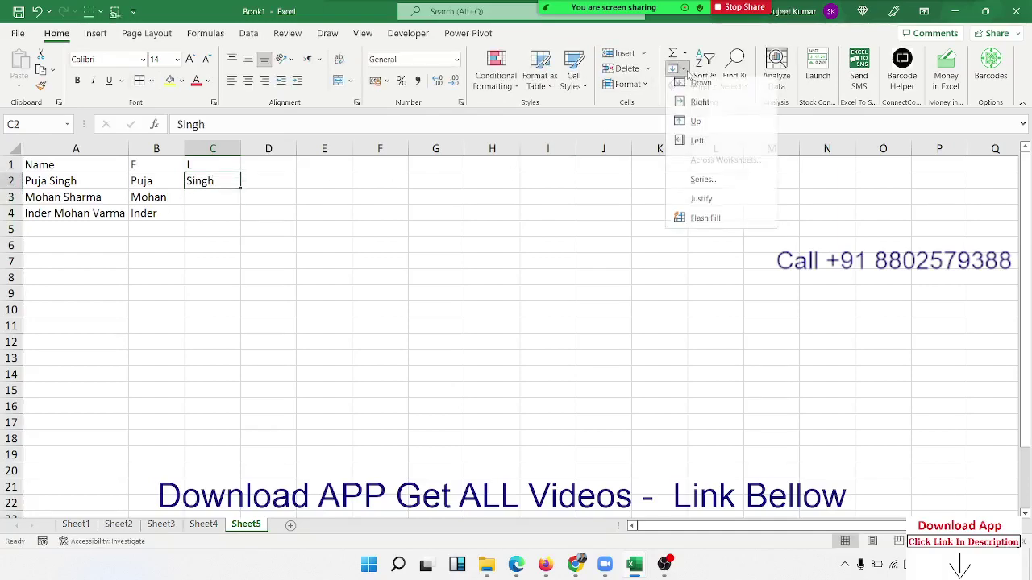
{"action": "left_click", "coordinate": [723, 222]}
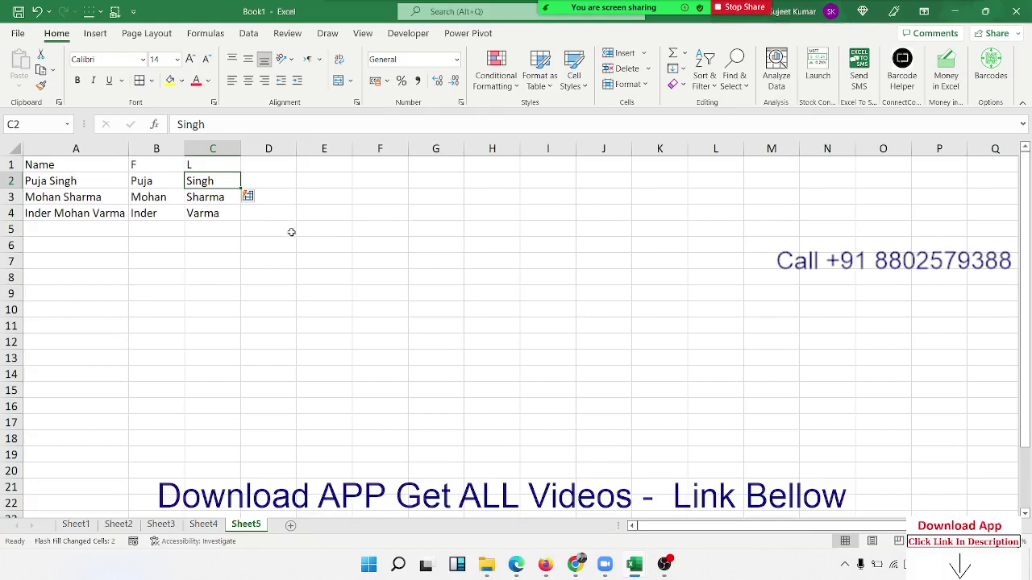
{"action": "left_click", "coordinate": [399, 160]}
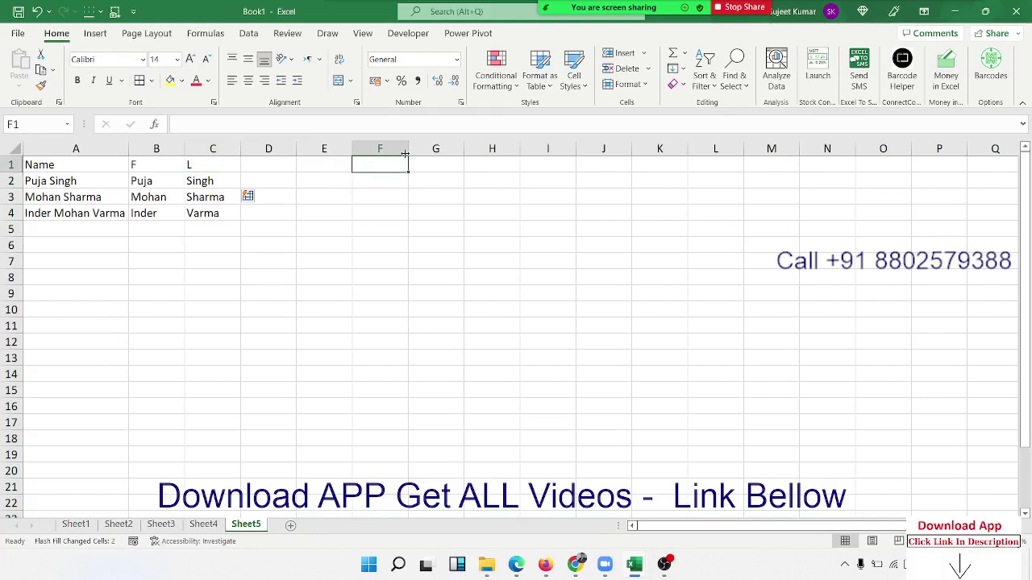
Add a 'Date' header in F1, 1/1 in F2, and fill =F2+30 down to F8
{"action": "type", "text": "Date"}
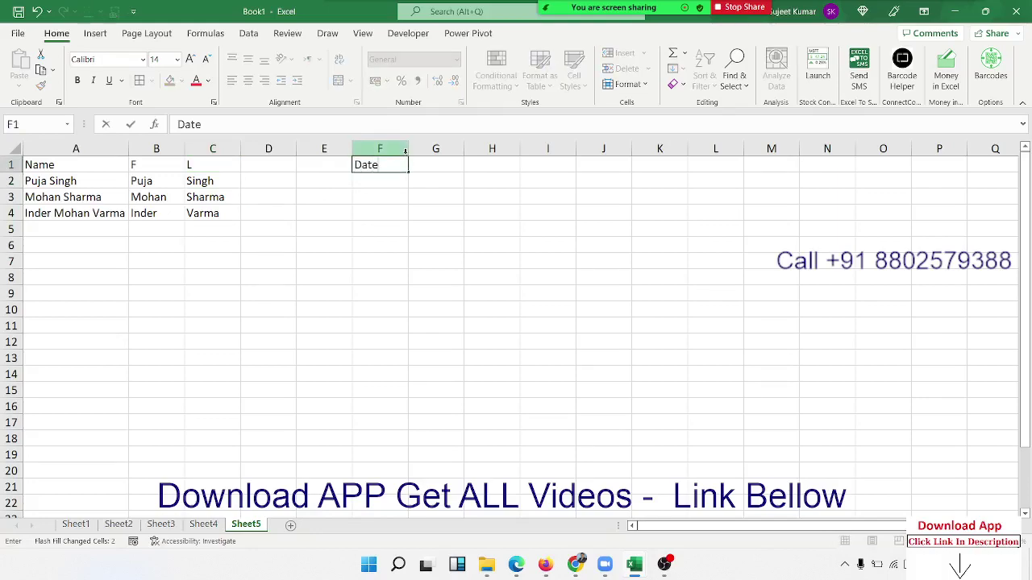
{"action": "key", "text": "Return"}
{"action": "type", "text": "1/"}
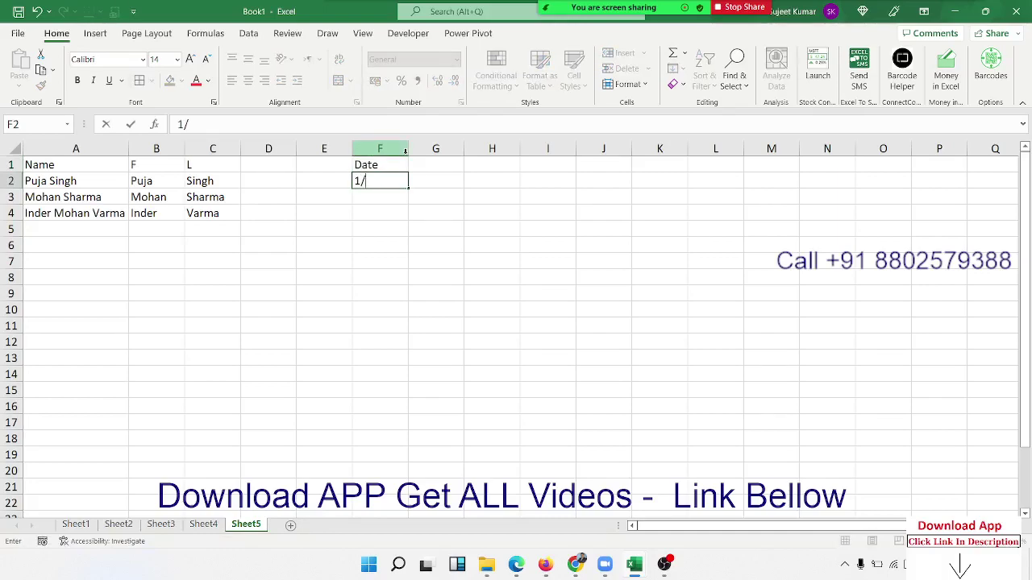
{"action": "type", "text": "1"}
{"action": "key", "text": "Return"}
{"action": "type", "text": "="}
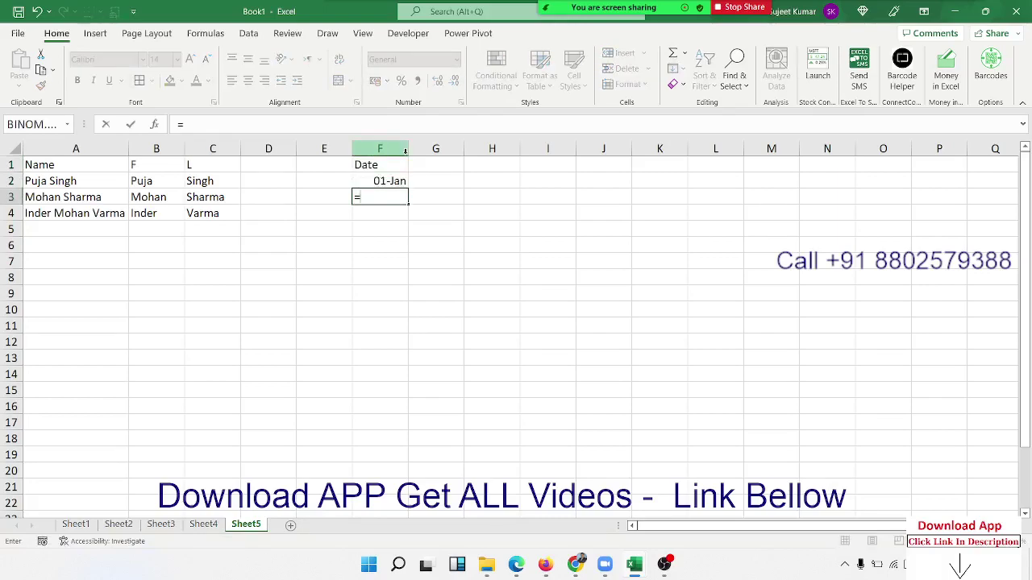
{"action": "type", "text": "F2+30"}
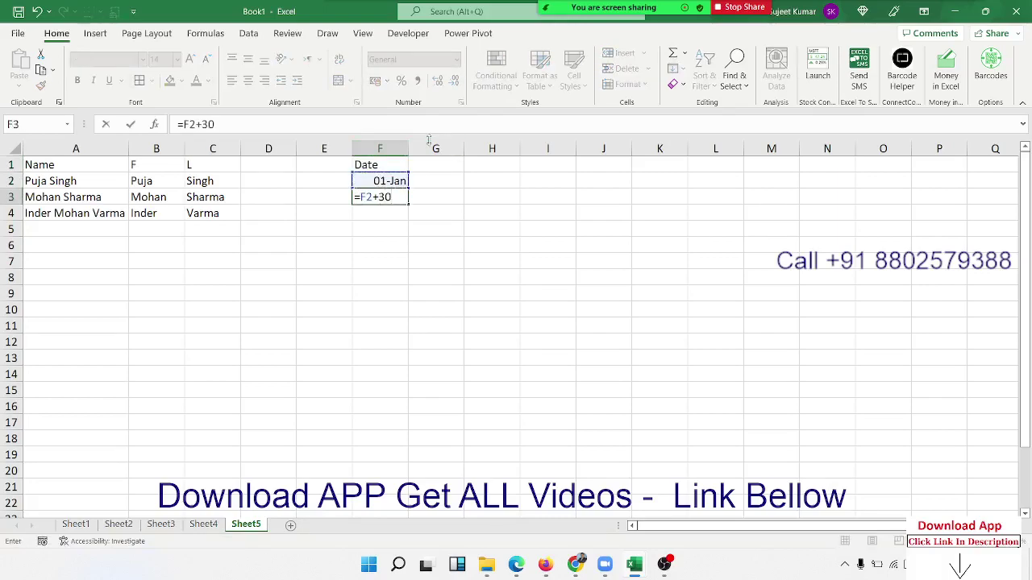
{"action": "key", "text": "Return"}
{"action": "key", "text": "Up"}
{"action": "key", "text": "shift+Down"}
{"action": "key", "text": "shift+Down"}
{"action": "key", "text": "shift+Down"}
{"action": "key", "text": "shift+Down"}
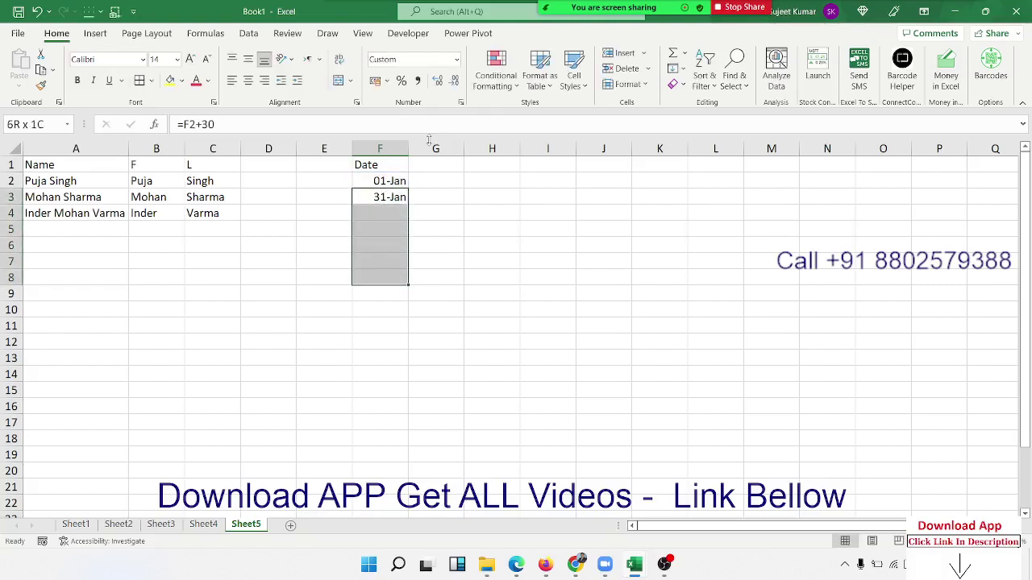
{"action": "key", "text": "ctrl+d"}
Enter 'jan' in G2 and Flash Fill lowercase month abbreviations down G2:G8
{"action": "key", "text": "Up"}
{"action": "key", "text": "Up"}
{"action": "key", "text": "Right"}
{"action": "key", "text": "Down"}
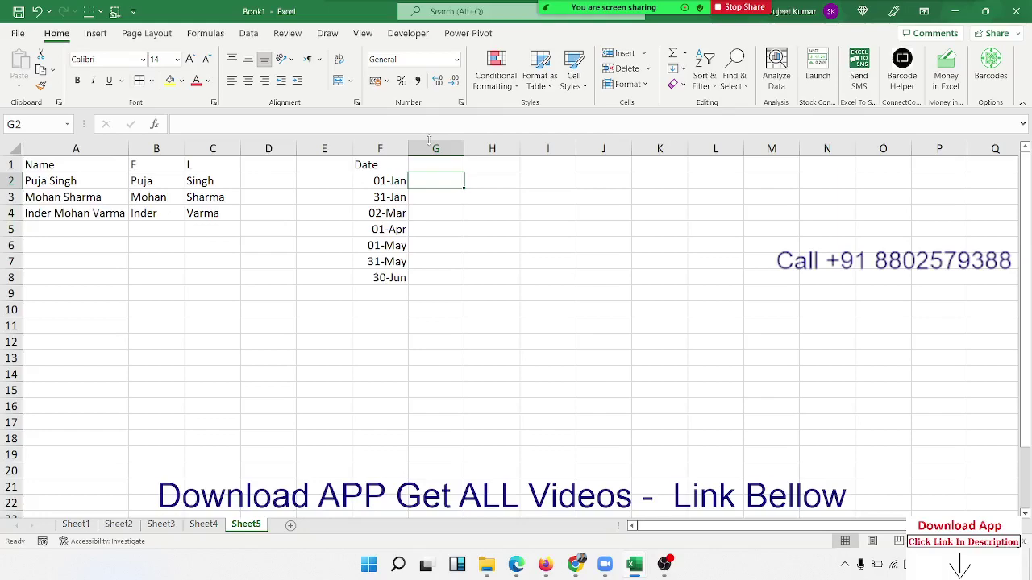
{"action": "type", "text": "jan"}
{"action": "key", "text": "Return"}
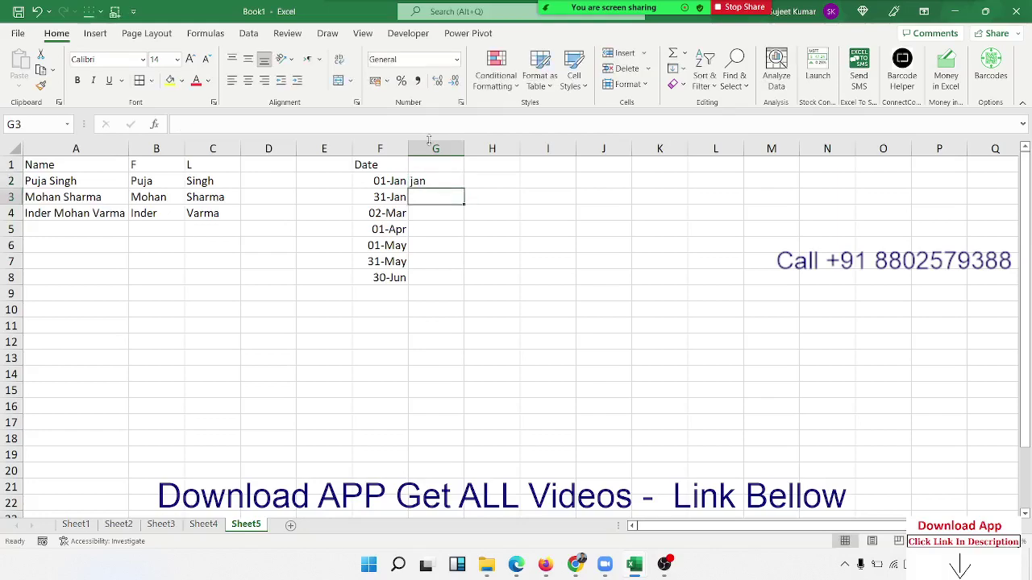
{"action": "key", "text": "Up"}
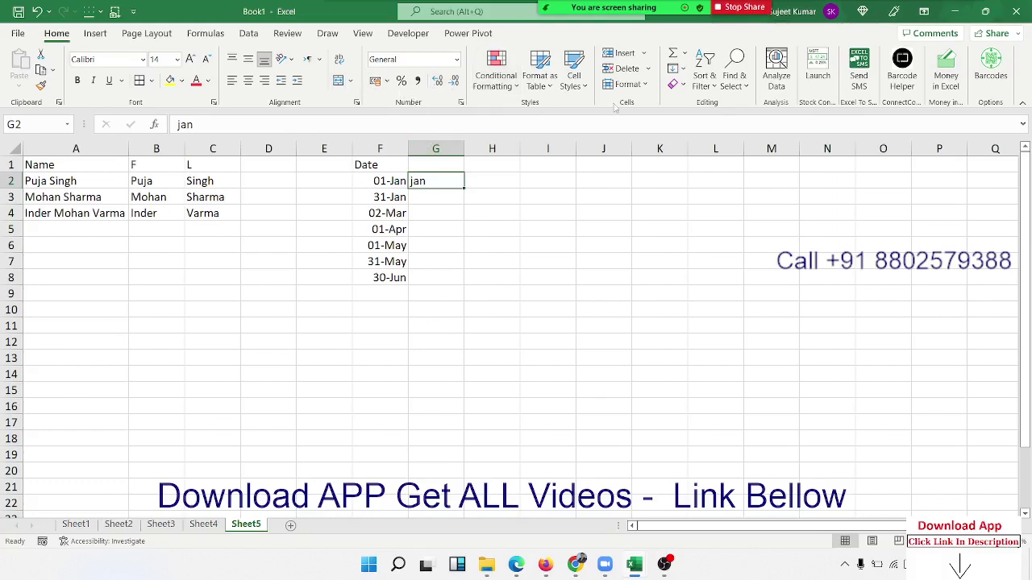
{"action": "left_click", "coordinate": [675, 68]}
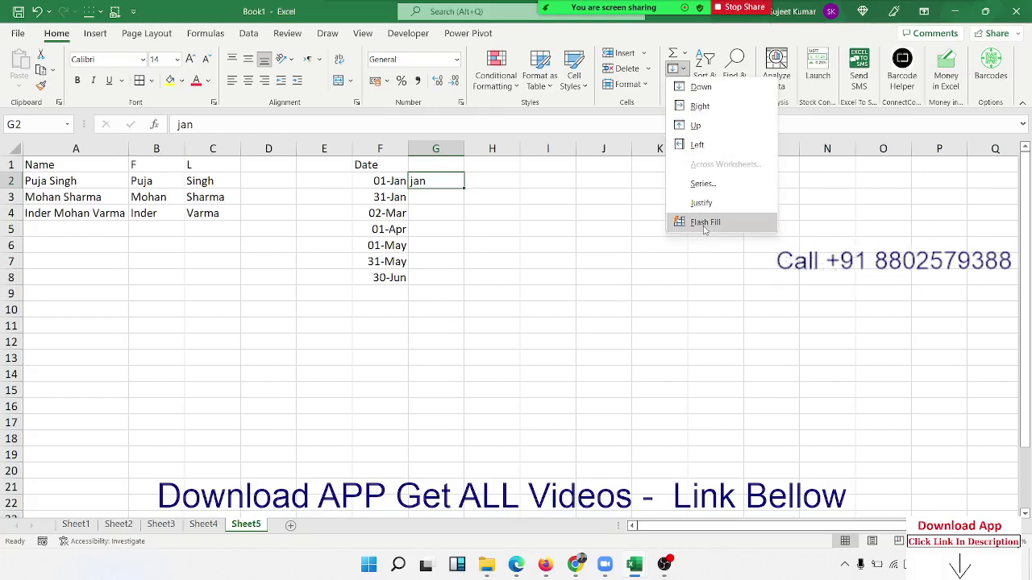
{"action": "left_click", "coordinate": [704, 225]}
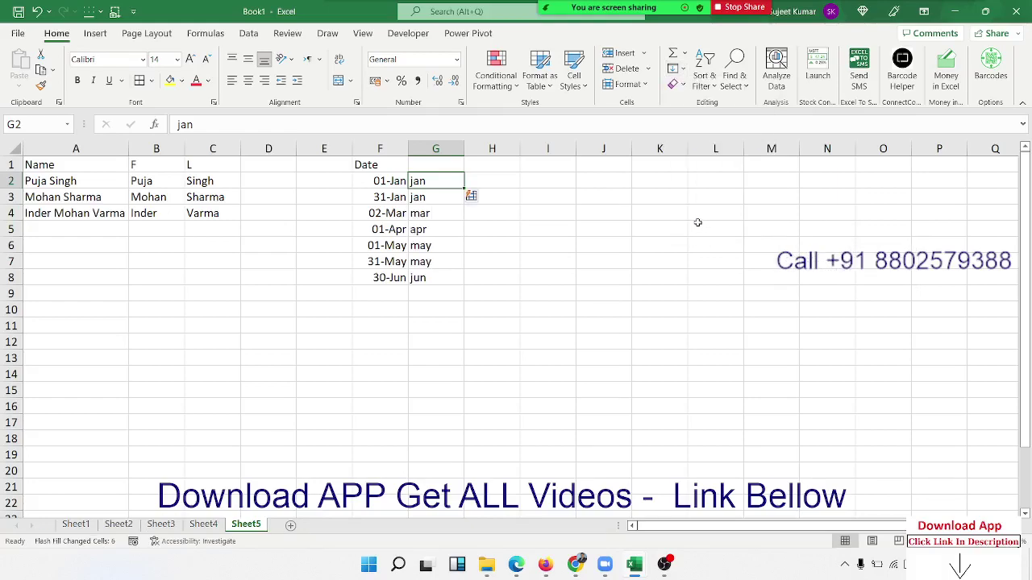
{"action": "key", "text": "Right"}
{"action": "key", "text": "Right"}
Enter 65245, 36523, 74125 and 32145 down column I, in I2:I5
{"action": "type", "text": "65"}
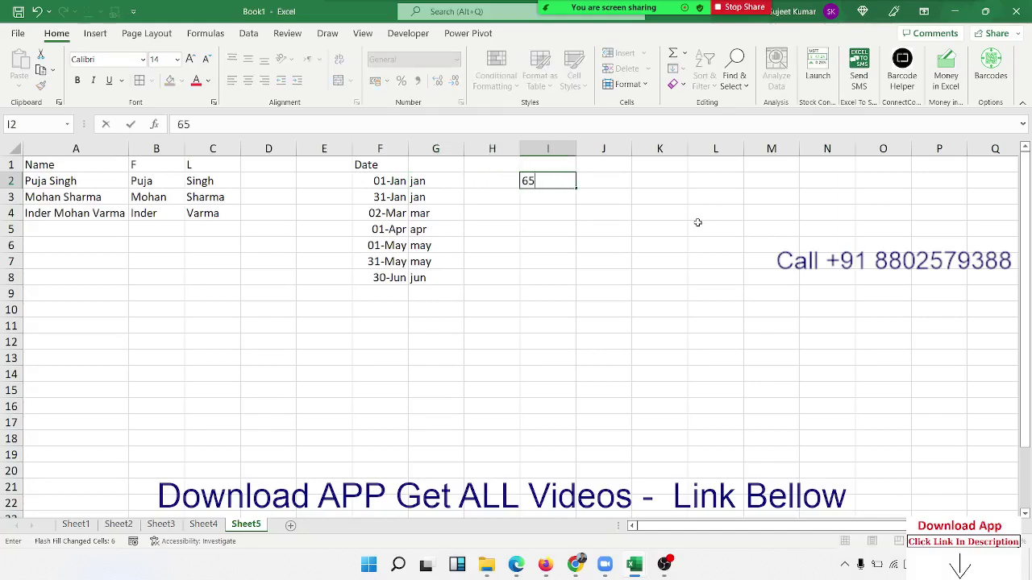
{"action": "type", "text": "245"}
{"action": "key", "text": "Return"}
{"action": "type", "text": "36"}
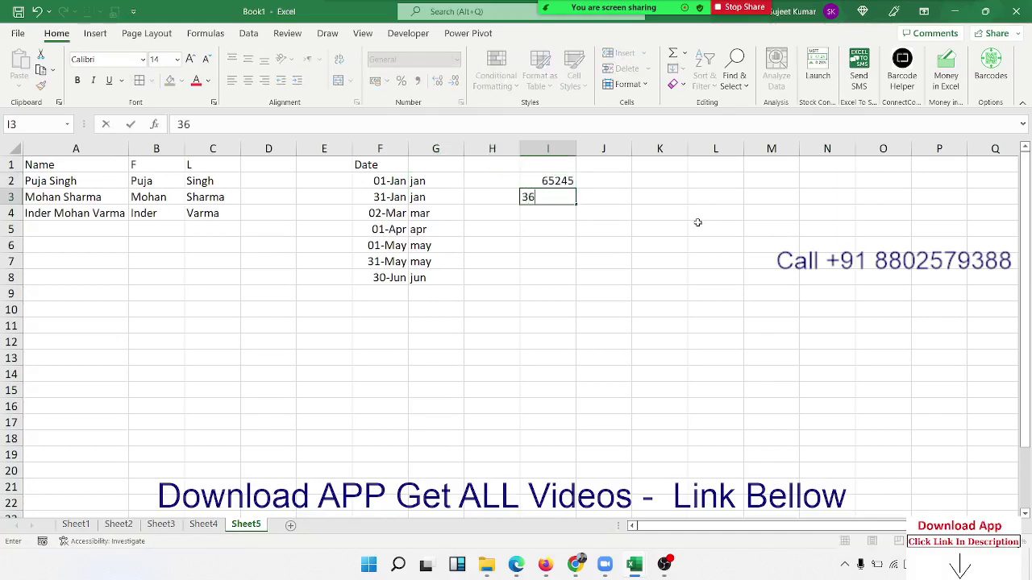
{"action": "type", "text": "523"}
{"action": "key", "text": "Return"}
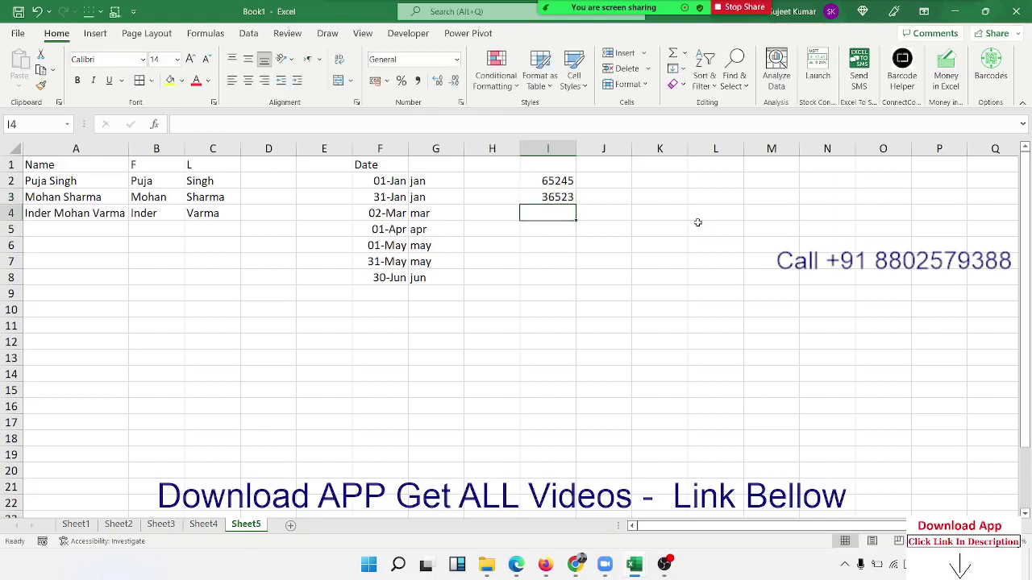
{"action": "type", "text": "7412"}
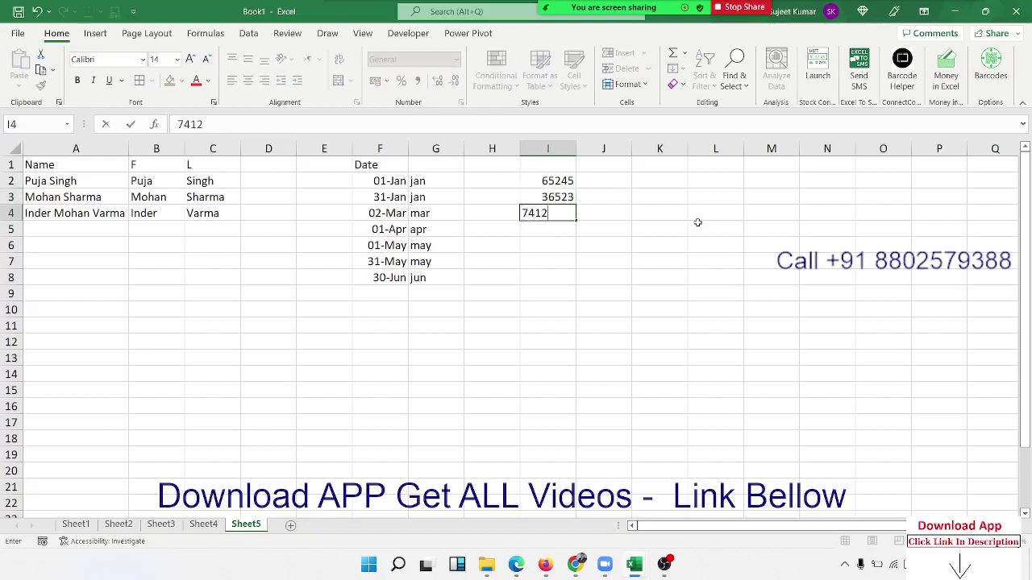
{"action": "type", "text": "5"}
{"action": "key", "text": "Return"}
{"action": "type", "text": "3"}
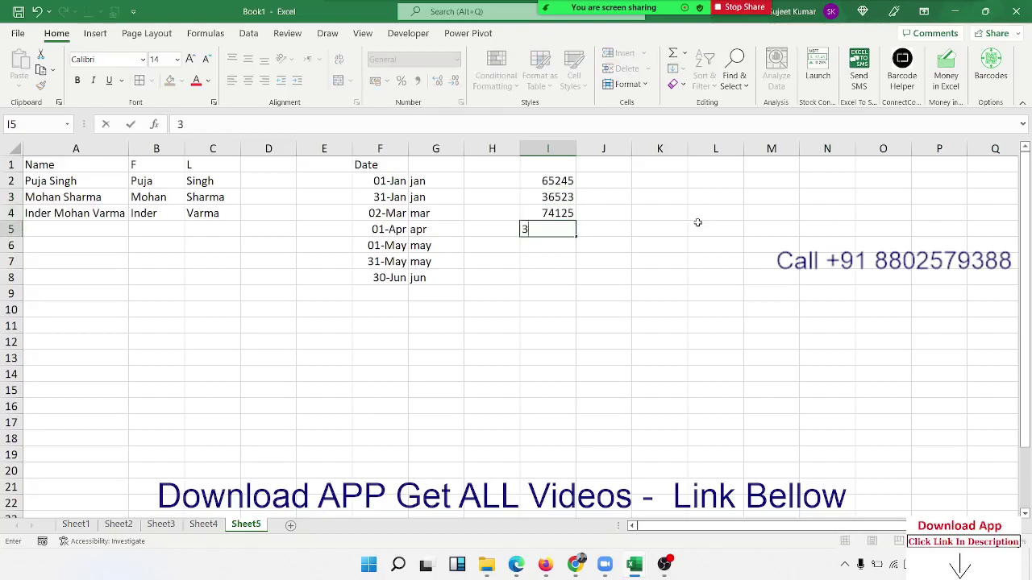
{"action": "type", "text": "2145"}
{"action": "key", "text": "Return"}
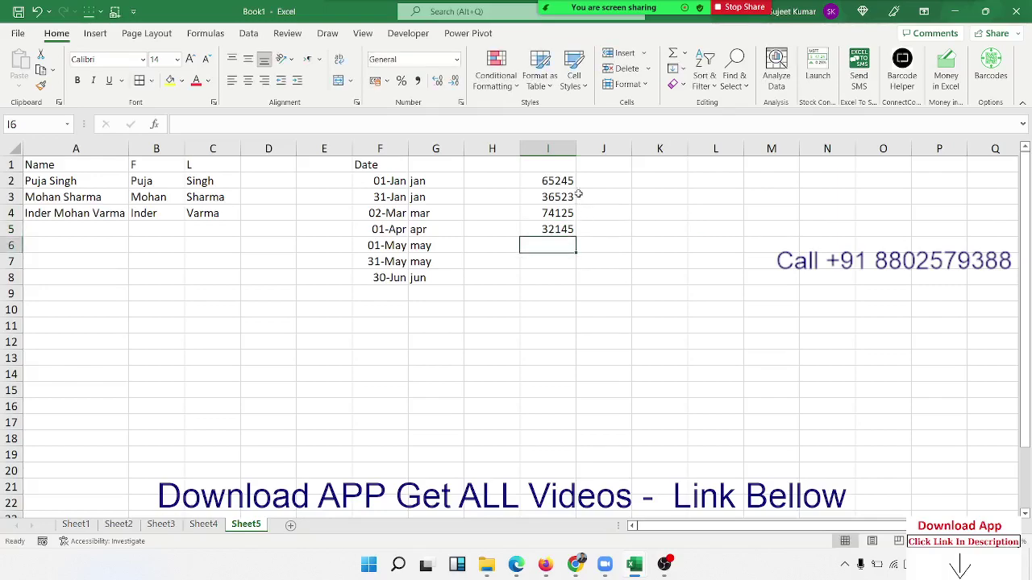
Type 52 in J2 and Flash Fill the first two digits down J2:J5
{"action": "left_click_drag", "start_coordinate": [571, 182], "coordinate": [569, 229]}
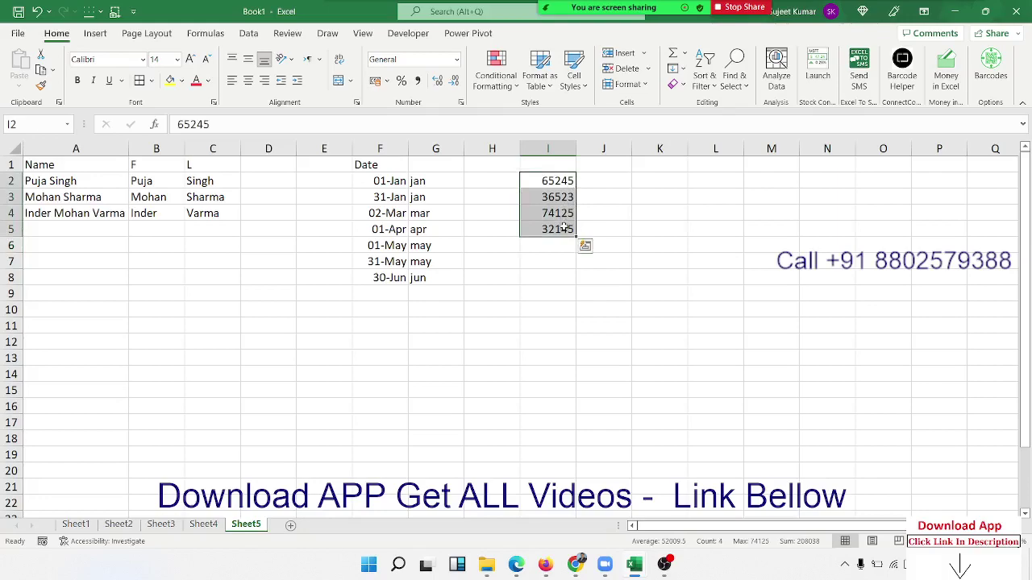
{"action": "left_click", "coordinate": [610, 185]}
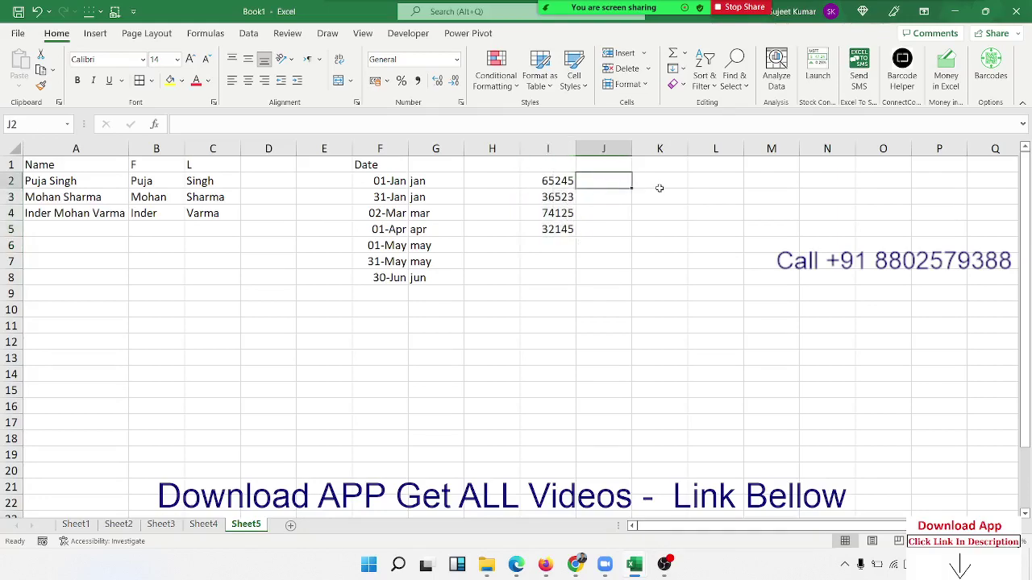
{"action": "type", "text": "52"}
{"action": "key", "text": "Return"}
{"action": "key", "text": "Up"}
{"action": "left_click", "coordinate": [680, 84]}
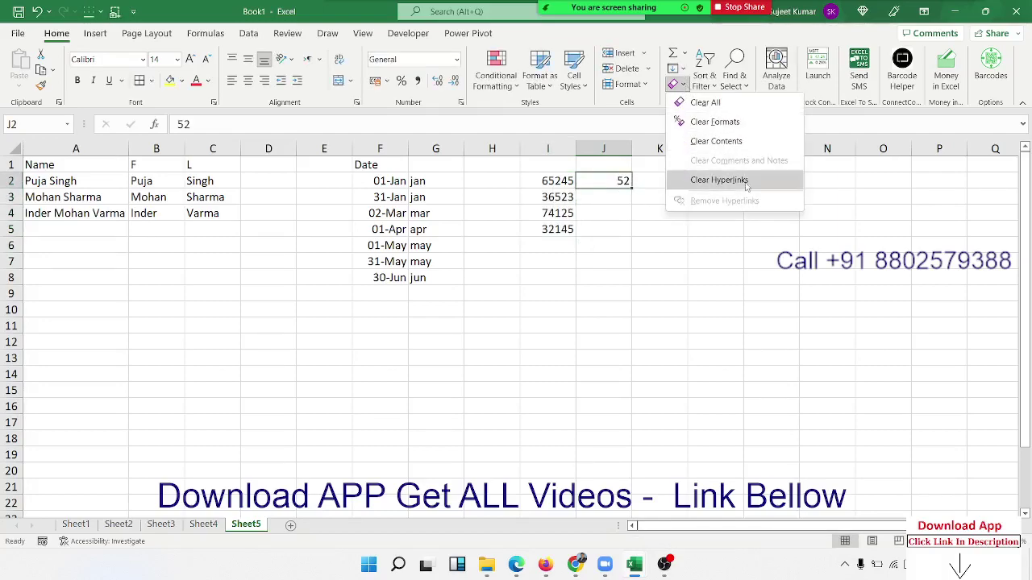
{"action": "left_click", "coordinate": [682, 69]}
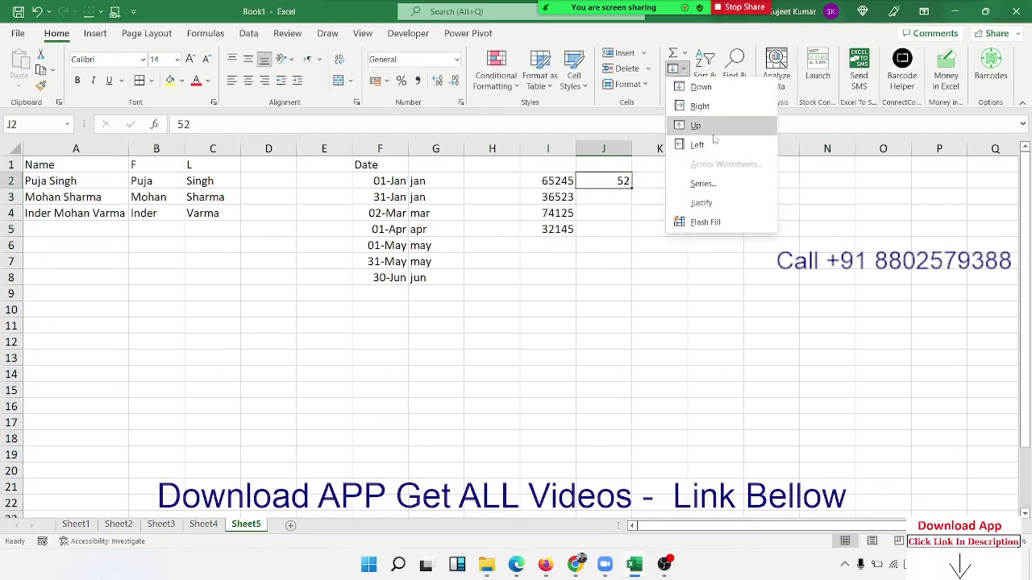
{"action": "left_click", "coordinate": [706, 222]}
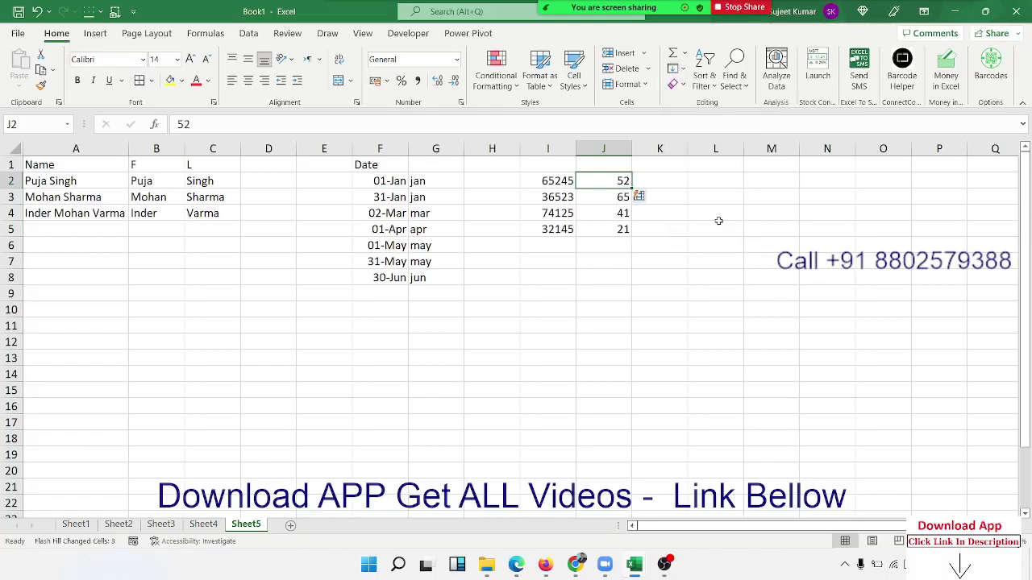
Enter 23.36, 63.32 and 36.54 in cells M2:M4
{"action": "left_click", "coordinate": [748, 180]}
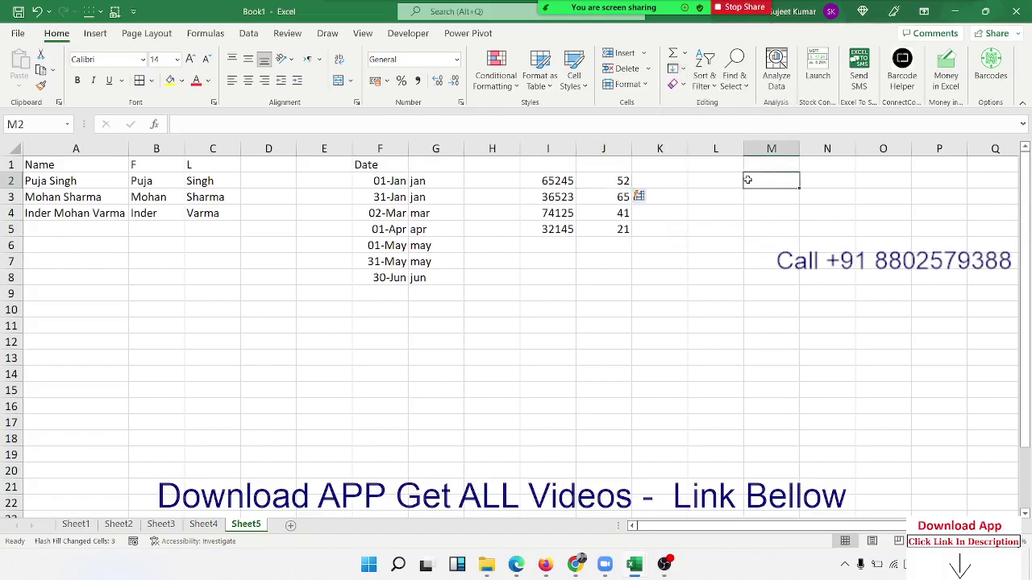
{"action": "type", "text": "23."}
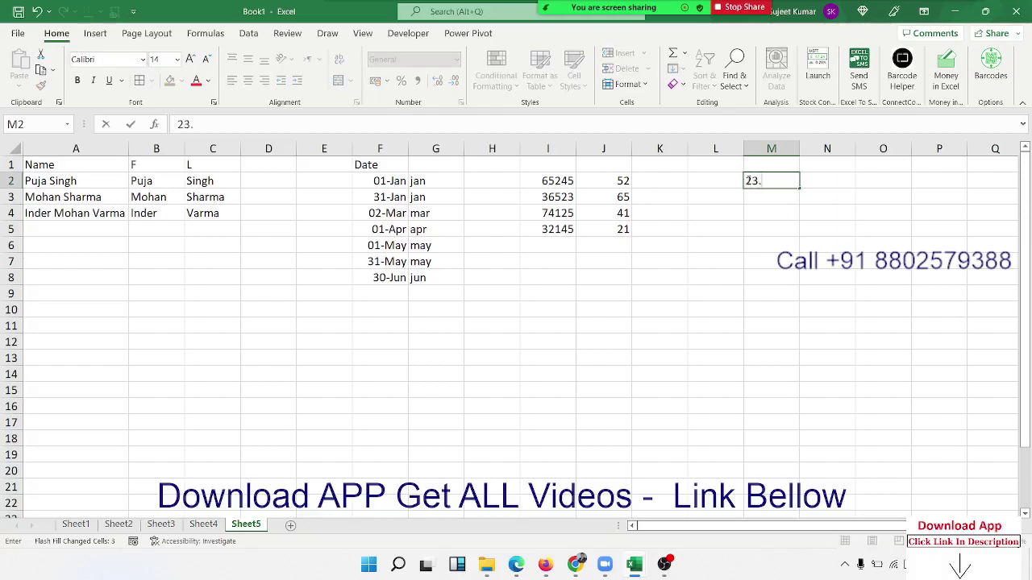
{"action": "type", "text": "36"}
{"action": "key", "text": "Return"}
{"action": "type", "text": "63"}
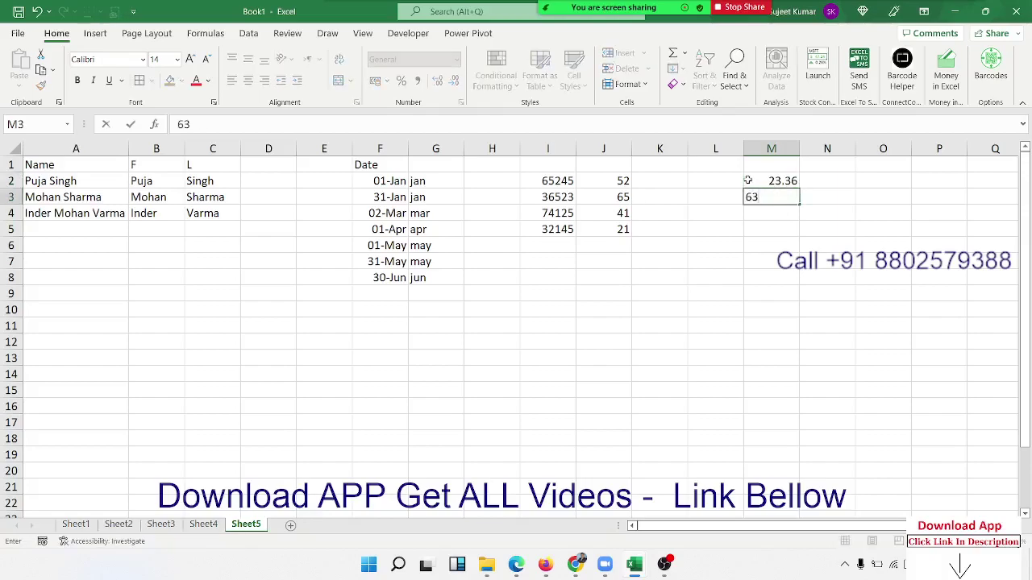
{"action": "type", "text": ".32"}
{"action": "key", "text": "Return"}
{"action": "type", "text": "36"}
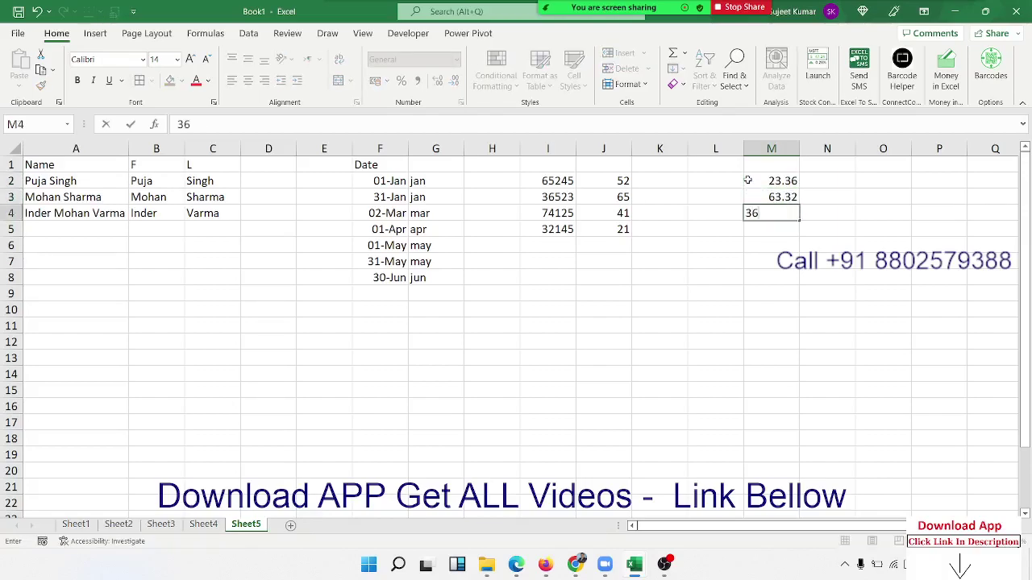
{"action": "type", "text": ".54"}
{"action": "key", "text": "Return"}
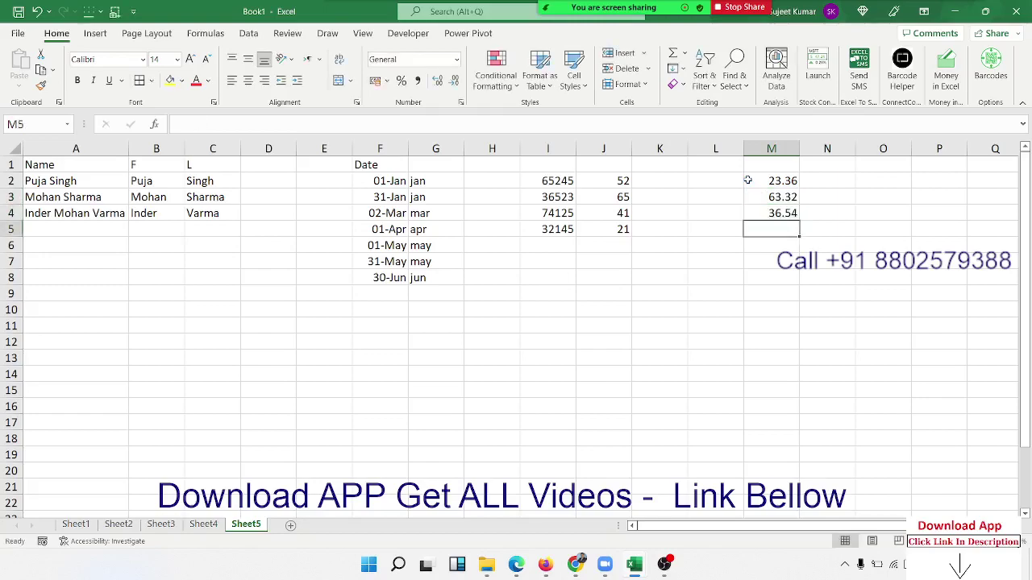
Type 0.36 in N2 and Flash Fill the decimal parts into N3:N4
{"action": "left_click", "coordinate": [802, 183]}
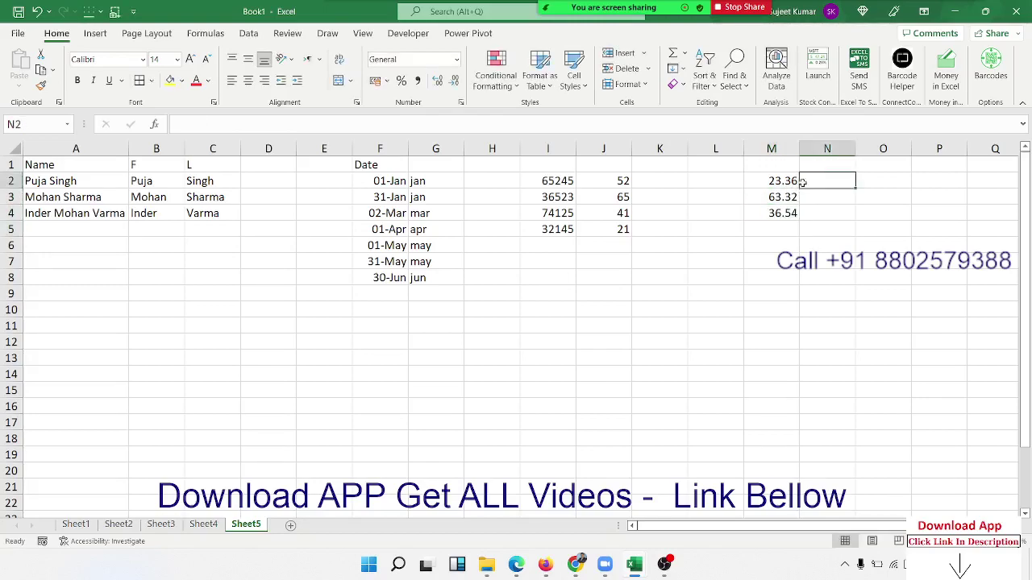
{"action": "type", "text": "0.36"}
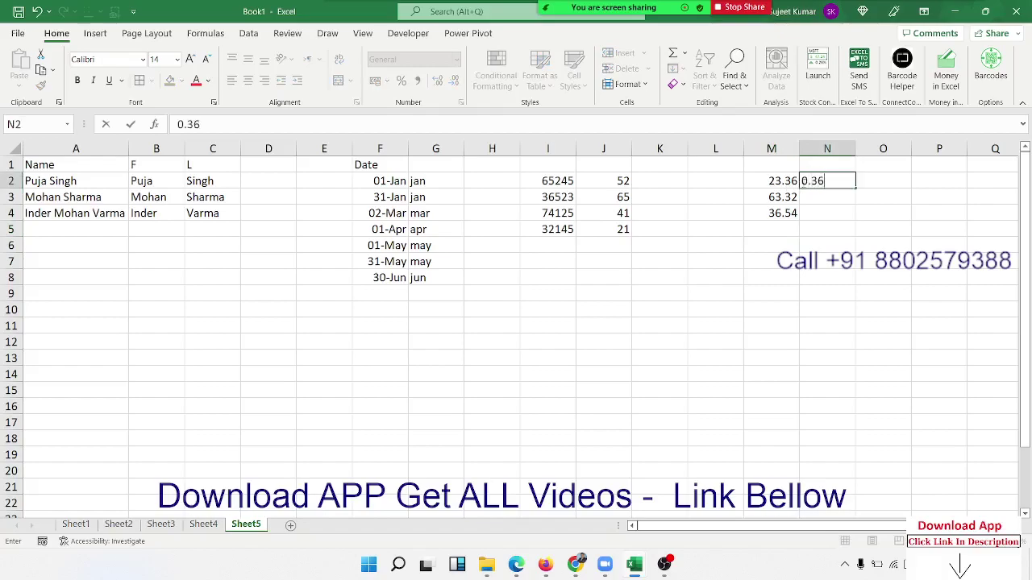
{"action": "key", "text": "Return"}
{"action": "left_click", "coordinate": [802, 183]}
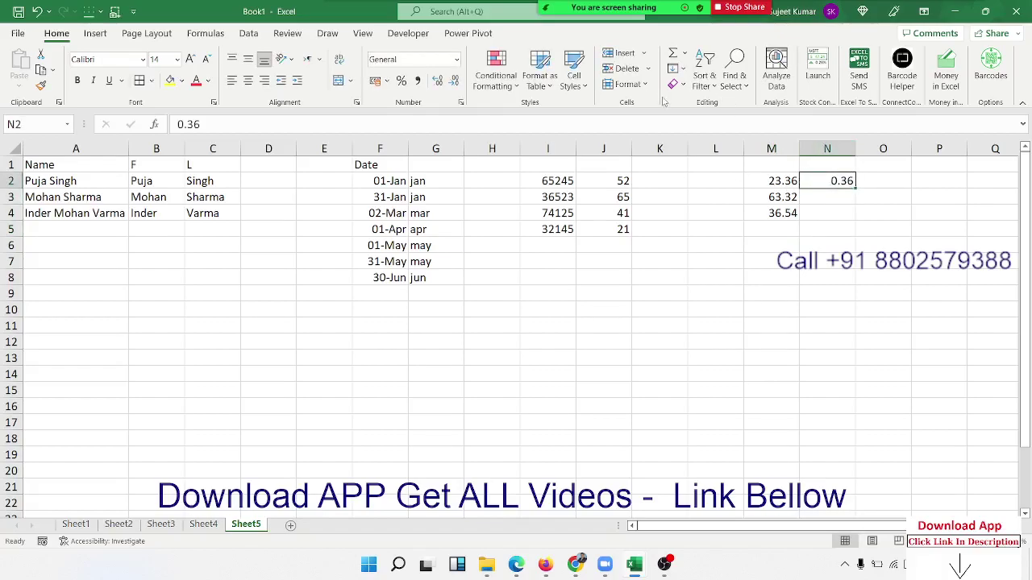
{"action": "left_click", "coordinate": [678, 68]}
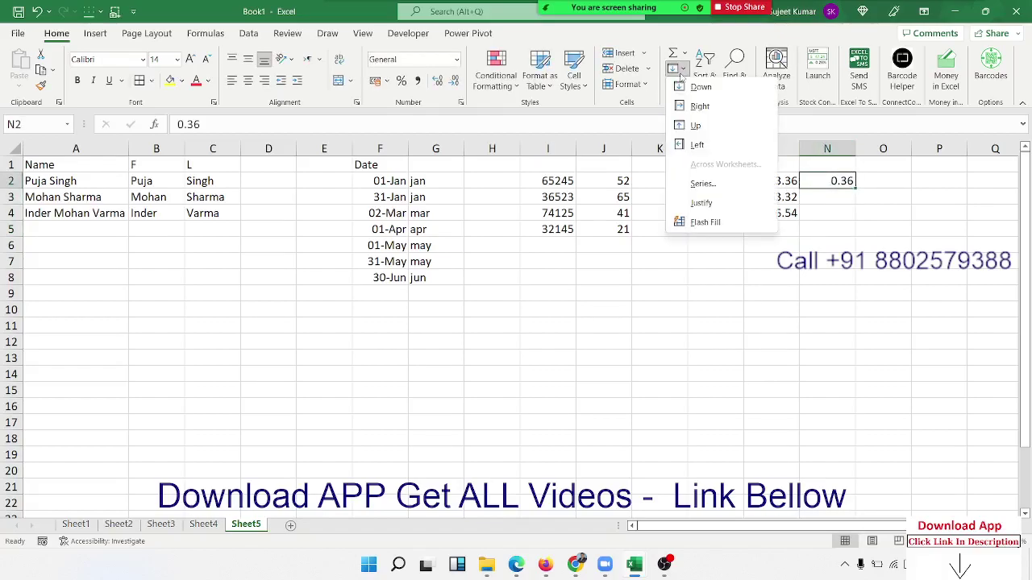
{"action": "left_click", "coordinate": [699, 220]}
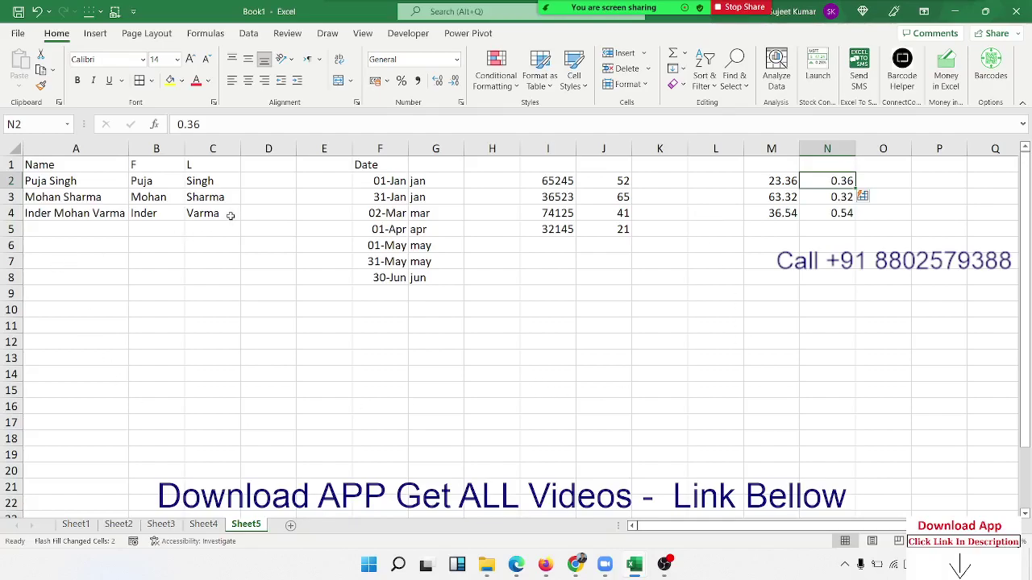
Select the name table A1:C4 and apply a yellow fill color
{"action": "left_click_drag", "start_coordinate": [229, 215], "coordinate": [49, 165]}
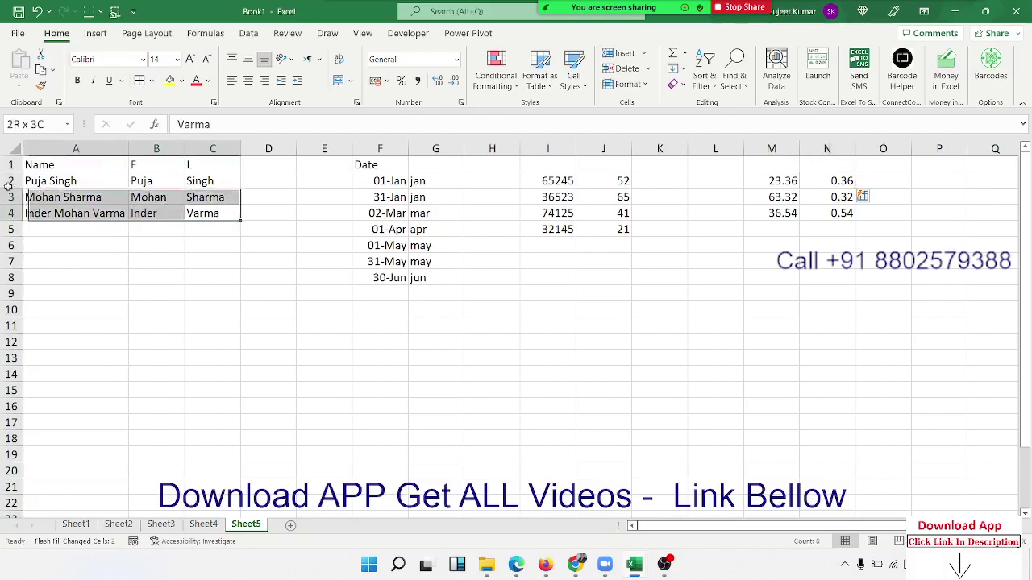
{"action": "left_click", "coordinate": [170, 80]}
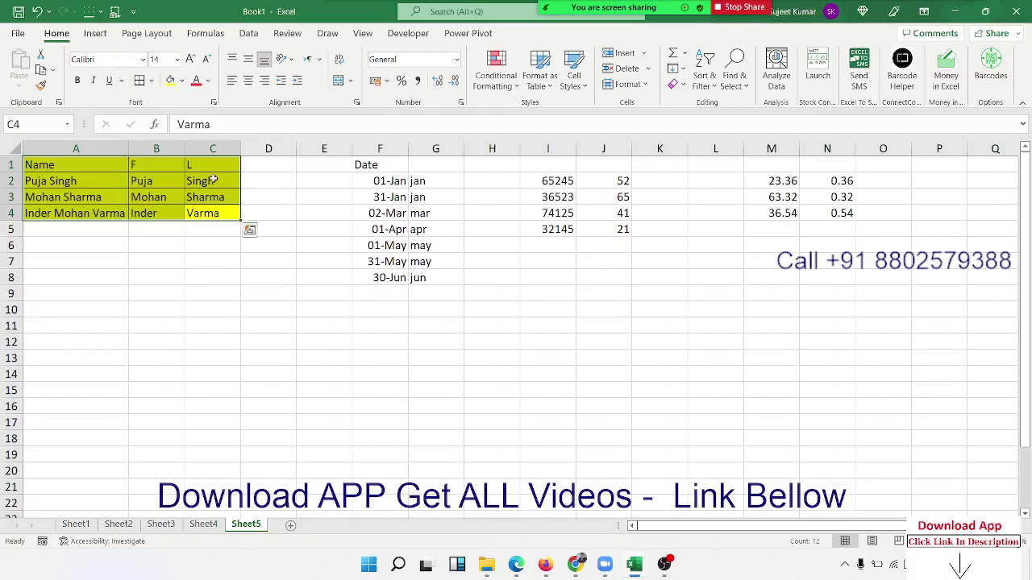
Apply Clear All, Clear Formats and Clear Contents to A1:C4, undoing each, then reopen Clear
{"action": "left_click", "coordinate": [682, 85]}
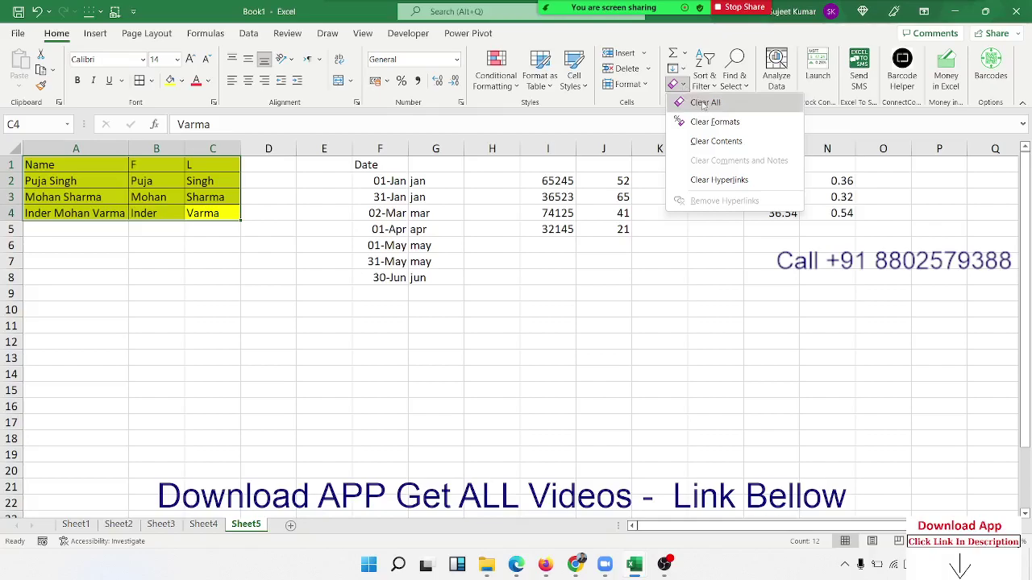
{"action": "left_click", "coordinate": [703, 103]}
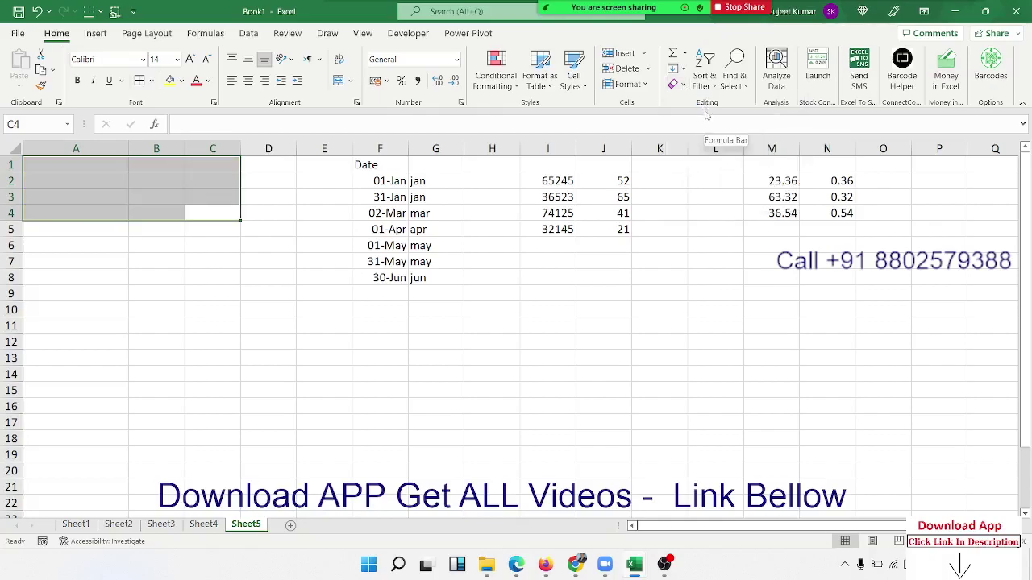
{"action": "key", "text": "ctrl+z"}
{"action": "left_click", "coordinate": [679, 86]}
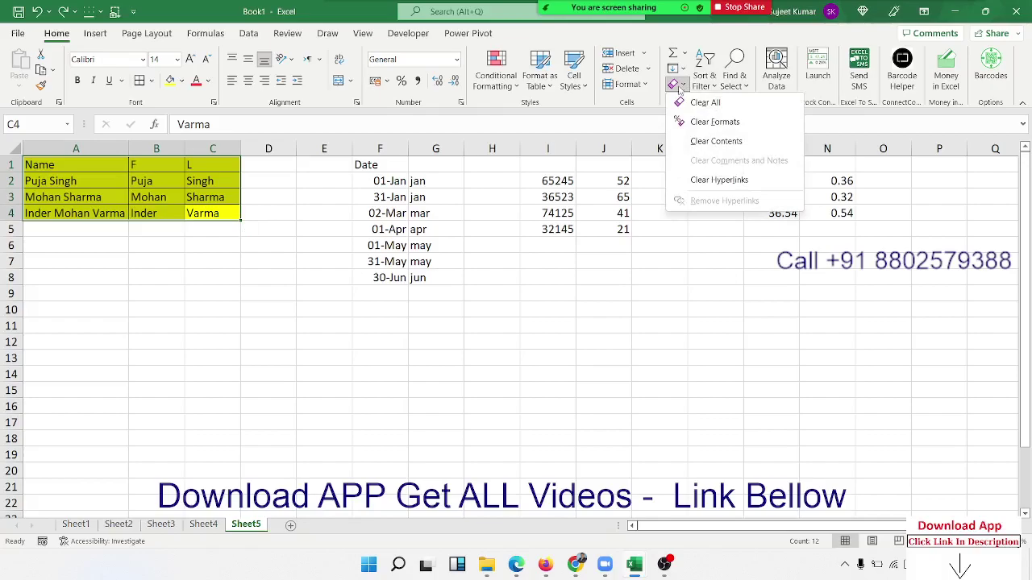
{"action": "left_click", "coordinate": [703, 121]}
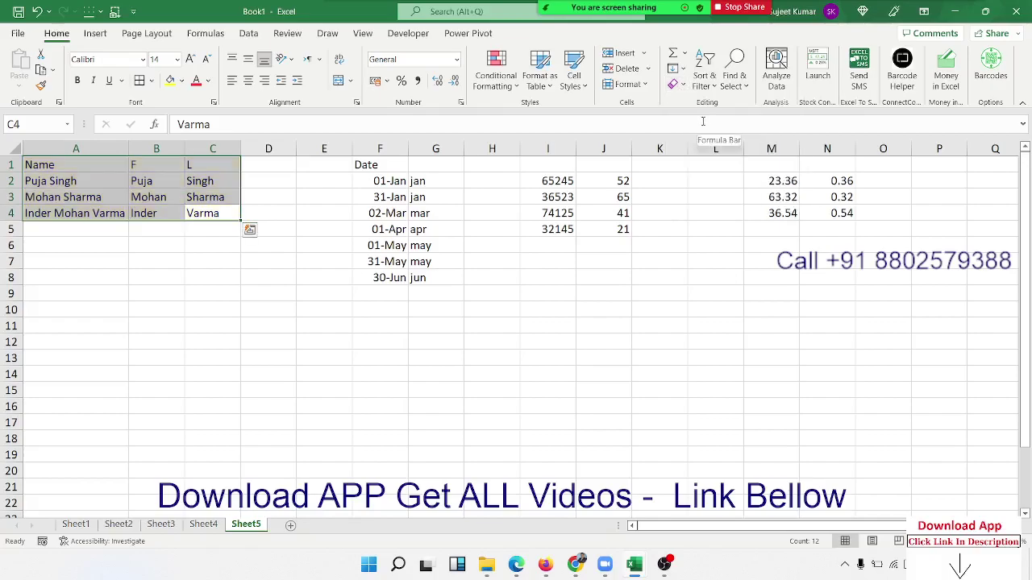
{"action": "key", "text": "ctrl+z"}
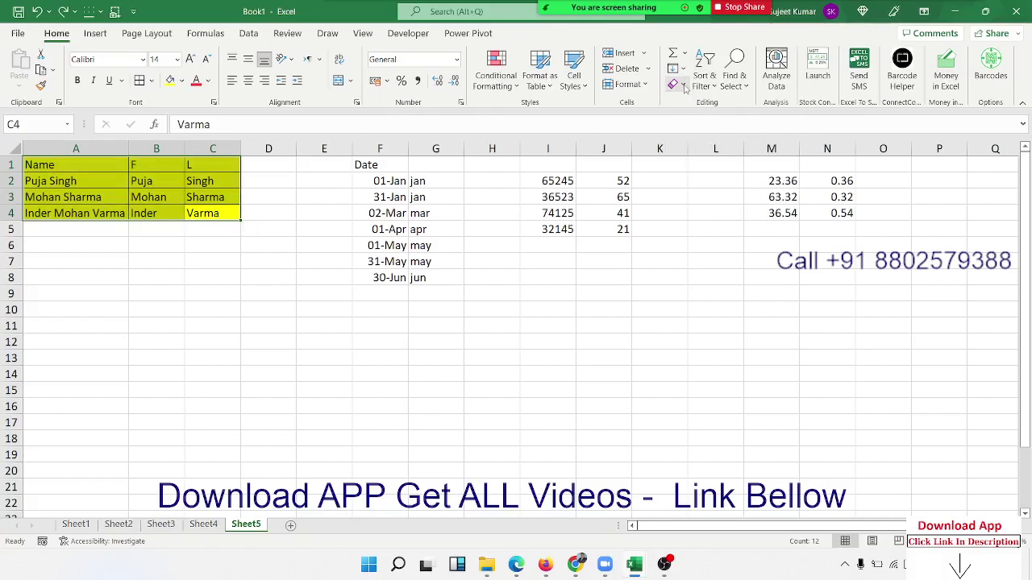
{"action": "left_click", "coordinate": [680, 86]}
{"action": "left_click", "coordinate": [707, 141]}
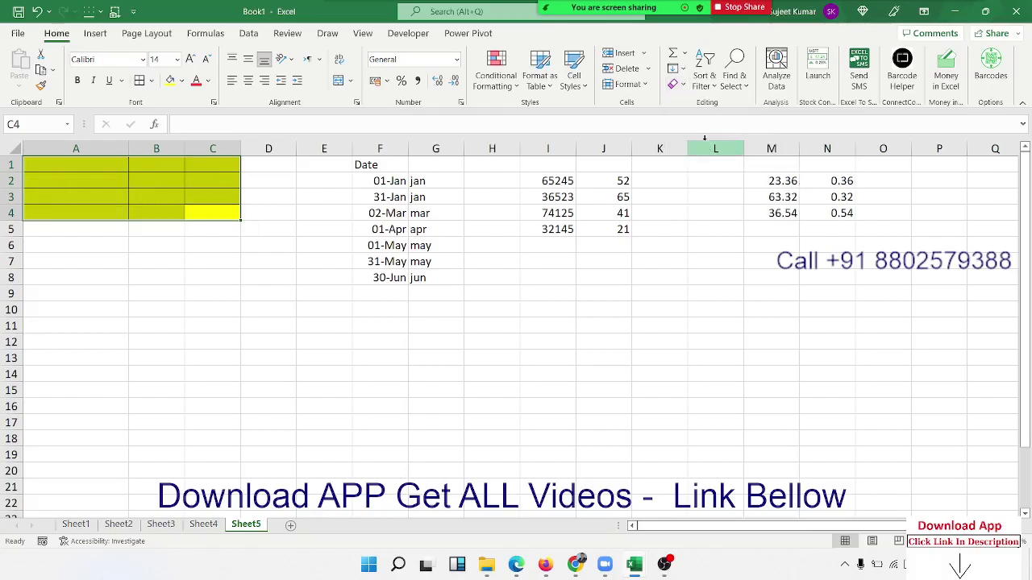
{"action": "key", "text": "ctrl+z"}
{"action": "left_click", "coordinate": [680, 87]}
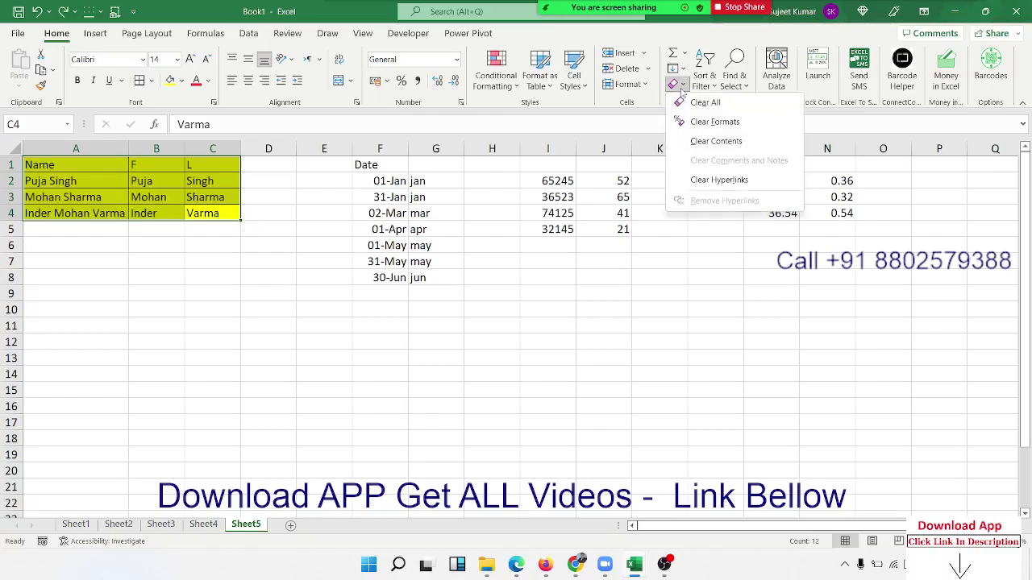